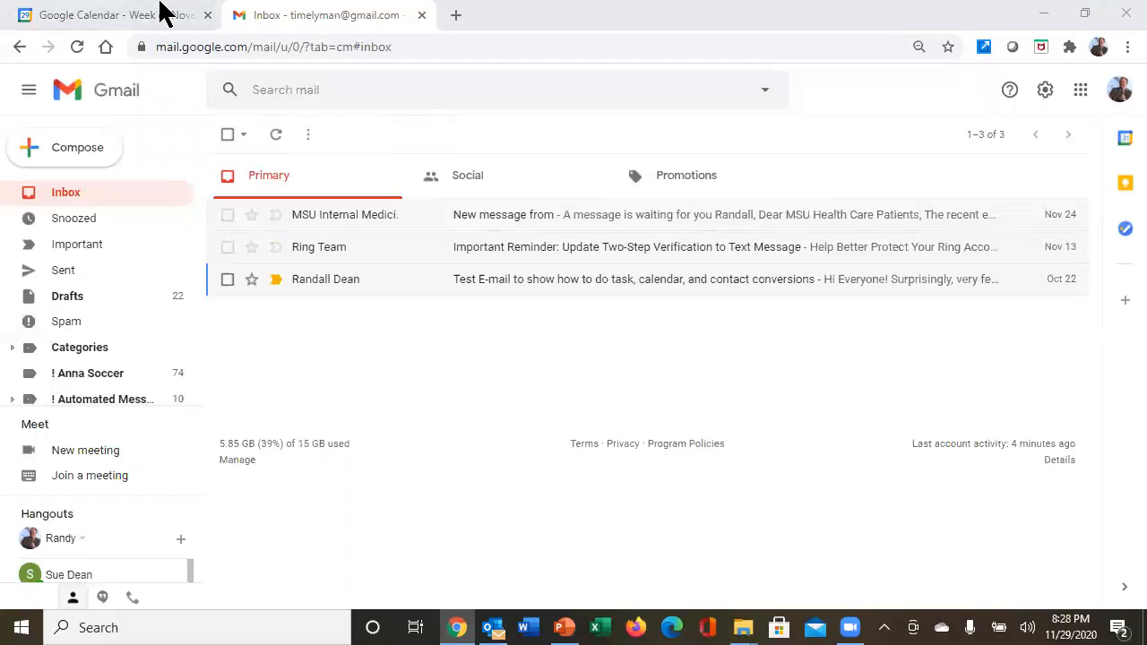
Step: Show the Tasks side panel beside the Gmail inbox, and show it in Google Calendar as well
{"action": "left_click", "coordinate": [1125, 231]}
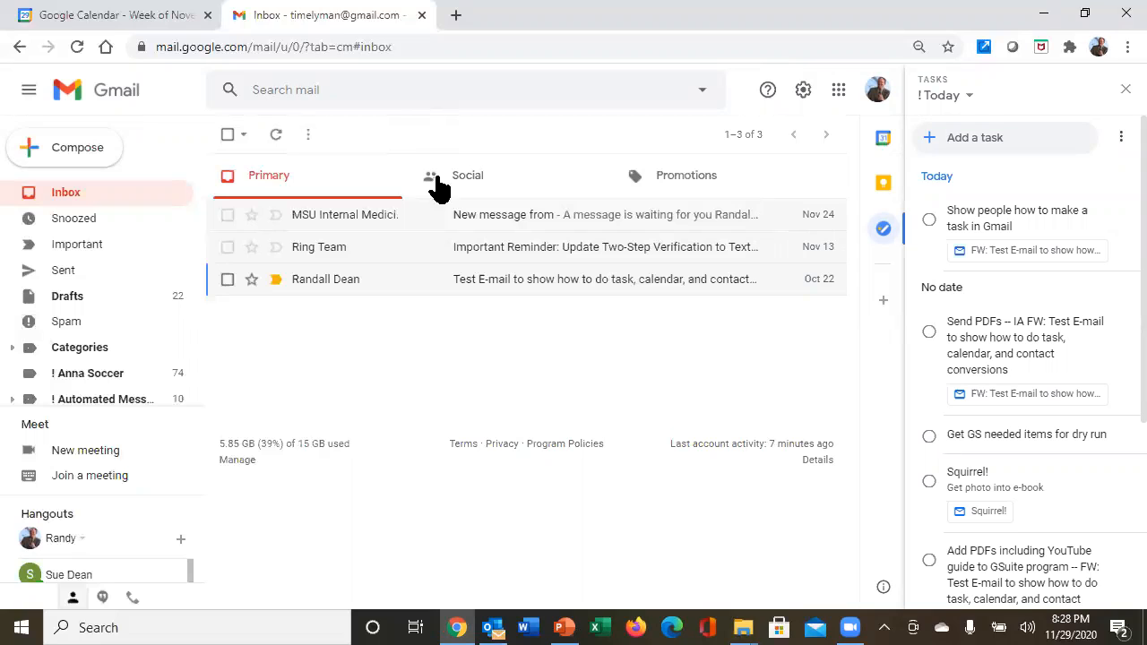
{"action": "left_click", "coordinate": [87, 16]}
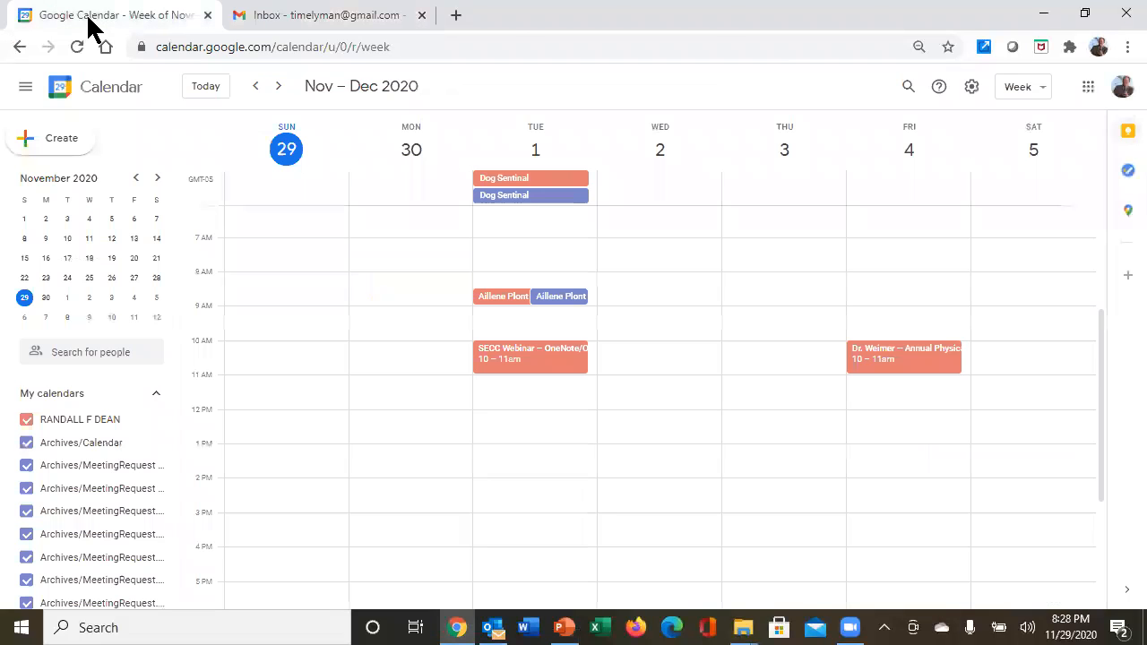
{"action": "left_click", "coordinate": [1129, 172]}
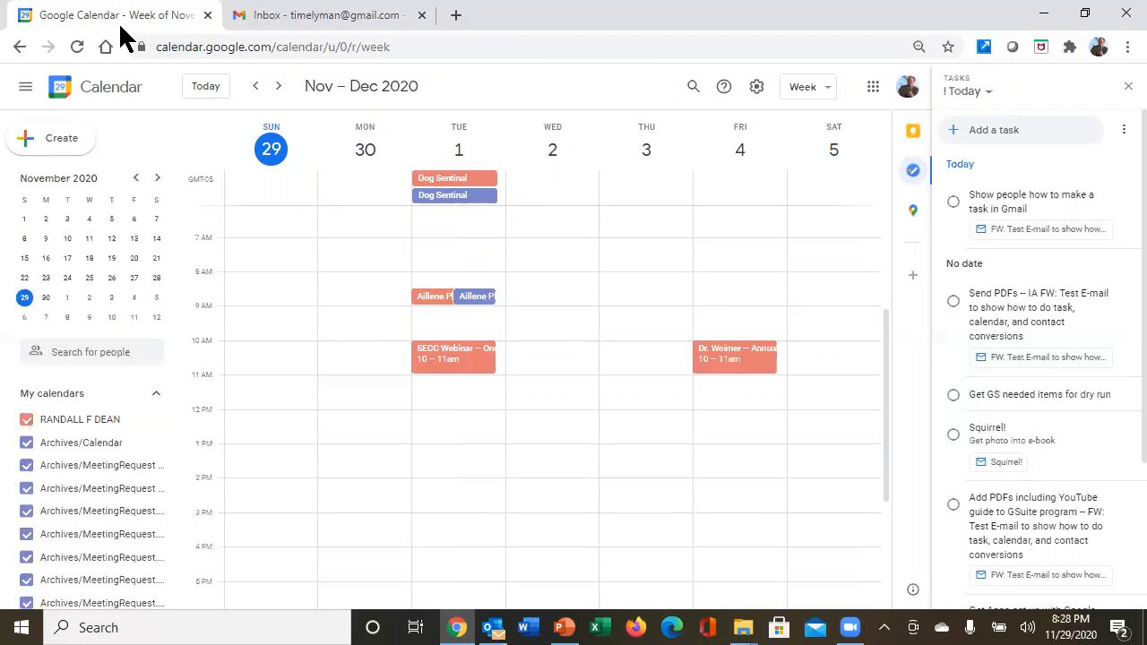
Step: Switch back to Gmail, view the Keep notes beside the inbox, and return to Tasks
{"action": "left_click", "coordinate": [256, 37]}
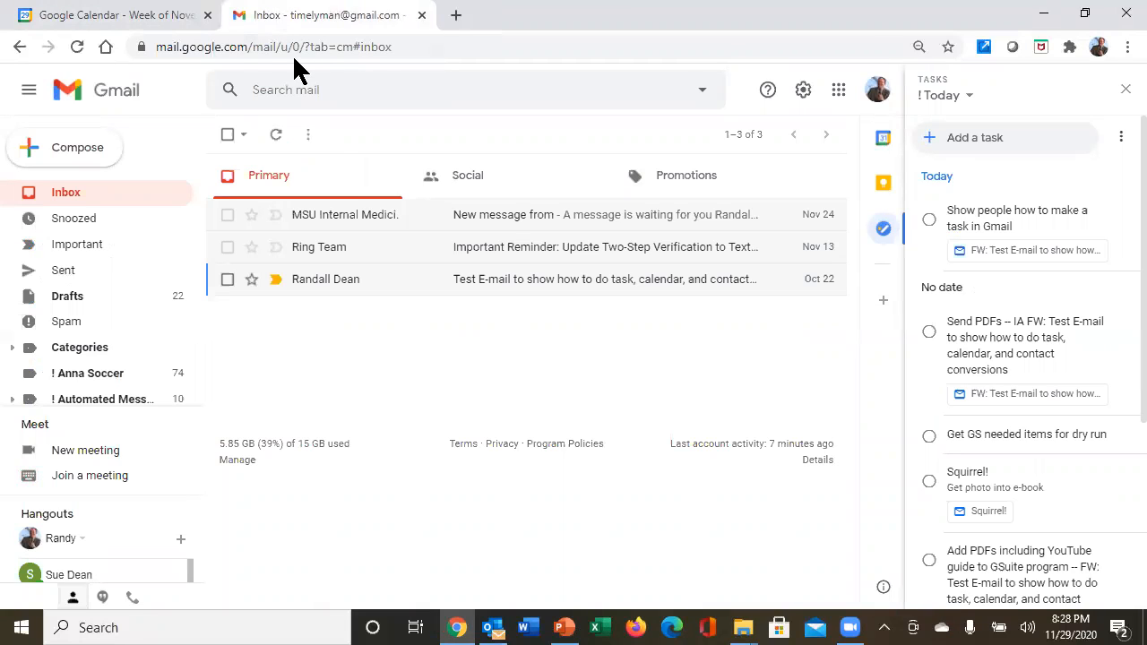
{"action": "left_click", "coordinate": [885, 185]}
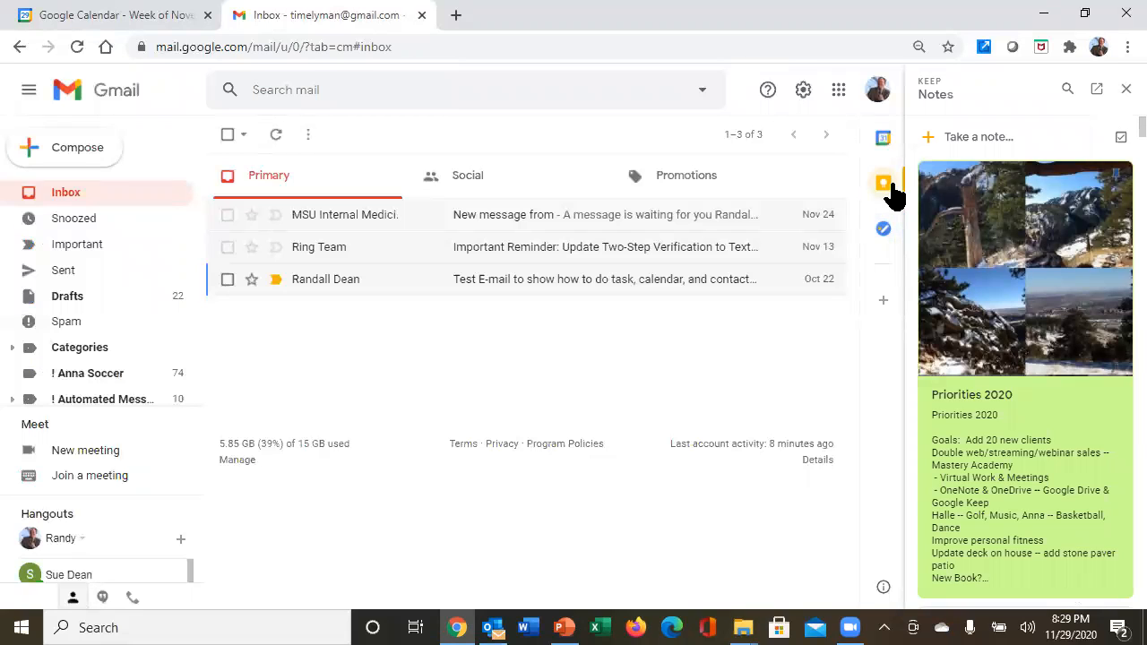
{"action": "left_click", "coordinate": [884, 231]}
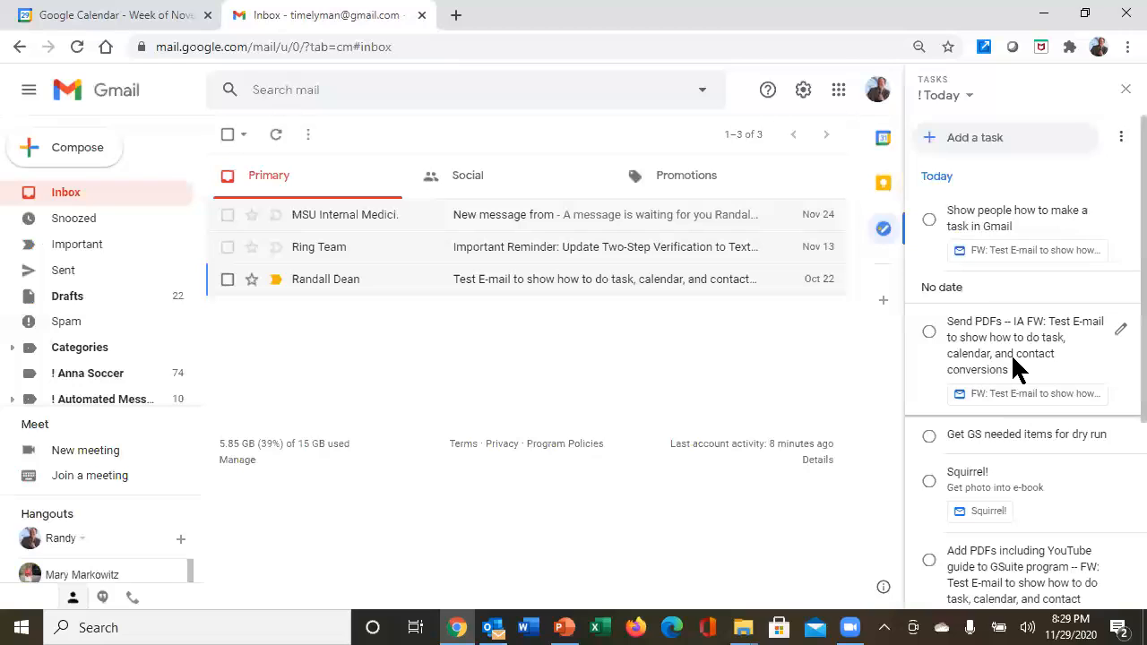
Step: Examine the available task lists and the sorting and management options of the ! Today list
{"action": "left_click", "coordinate": [959, 98]}
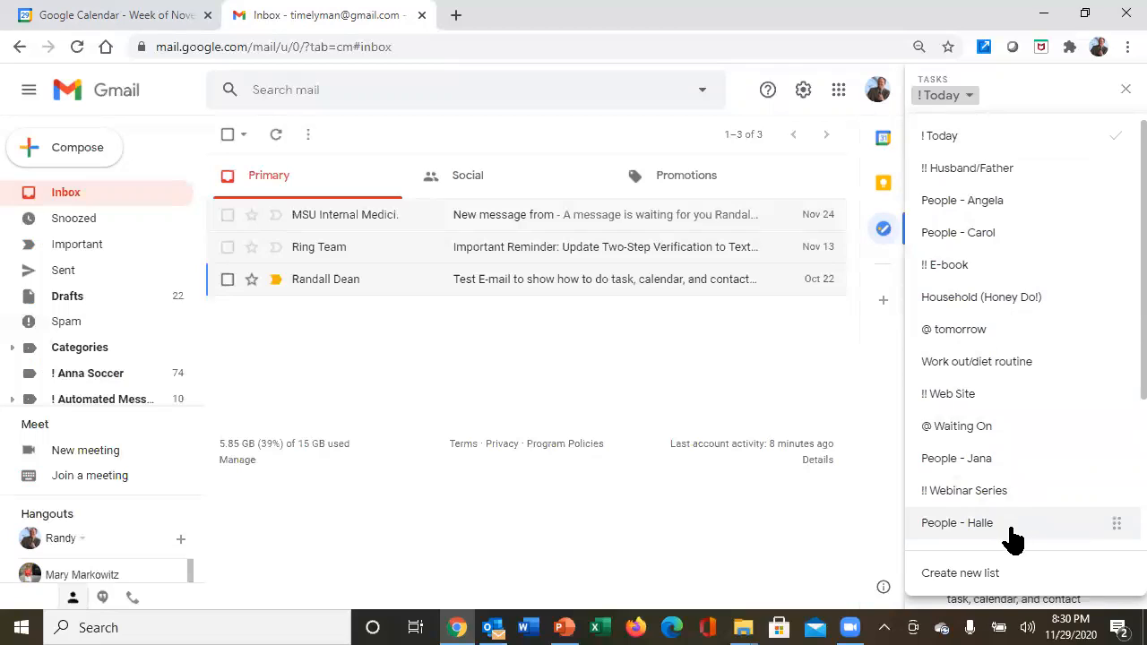
{"action": "scroll", "coordinate": [1011, 538], "scroll_direction": "down", "scroll_amount": 1}
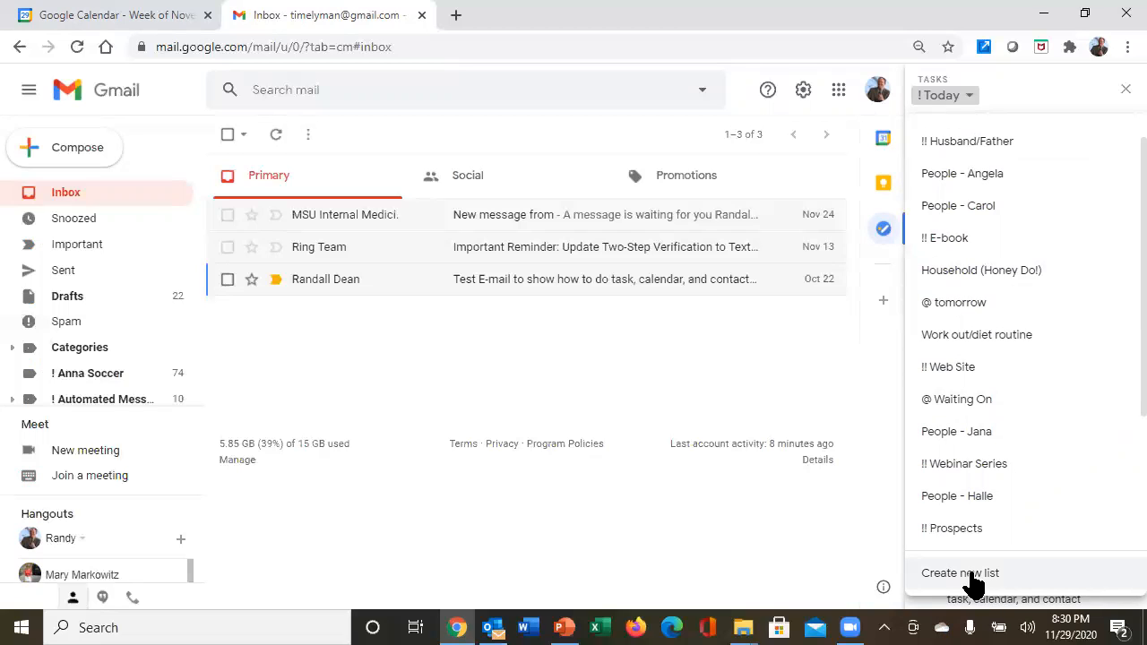
{"action": "scroll", "coordinate": [919, 183], "scroll_direction": "up", "scroll_amount": 1}
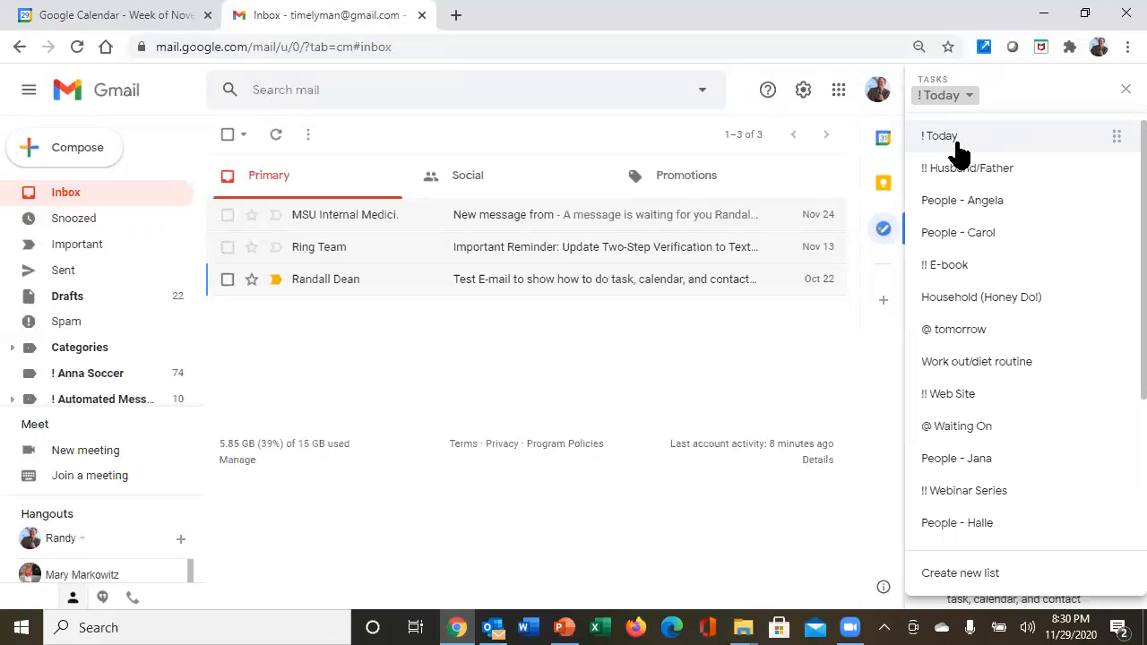
{"action": "left_click", "coordinate": [1118, 143]}
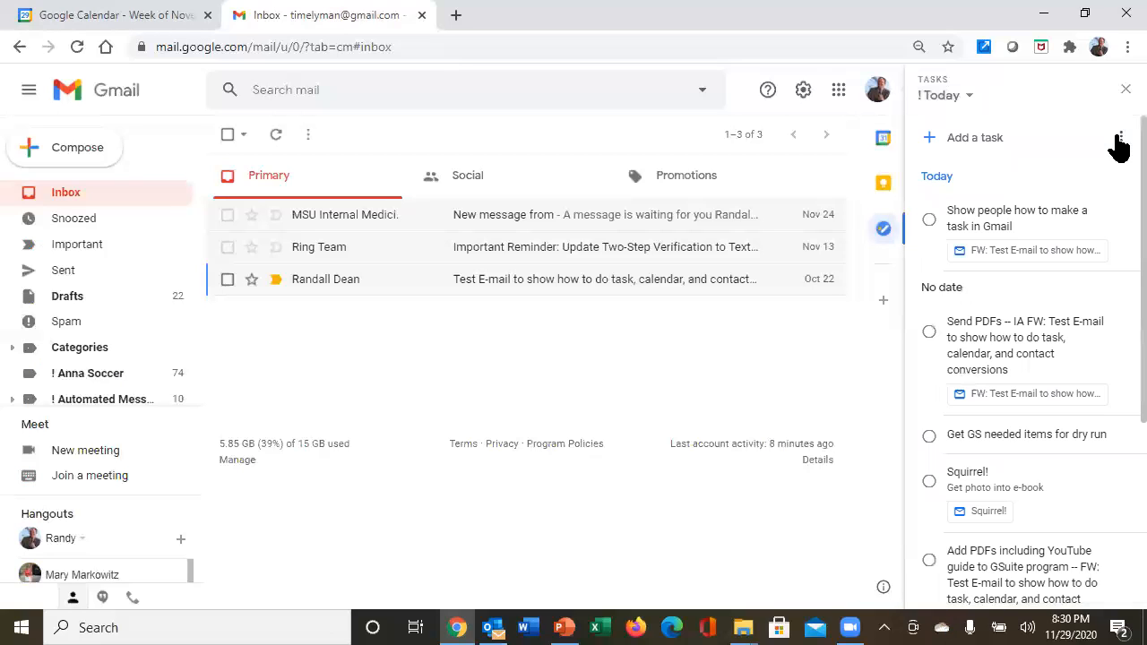
{"action": "left_click", "coordinate": [1121, 140]}
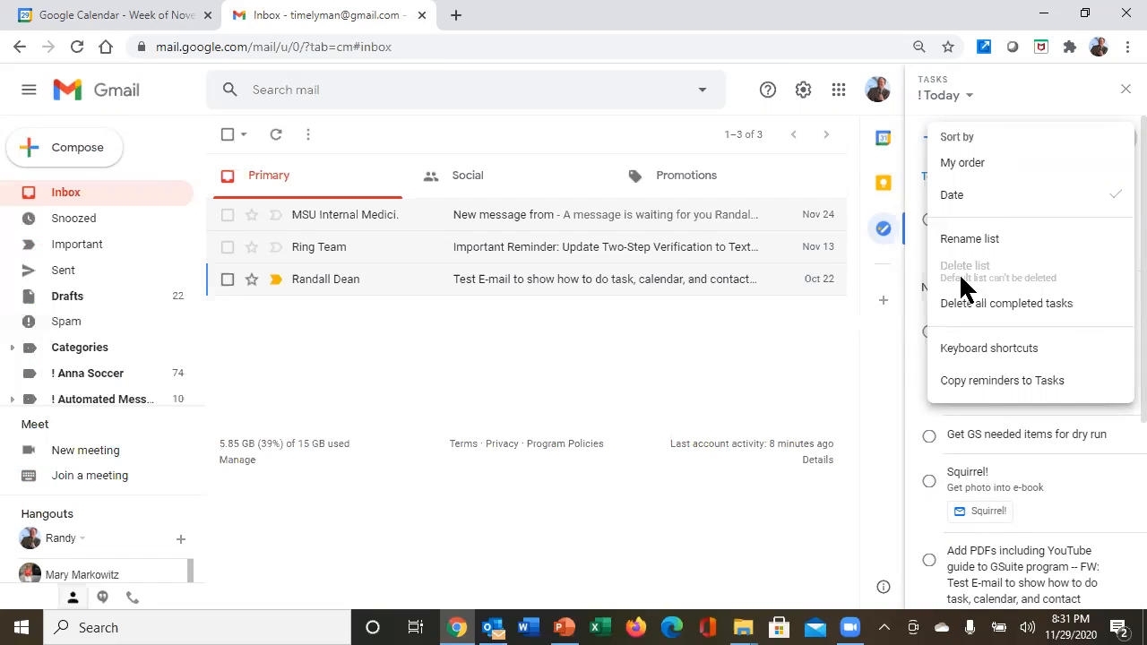
{"action": "left_click", "coordinate": [966, 94]}
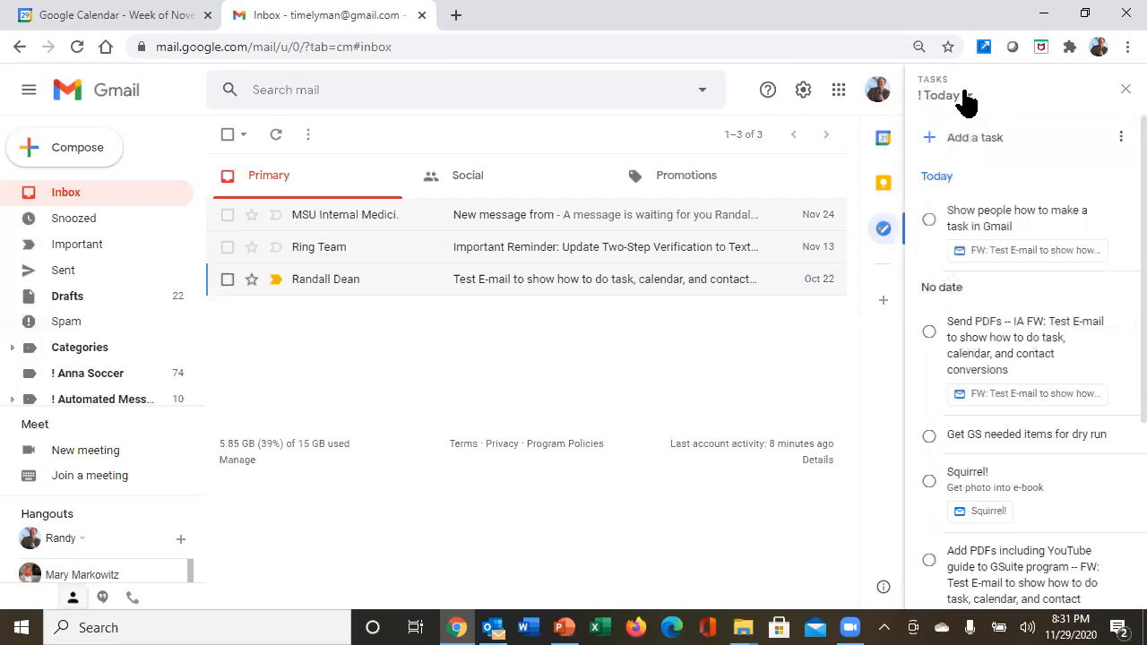
Step: View the !! Husband/Father, !! E-book and Household (Honey Do!) task lists one after another
{"action": "left_click", "coordinate": [966, 95]}
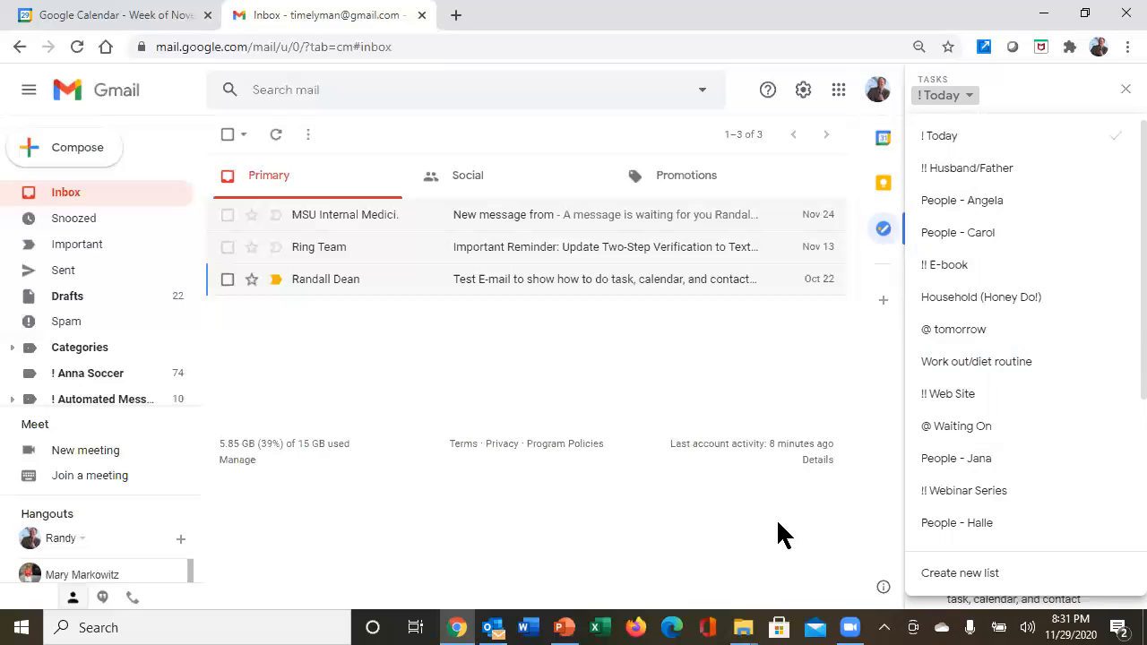
{"action": "left_click", "coordinate": [975, 178]}
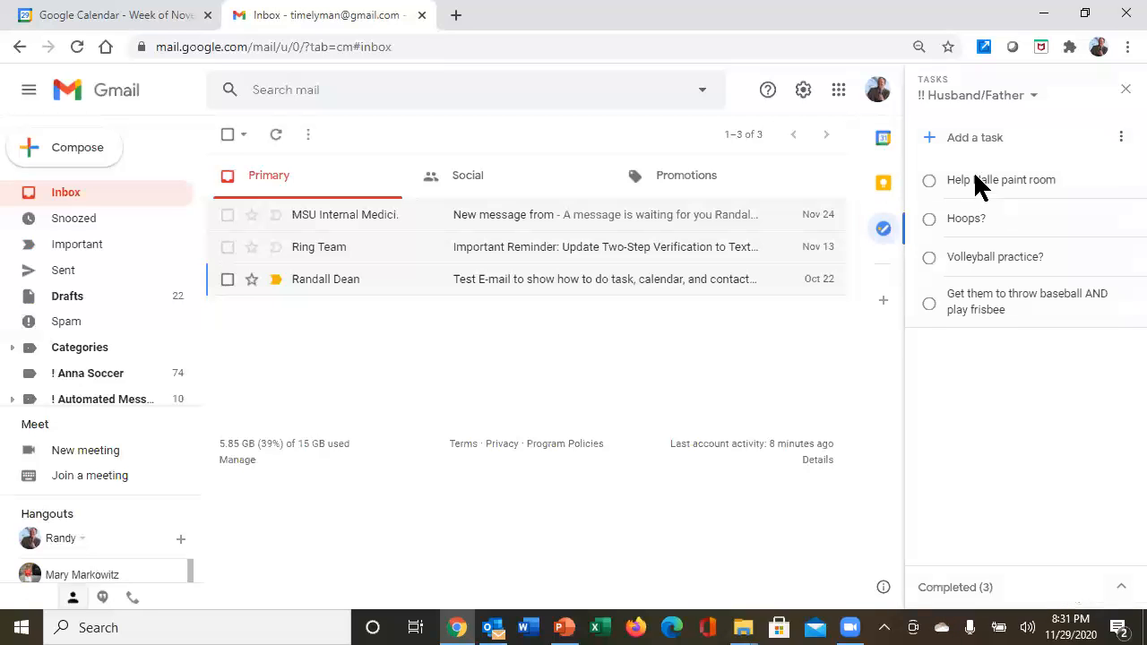
{"action": "left_click", "coordinate": [976, 100]}
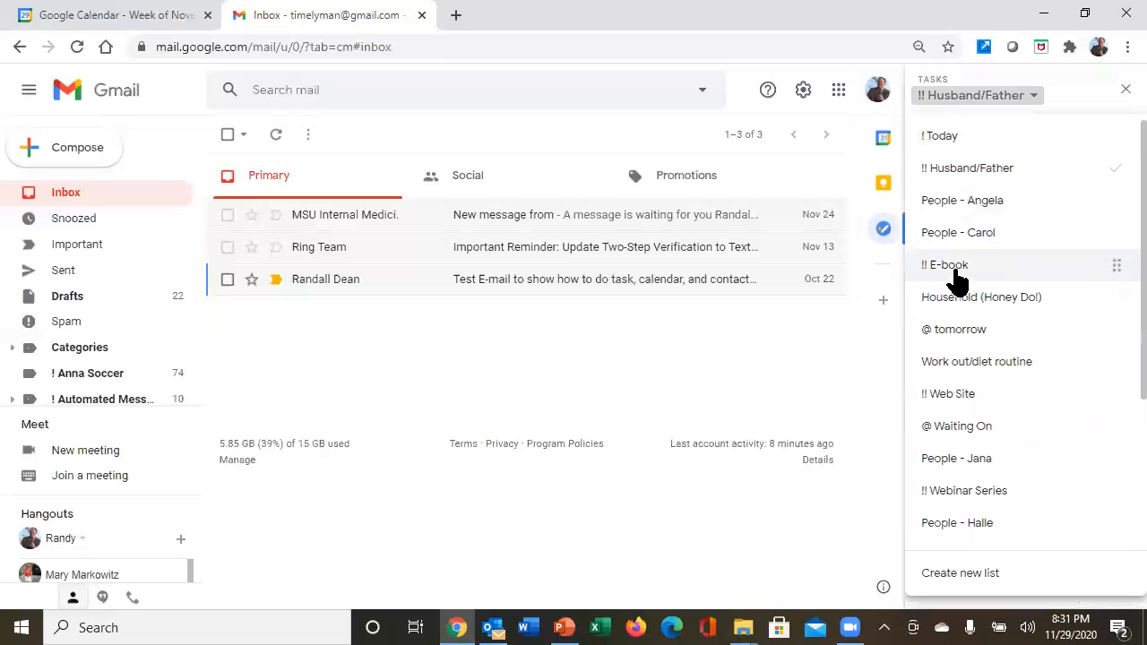
{"action": "left_click", "coordinate": [952, 267]}
{"action": "left_click", "coordinate": [945, 101]}
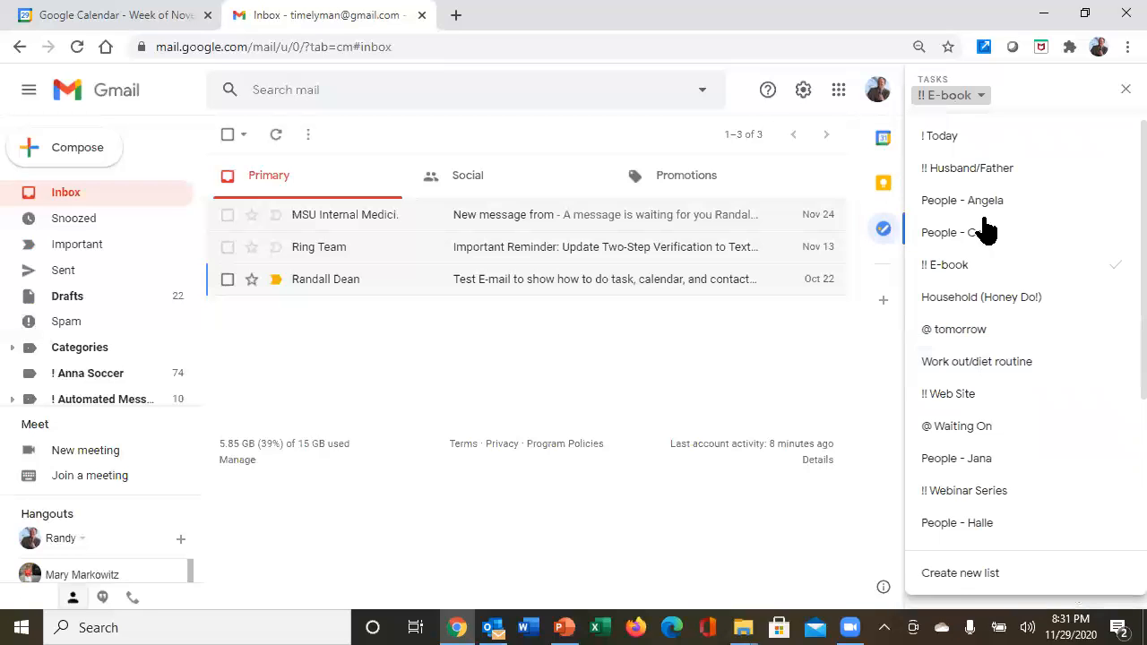
{"action": "left_click", "coordinate": [948, 300]}
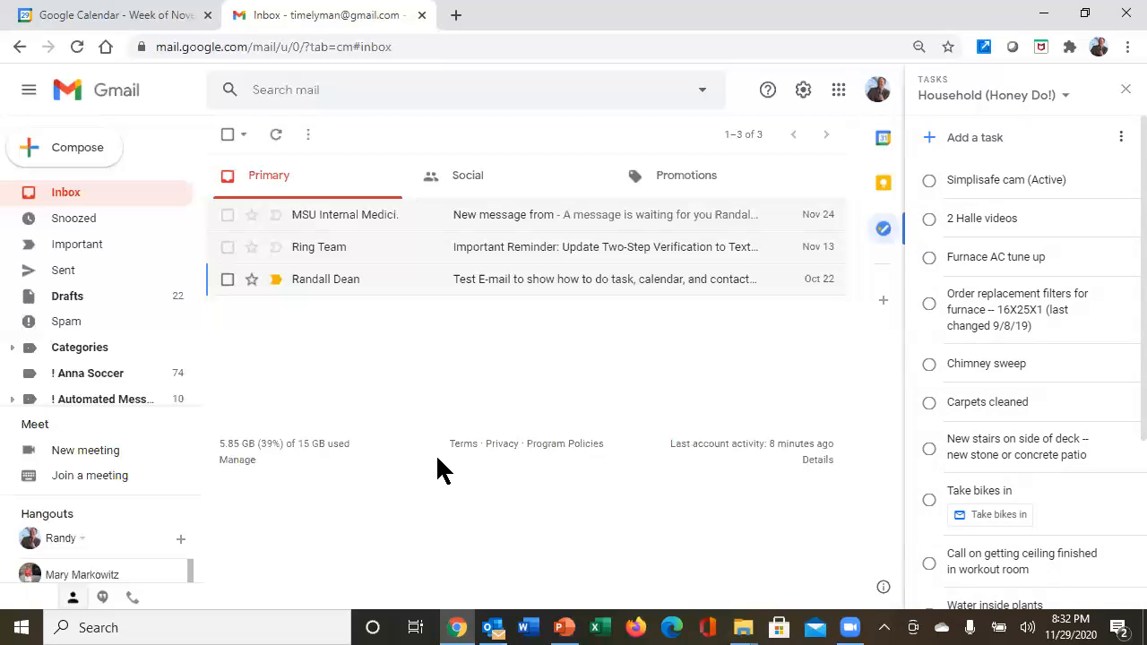
Step: Return to the ! Today list and review its tasks, keeping it as the current list
{"action": "left_click", "coordinate": [977, 95]}
{"action": "left_click", "coordinate": [950, 137]}
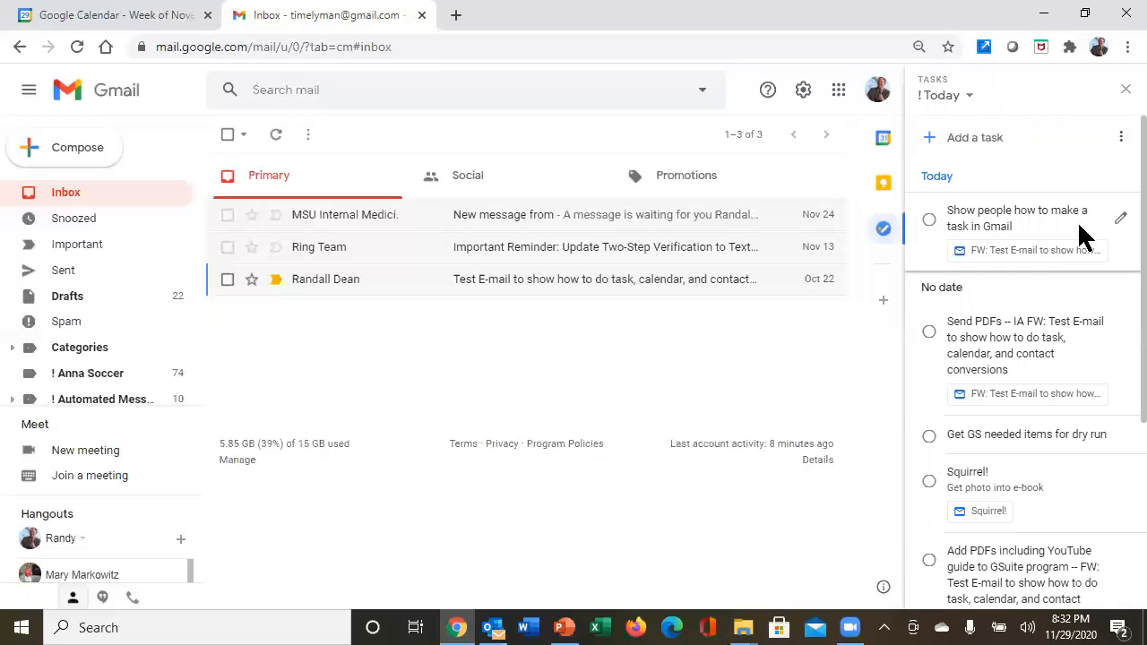
{"action": "scroll", "coordinate": [1127, 323], "scroll_direction": "down", "scroll_amount": 3}
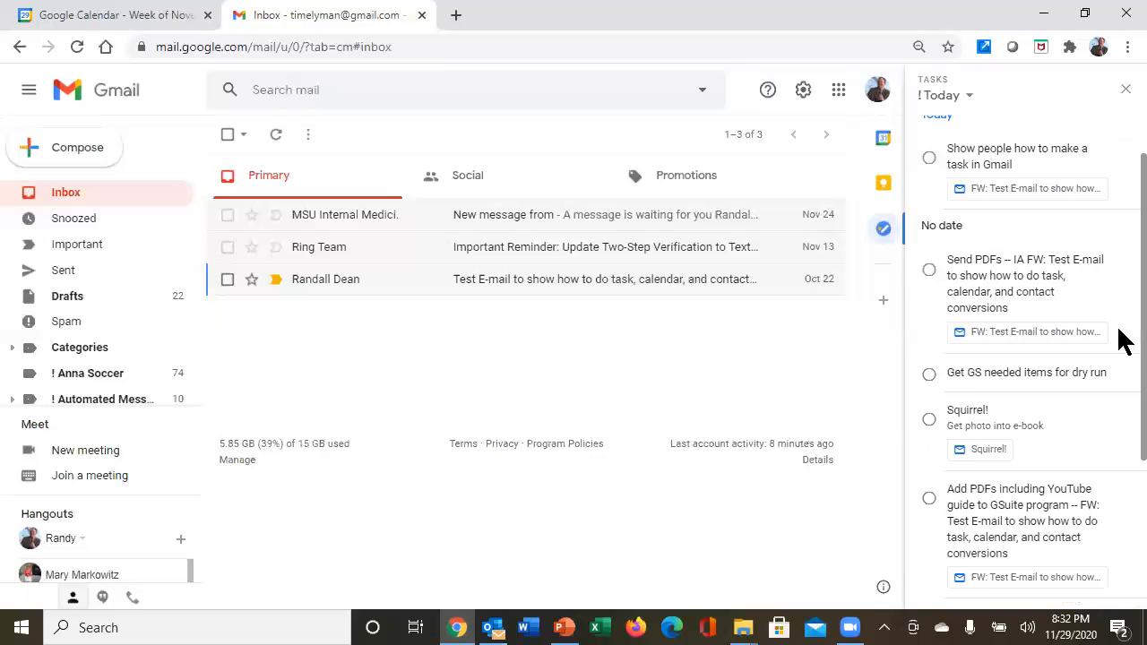
{"action": "scroll", "coordinate": [1120, 487], "scroll_direction": "down", "scroll_amount": 1}
{"action": "scroll", "coordinate": [1120, 403], "scroll_direction": "up", "scroll_amount": 4}
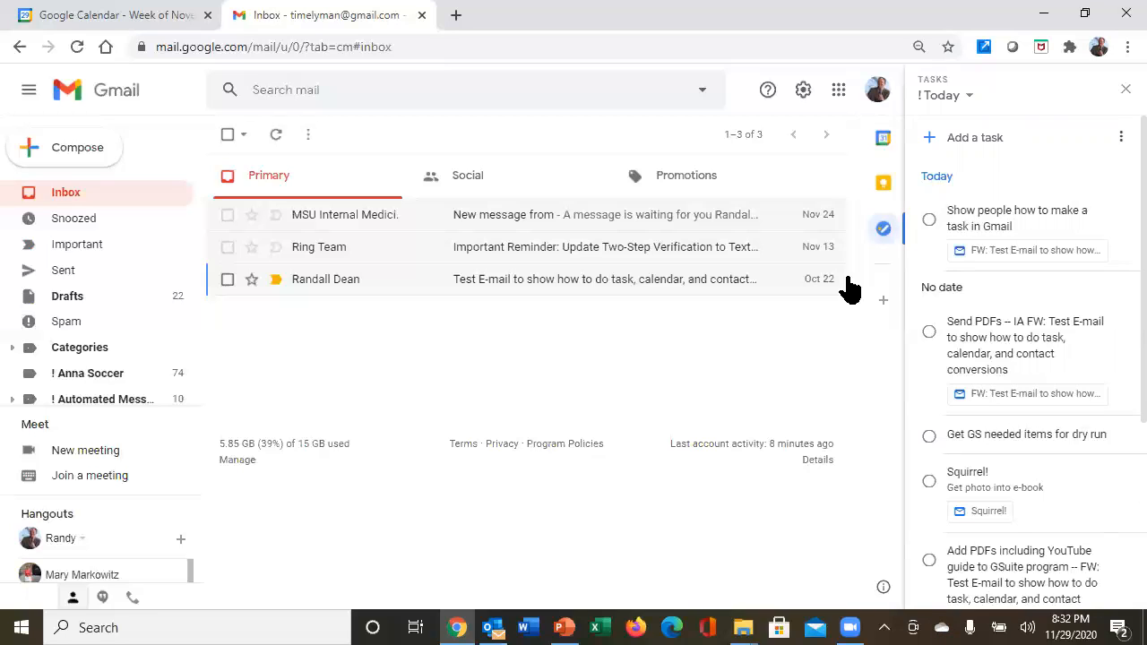
{"action": "left_click", "coordinate": [953, 98]}
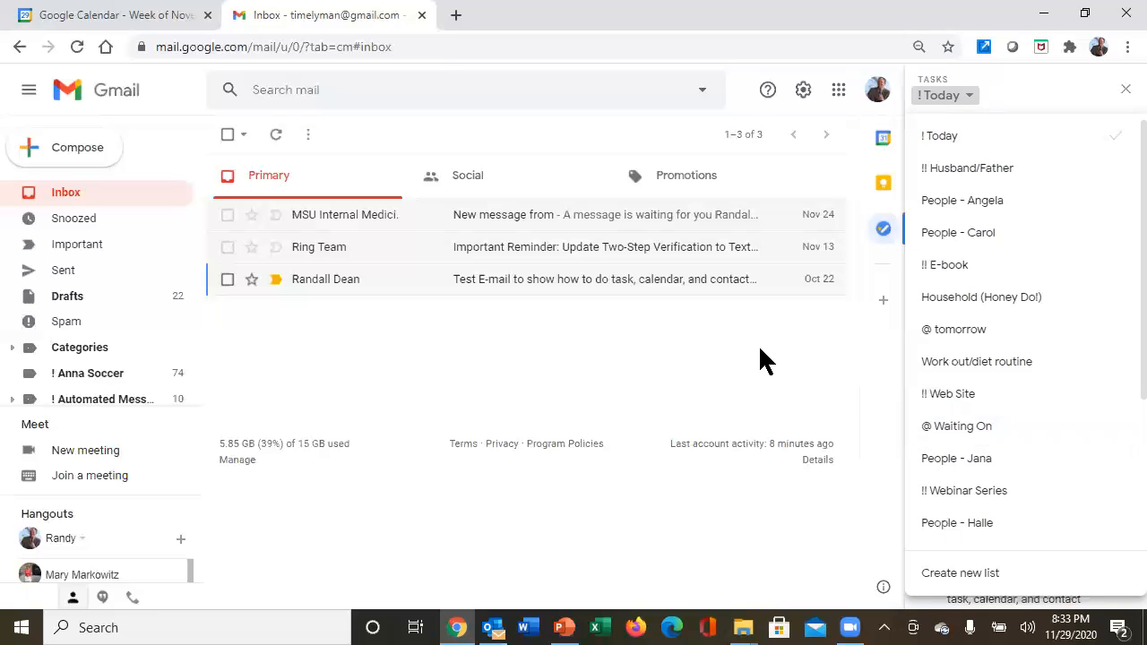
{"action": "left_click", "coordinate": [958, 139]}
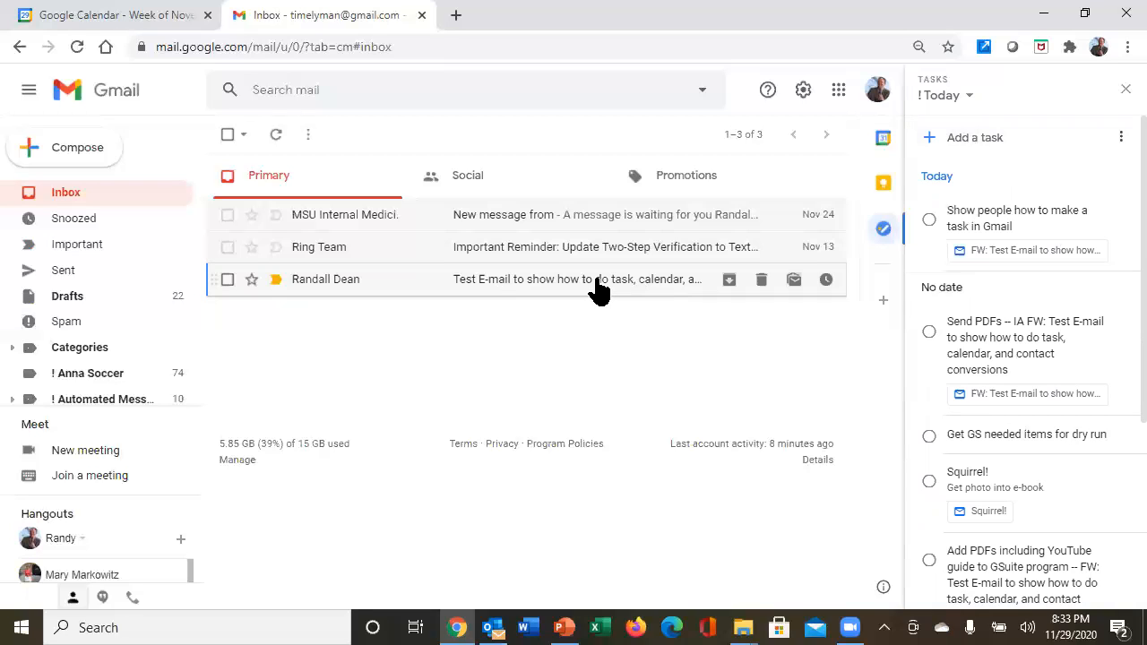
Step: Create a task in the ! Today list from the "Test E-mail" message and prefix its title with "Show people how to make new tasks"
{"action": "left_click_drag", "start_coordinate": [598, 288], "coordinate": [967, 178]}
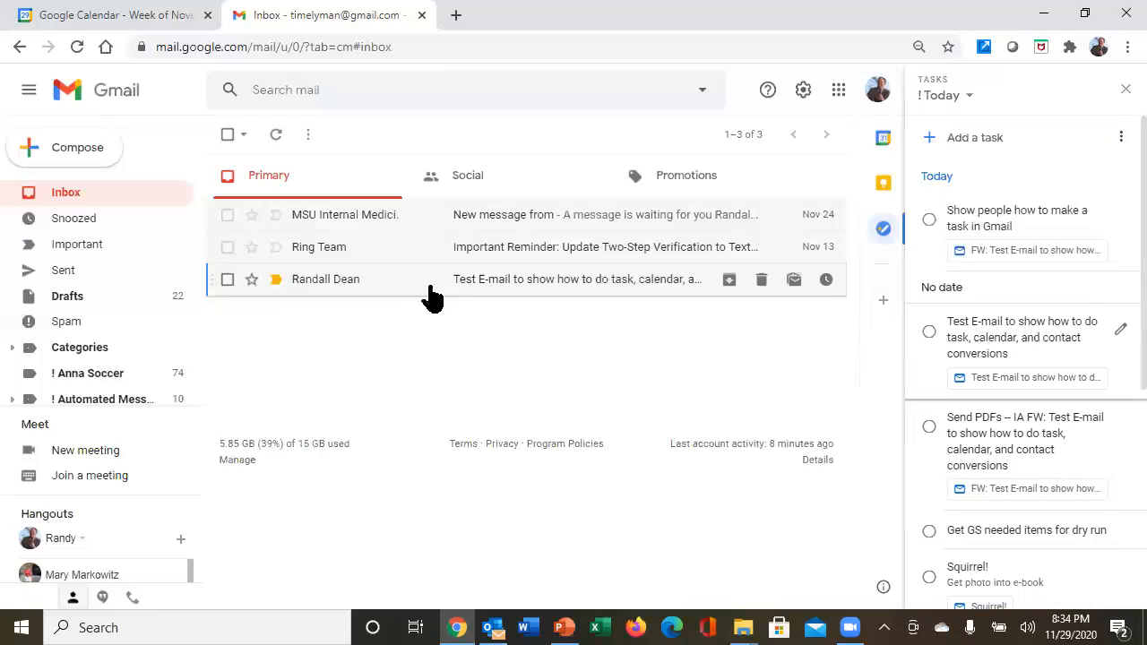
{"action": "left_click", "coordinate": [1121, 334]}
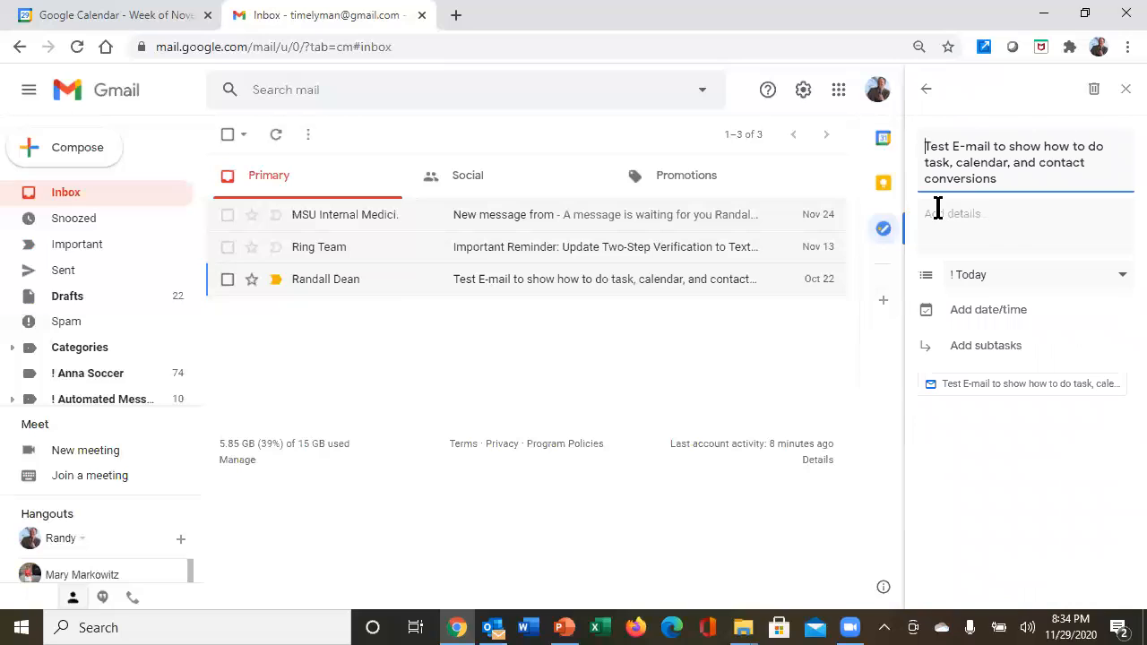
{"action": "type", "text": "Show pe"}
{"action": "key", "text": "BackSpace"}
{"action": "key", "text": "BackSpace"}
{"action": "key", "text": "BackSpace"}
{"action": "key", "text": "BackSpace"}
{"action": "type", "text": "w peopl"}
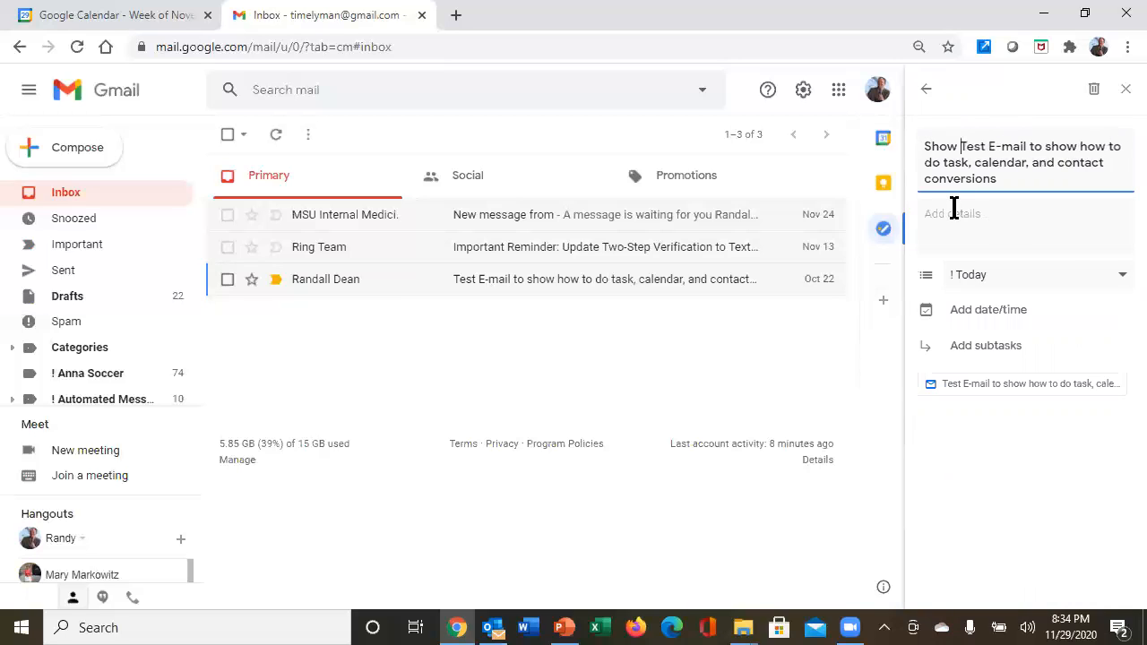
{"action": "type", "text": "e how t"}
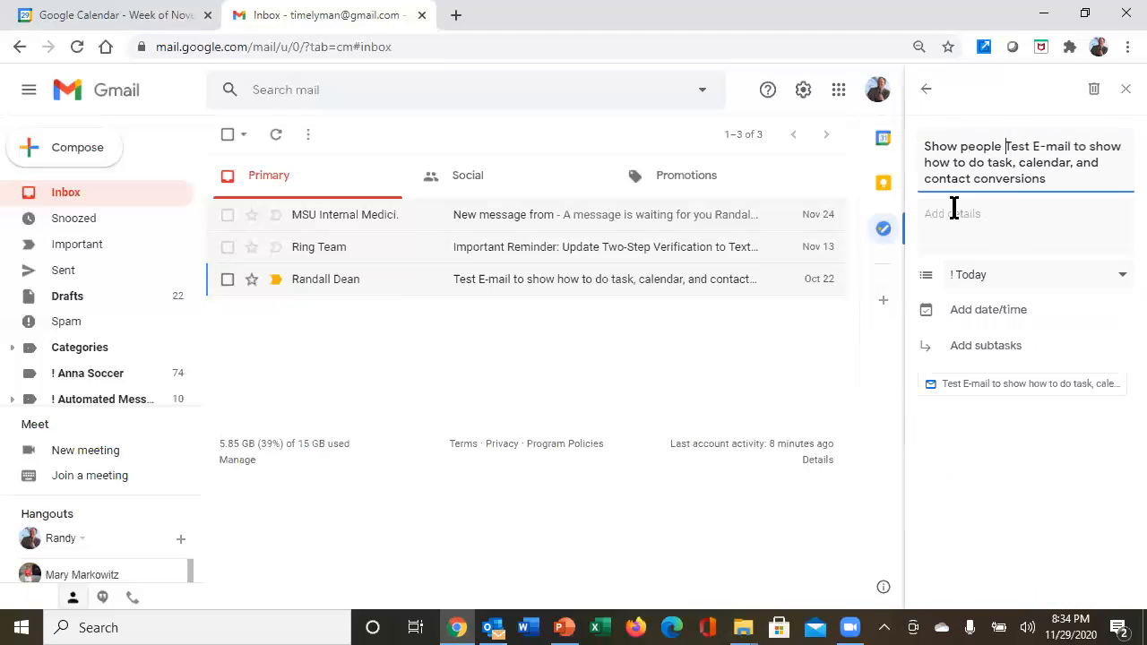
{"action": "type", "text": "o make new tas"}
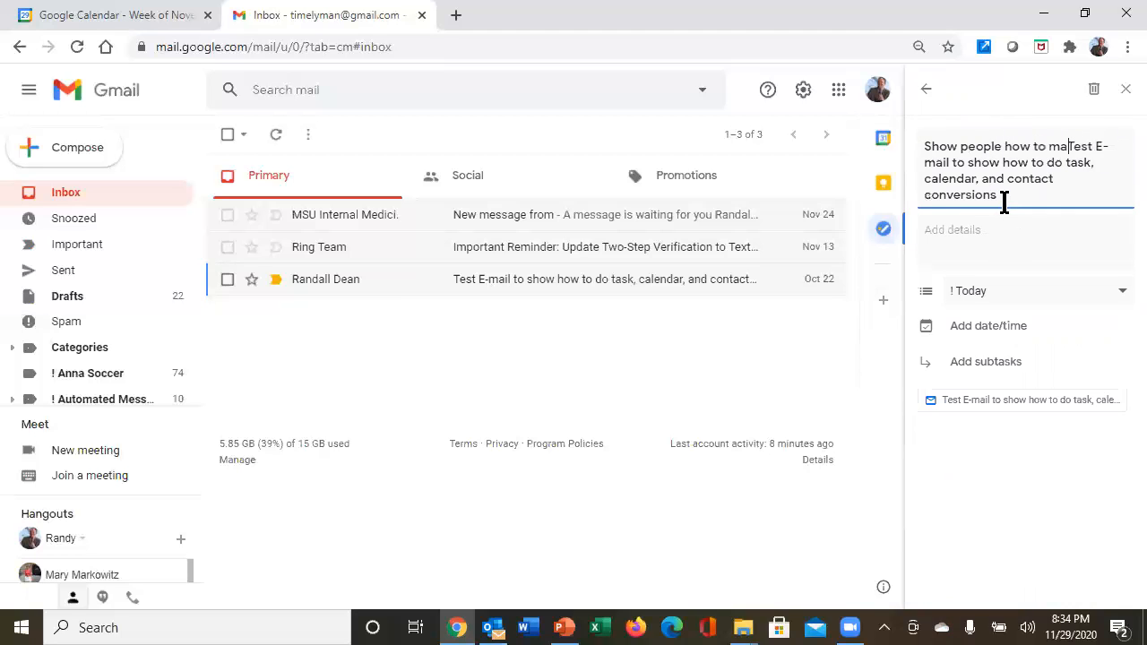
{"action": "type", "text": "ks"}
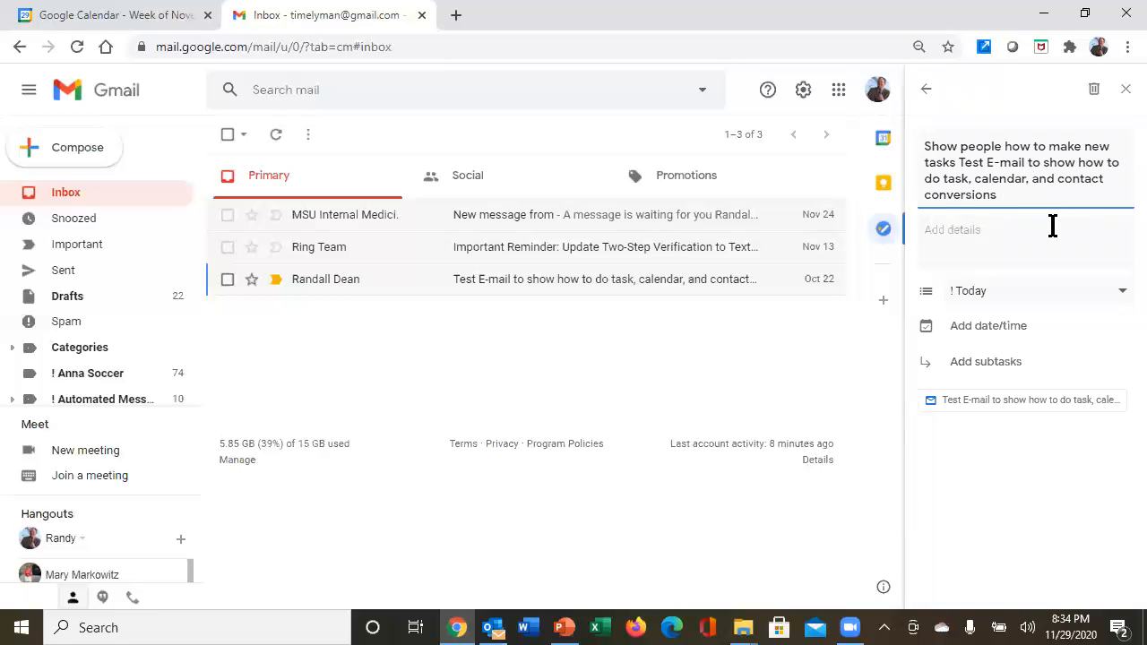
Step: Look through the lists the new task could be assigned to, leaving it in ! Today
{"action": "left_click", "coordinate": [1127, 303]}
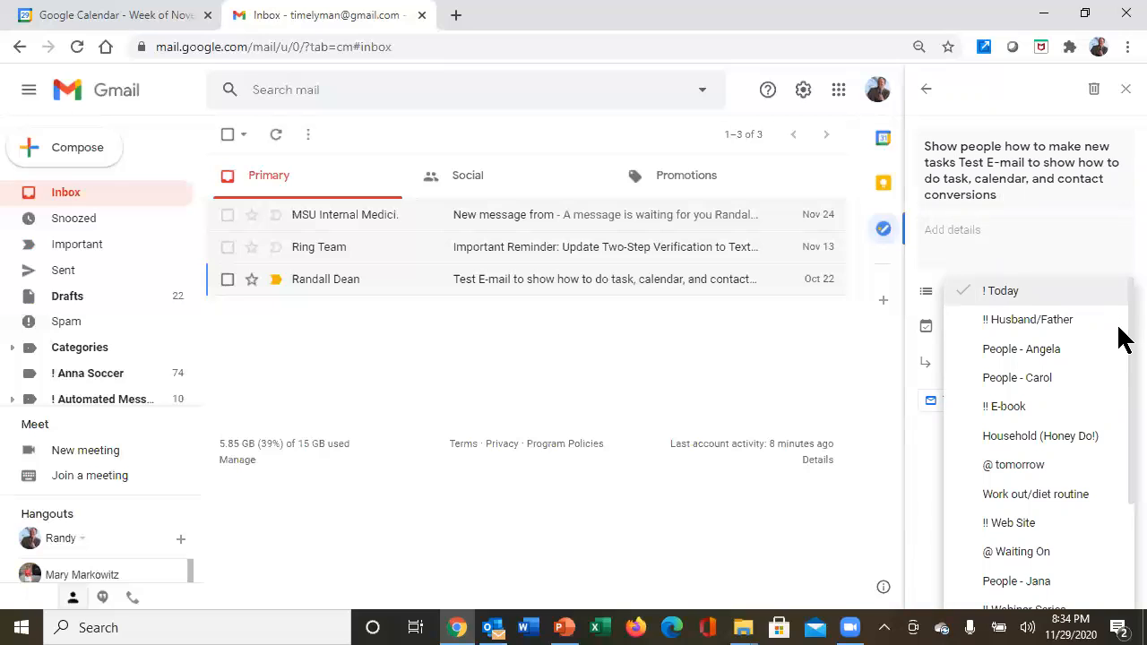
{"action": "left_click", "coordinate": [1122, 333]}
{"action": "left_click", "coordinate": [1124, 305]}
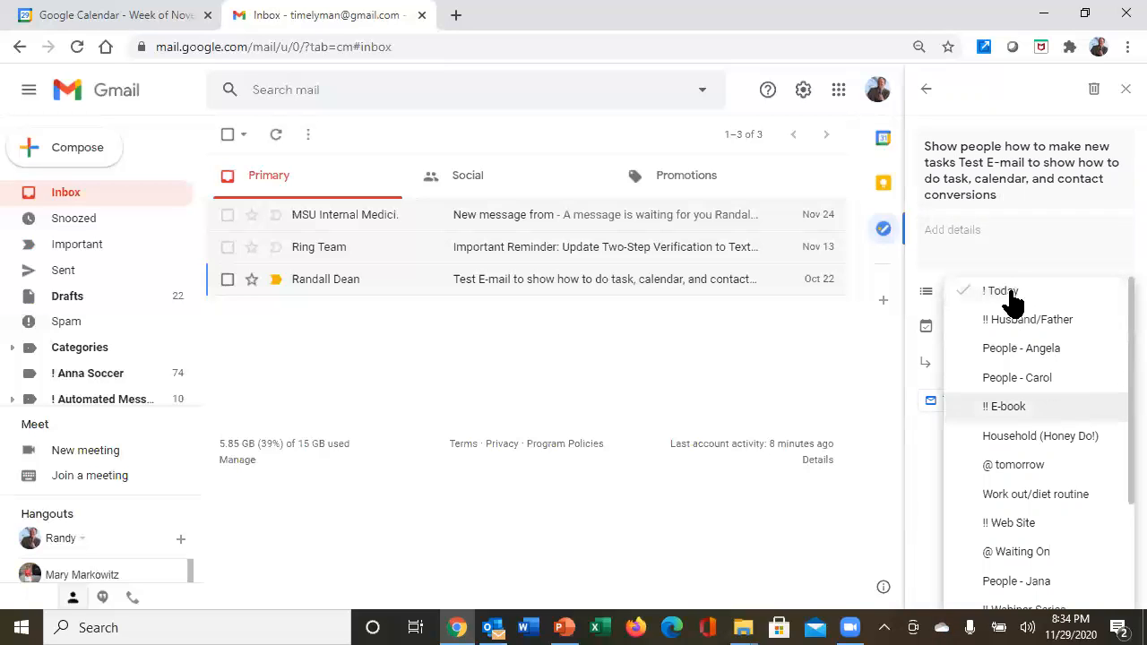
{"action": "left_click", "coordinate": [766, 348]}
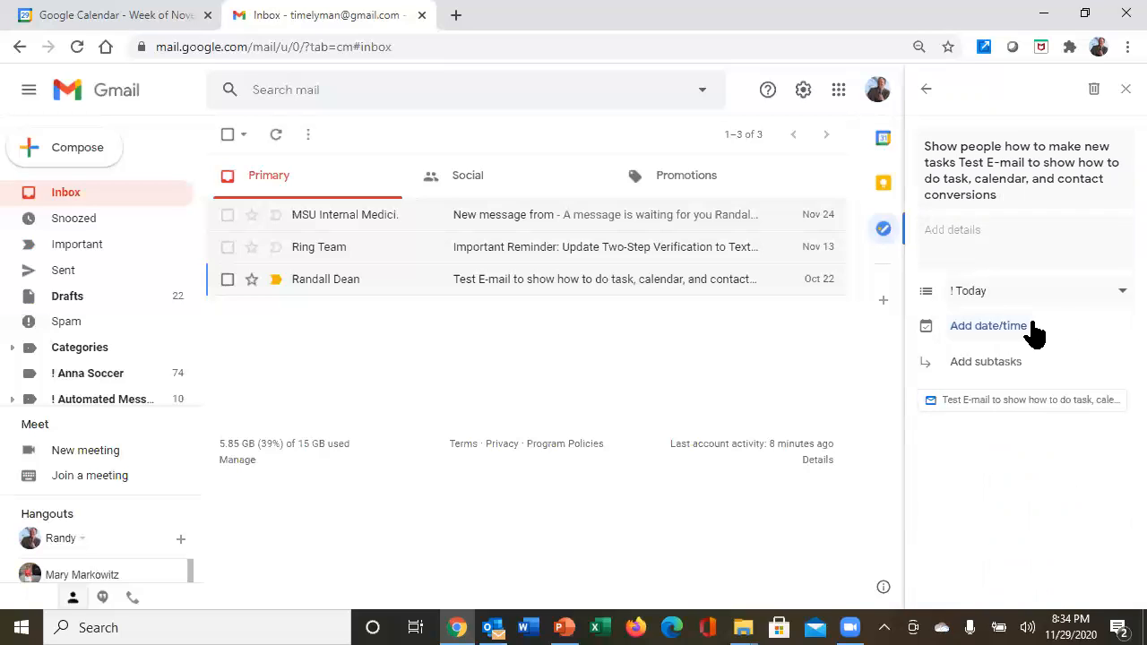
Step: Examine the new task's date and time options, cancel without setting any, and place the cursor in its empty details
{"action": "left_click", "coordinate": [990, 317]}
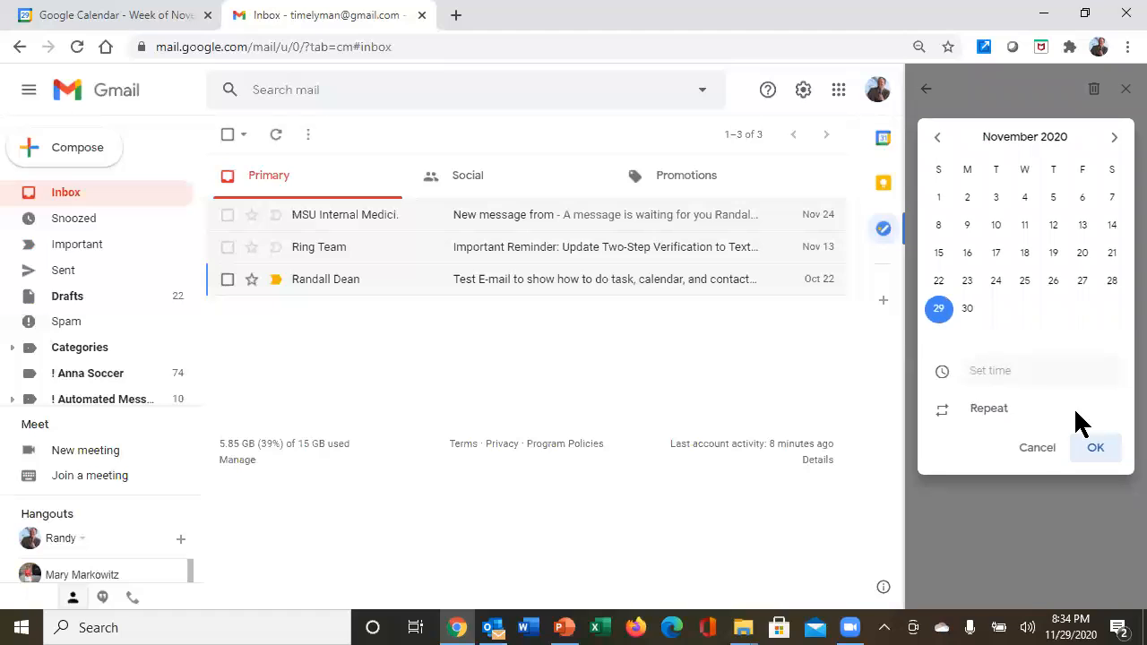
{"action": "left_click", "coordinate": [991, 376]}
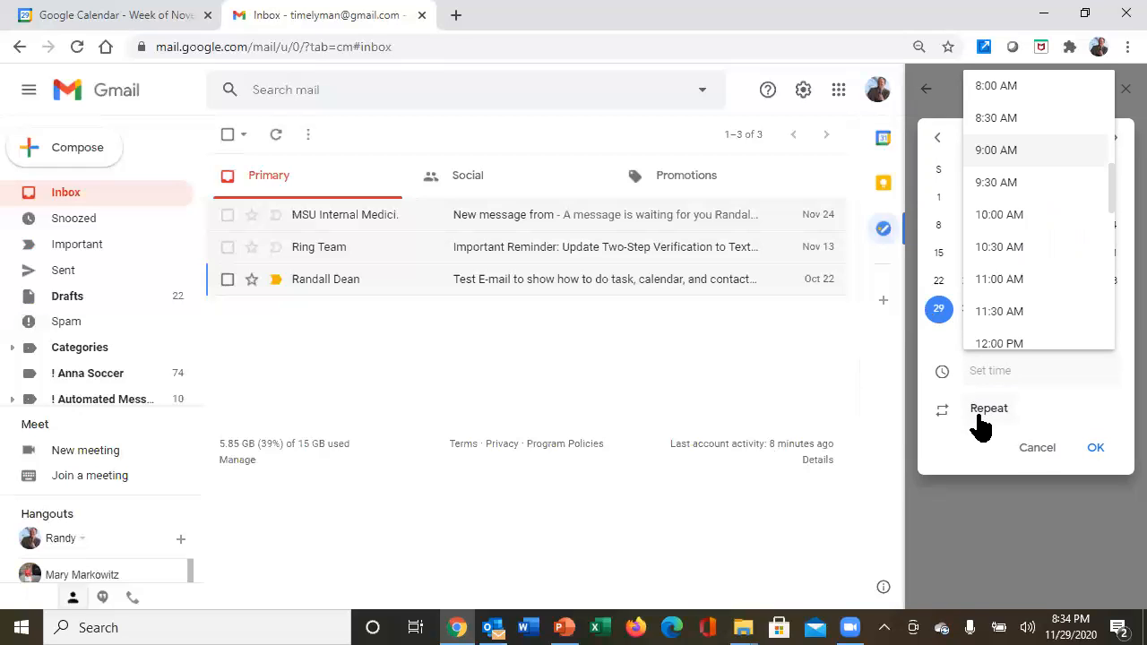
{"action": "left_click", "coordinate": [1024, 457]}
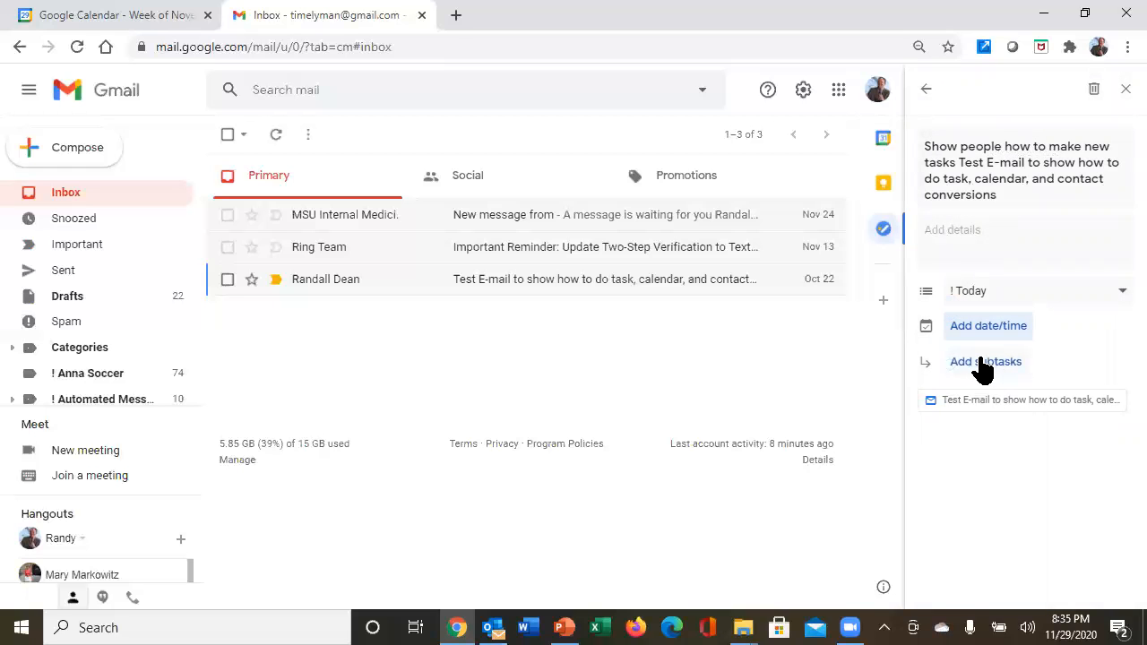
{"action": "left_click", "coordinate": [933, 235]}
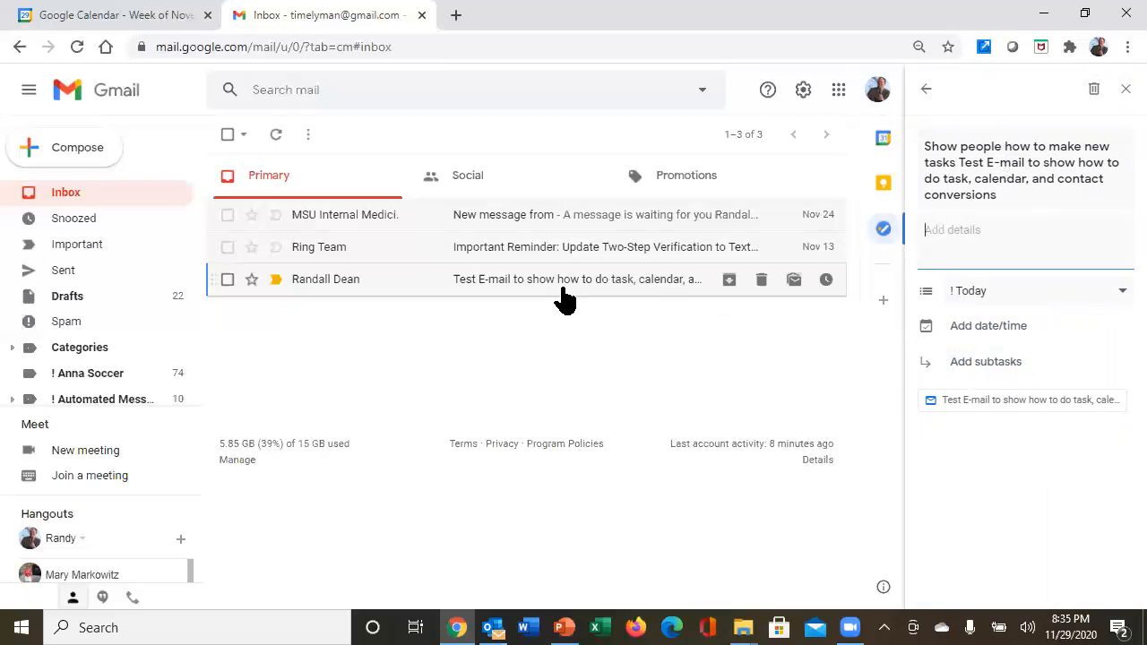
Step: Open the original e-mail linked to the task, view it, and return to the inbox
{"action": "left_click", "coordinate": [995, 400]}
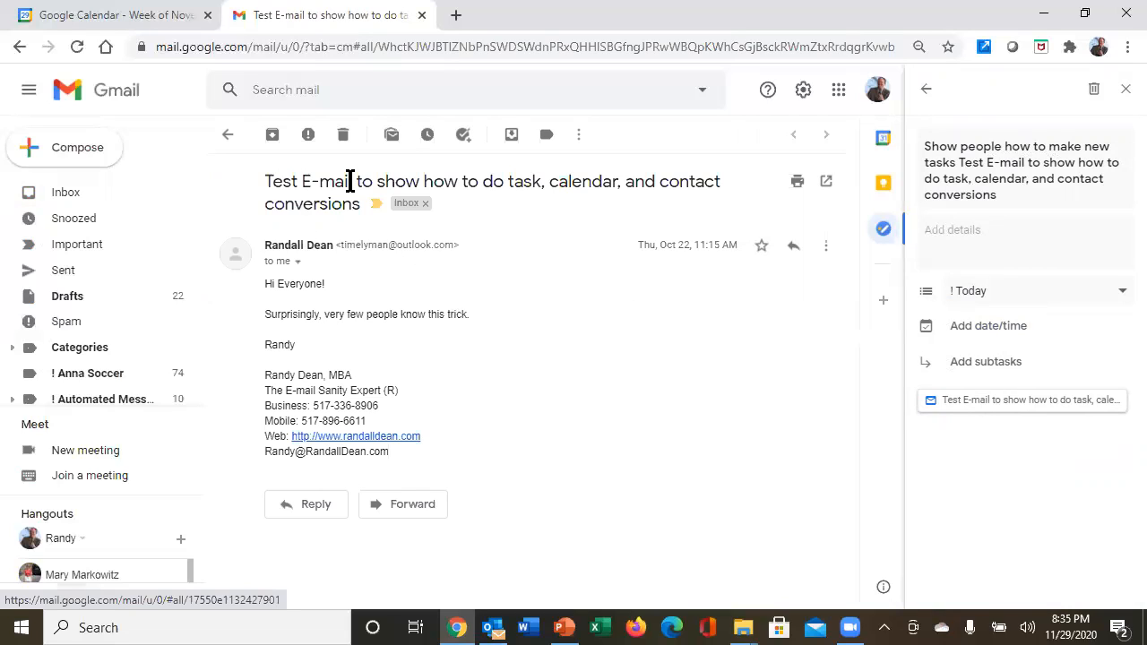
{"action": "left_click", "coordinate": [464, 136]}
{"action": "left_click", "coordinate": [228, 135]}
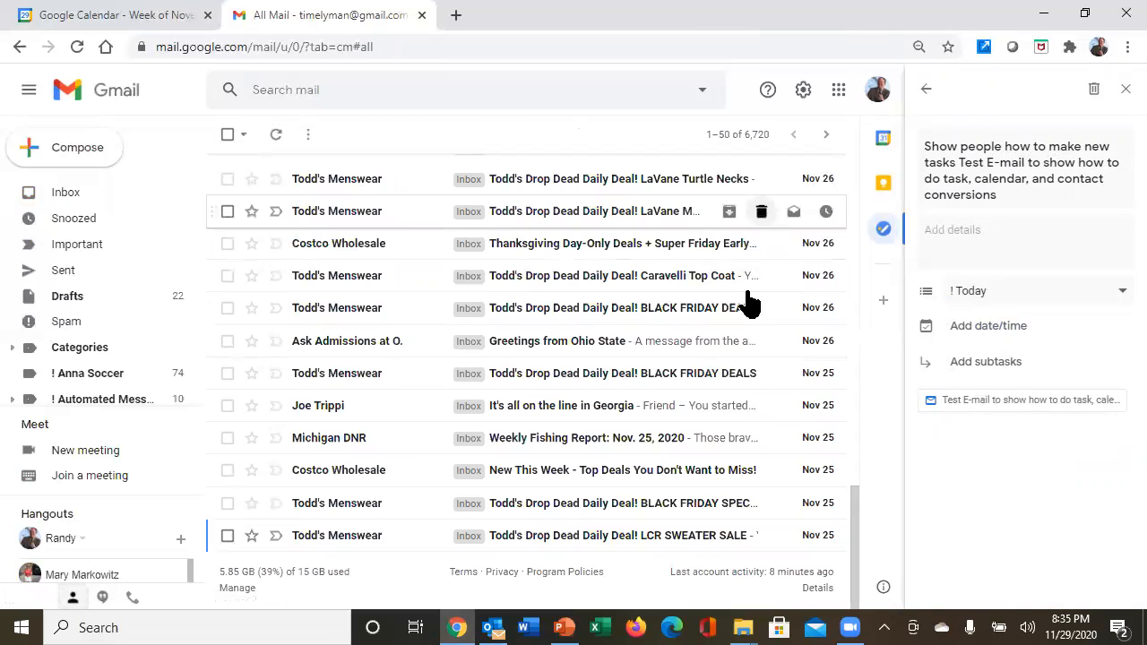
{"action": "left_click_drag", "start_coordinate": [860, 545], "coordinate": [845, 116]}
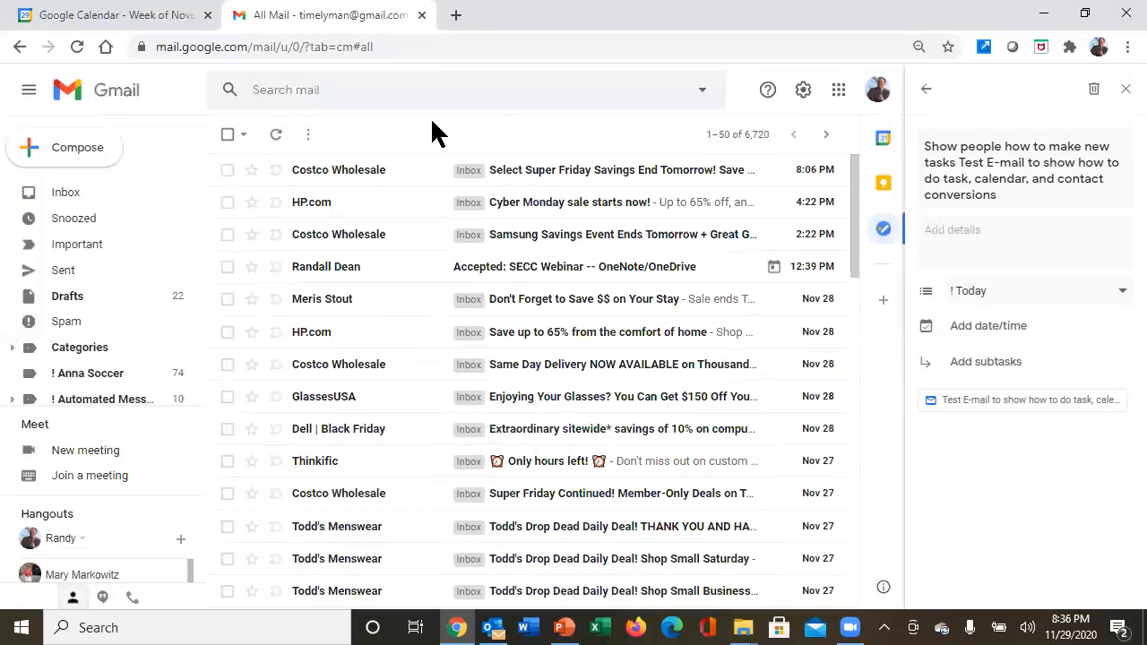
{"action": "left_click", "coordinate": [72, 199]}
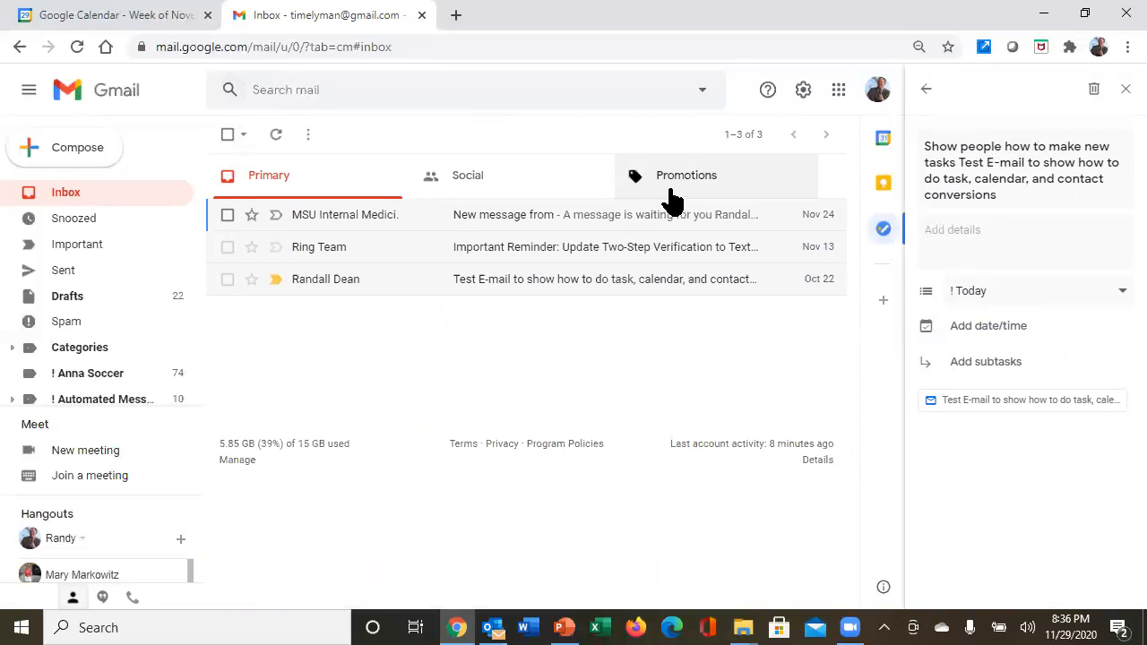
Step: Add the "Test E-mail" inbox message to the ! Today tasks, return to the task list, and deselect the message
{"action": "left_click", "coordinate": [228, 281]}
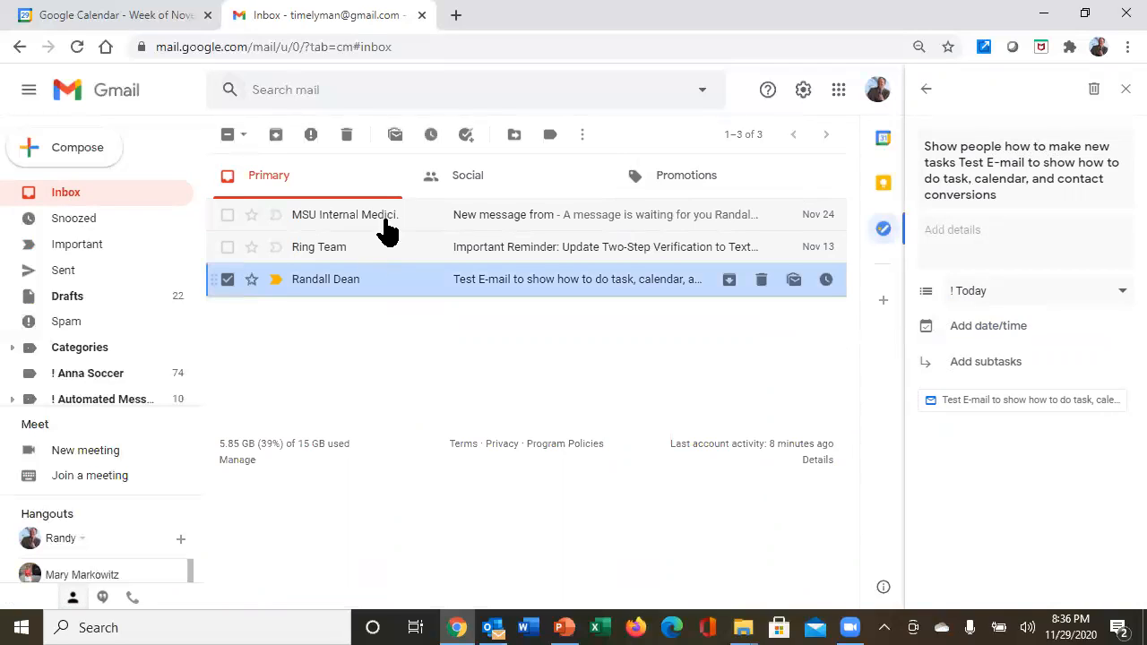
{"action": "left_click", "coordinate": [466, 136]}
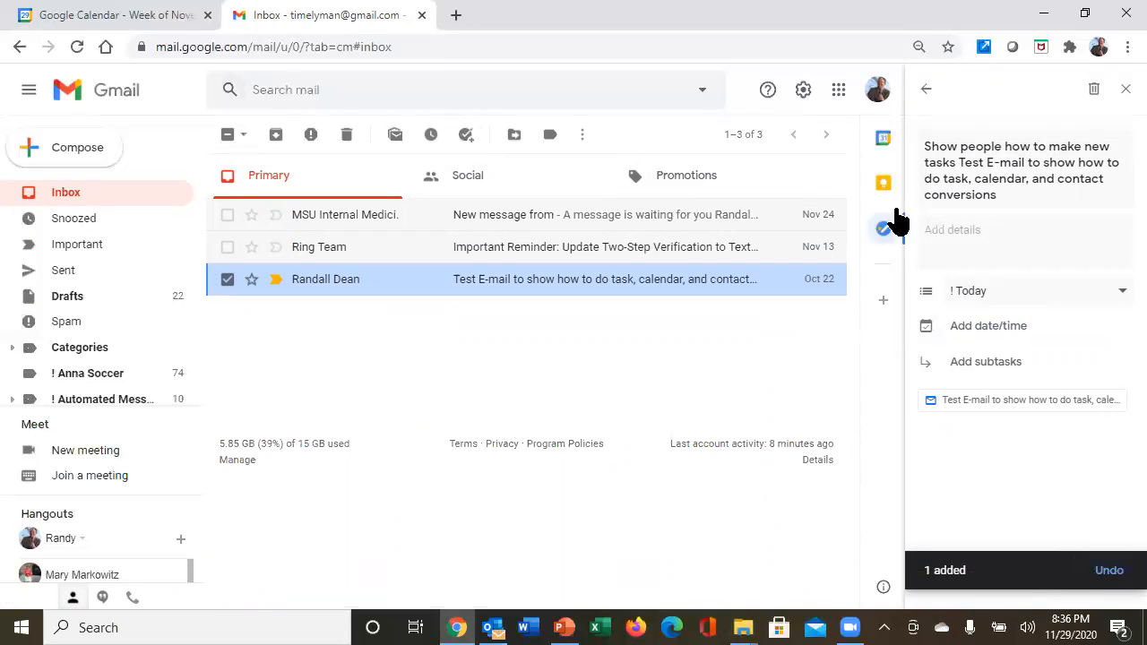
{"action": "left_click", "coordinate": [926, 90]}
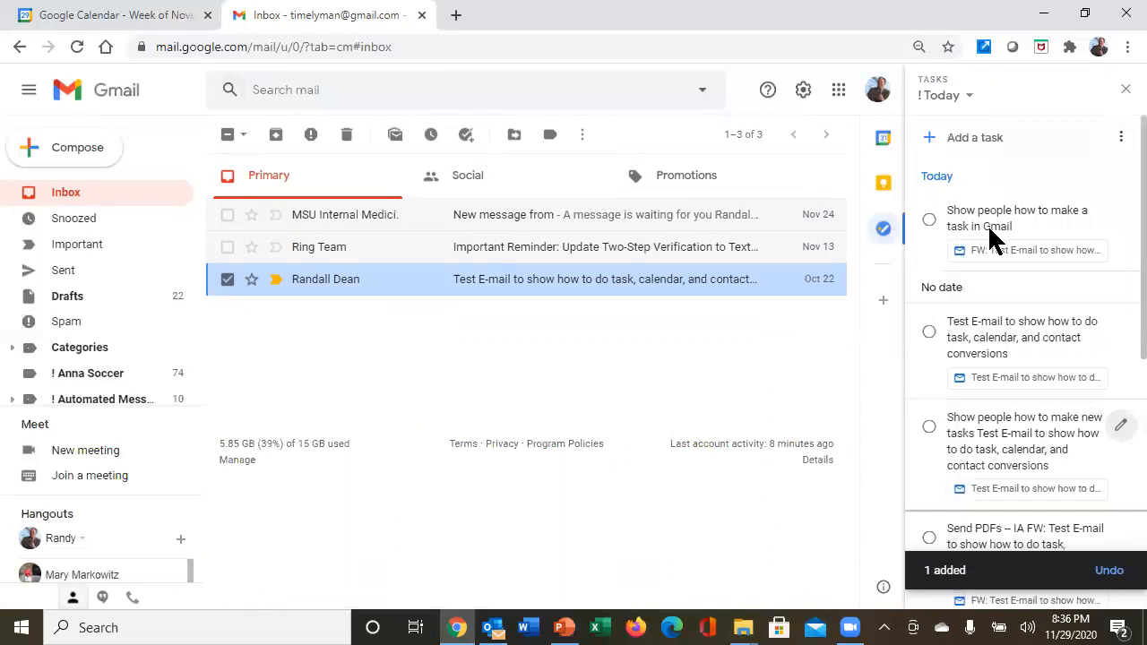
{"action": "left_click", "coordinate": [227, 279]}
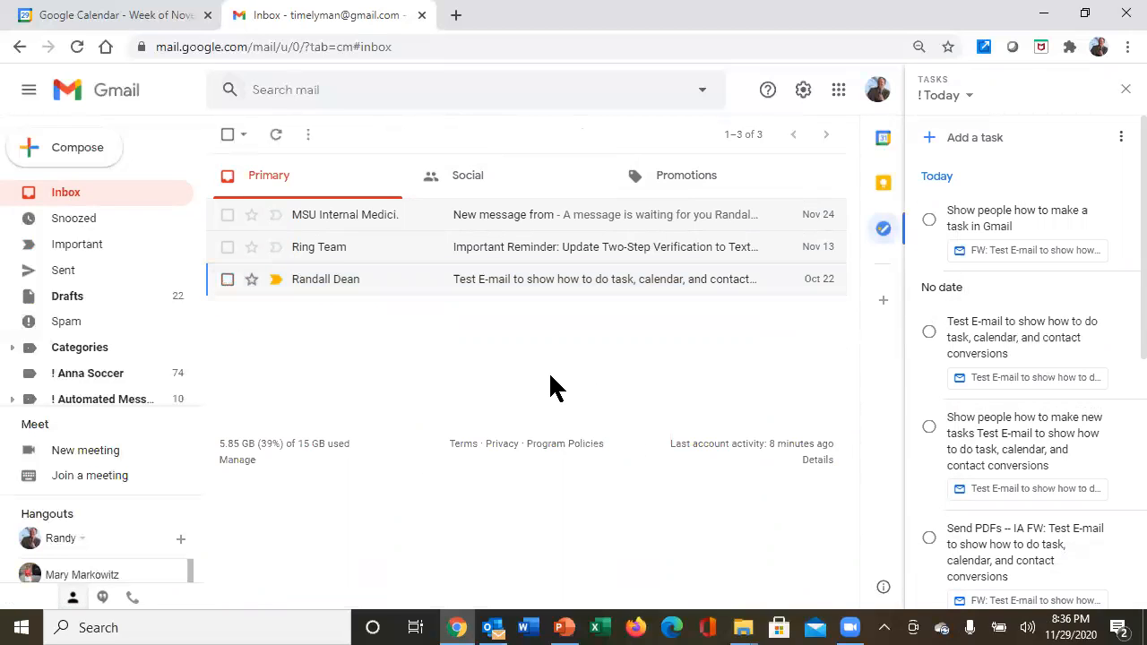
Step: Create a task titled "Show details of new task" in the ! Today list and open its details
{"action": "left_click", "coordinate": [925, 139]}
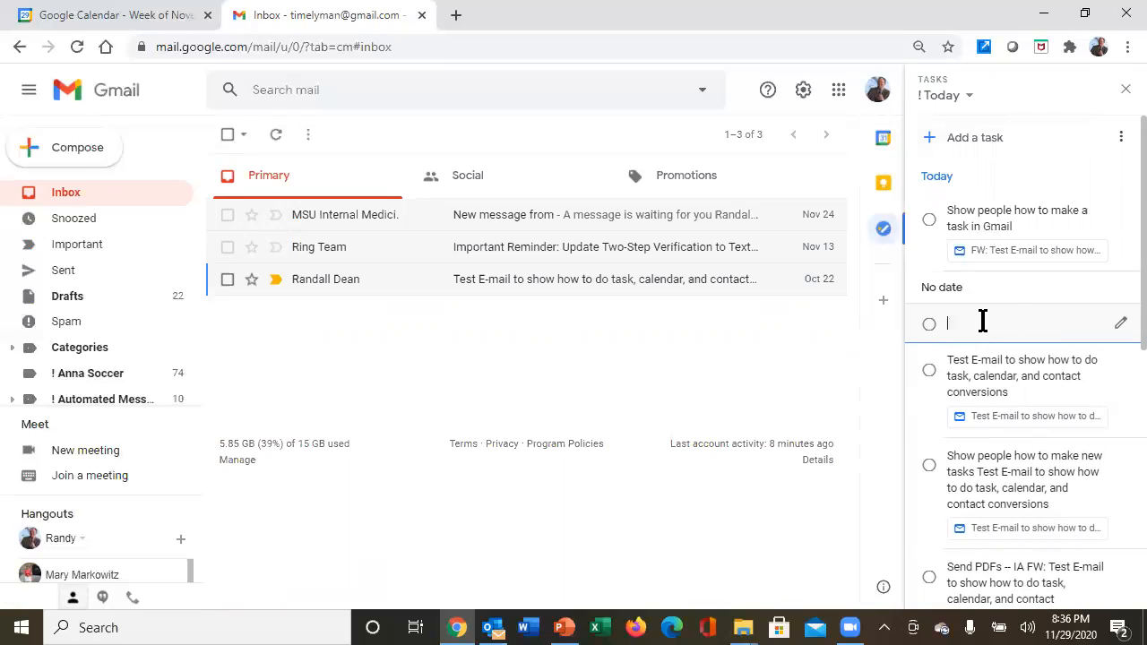
{"action": "type", "text": "Show details of new task"}
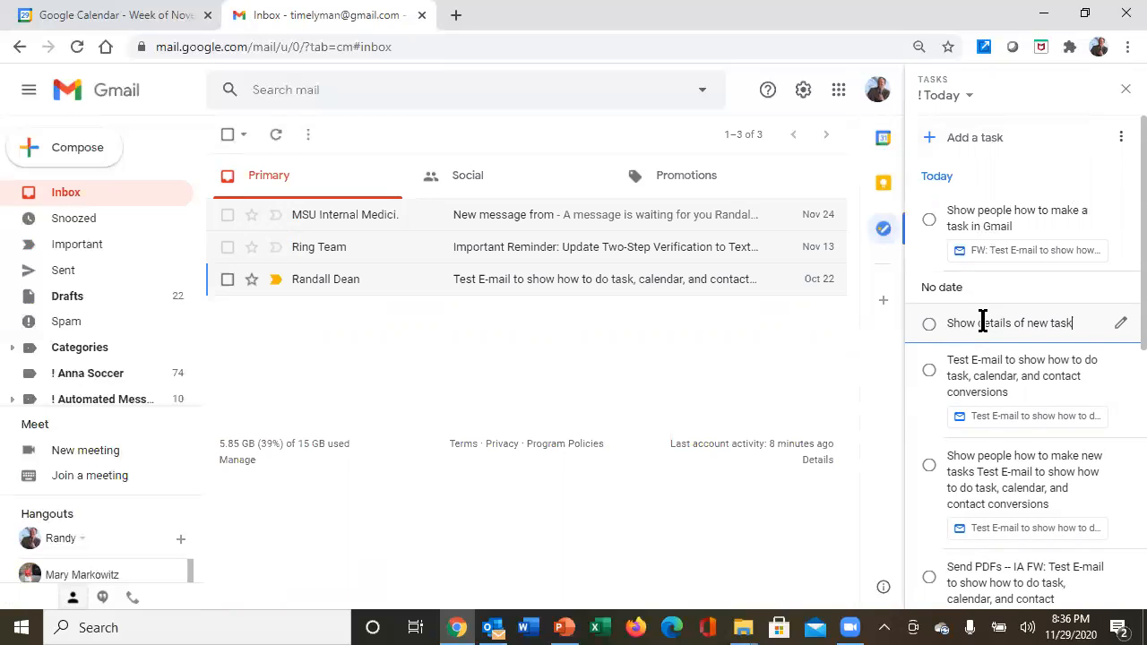
{"action": "left_click", "coordinate": [1122, 327]}
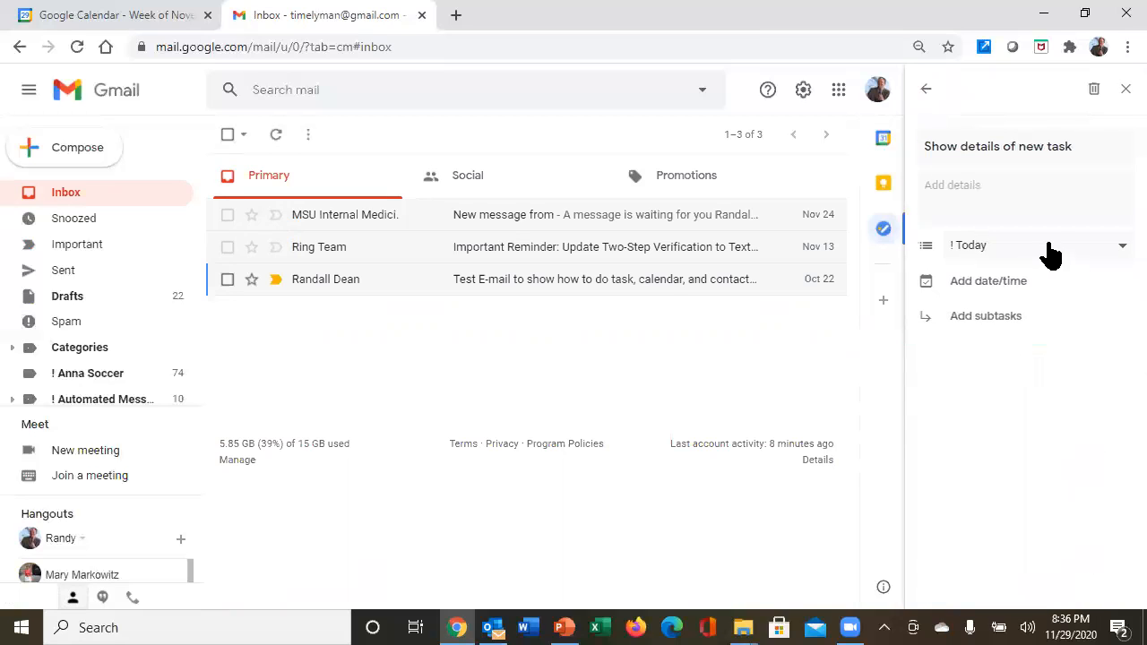
{"action": "left_click", "coordinate": [971, 189]}
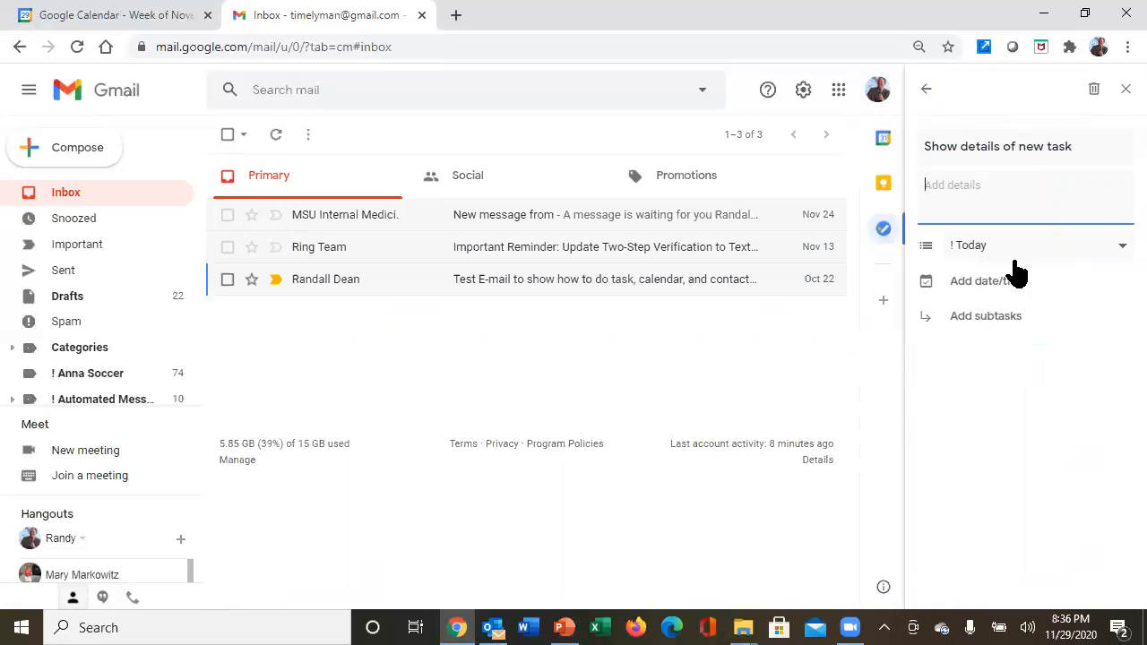
Step: Look through the new task's list and date options without changing either, and return to the ! Today list
{"action": "left_click", "coordinate": [1045, 248]}
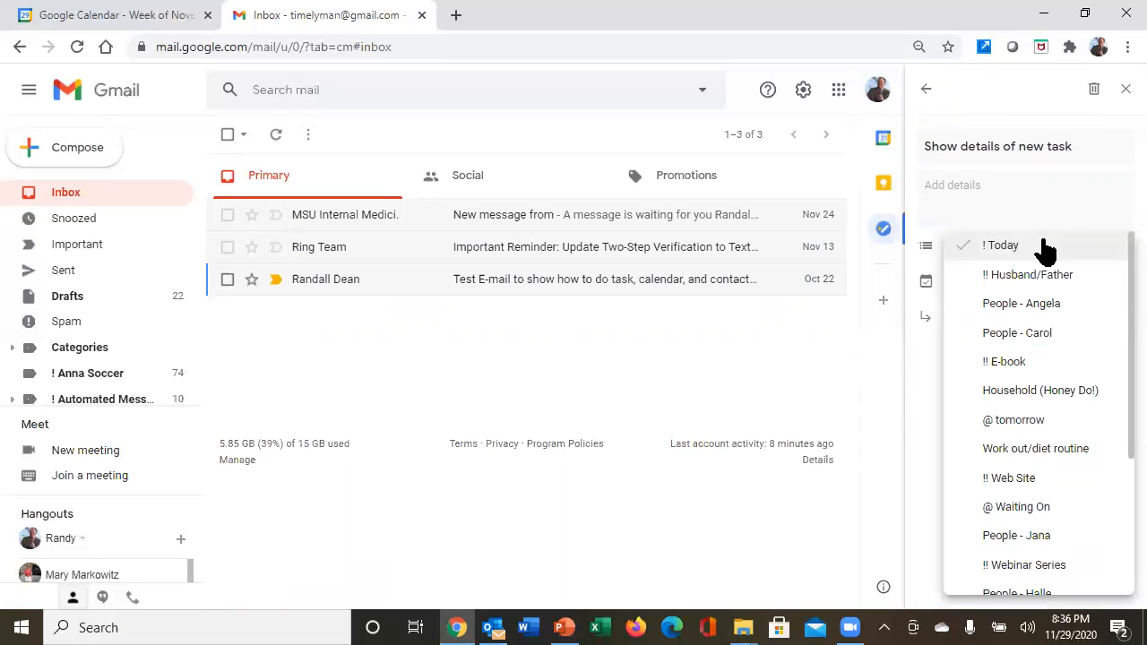
{"action": "left_click", "coordinate": [794, 384]}
{"action": "left_click", "coordinate": [1019, 285]}
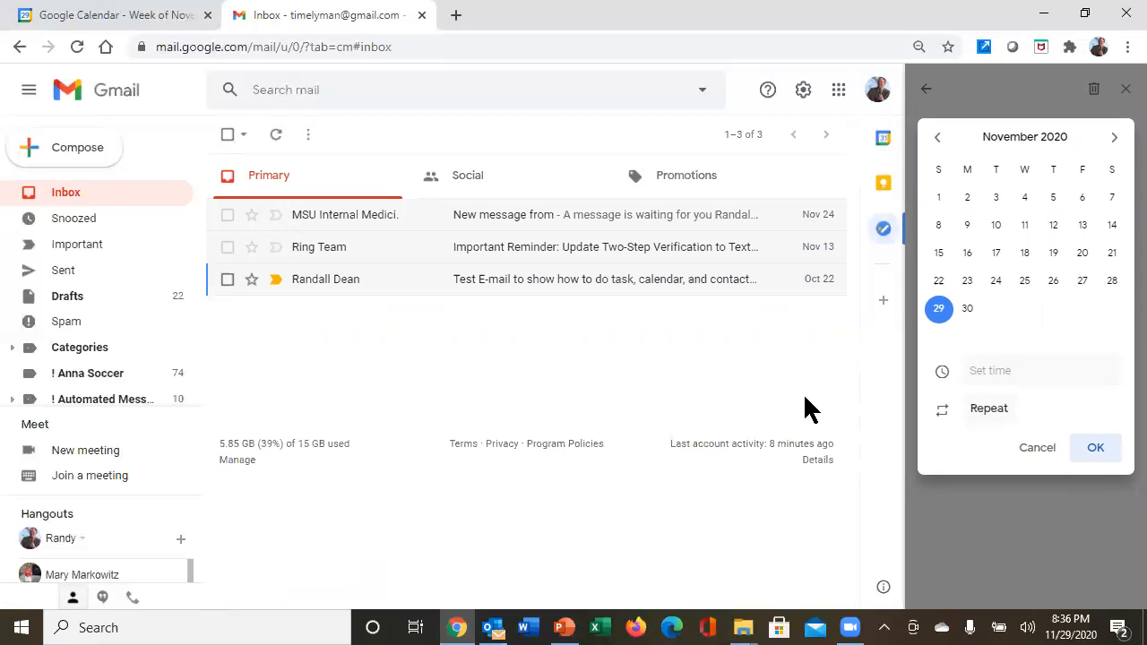
{"action": "left_click", "coordinate": [1036, 451]}
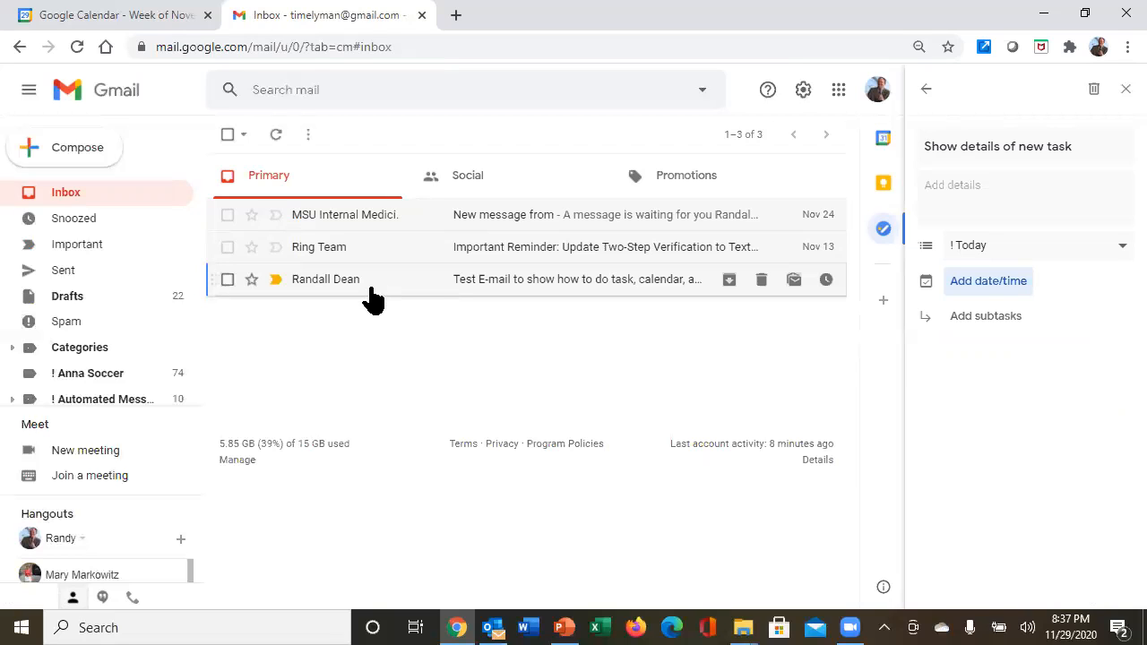
{"action": "left_click", "coordinate": [925, 89]}
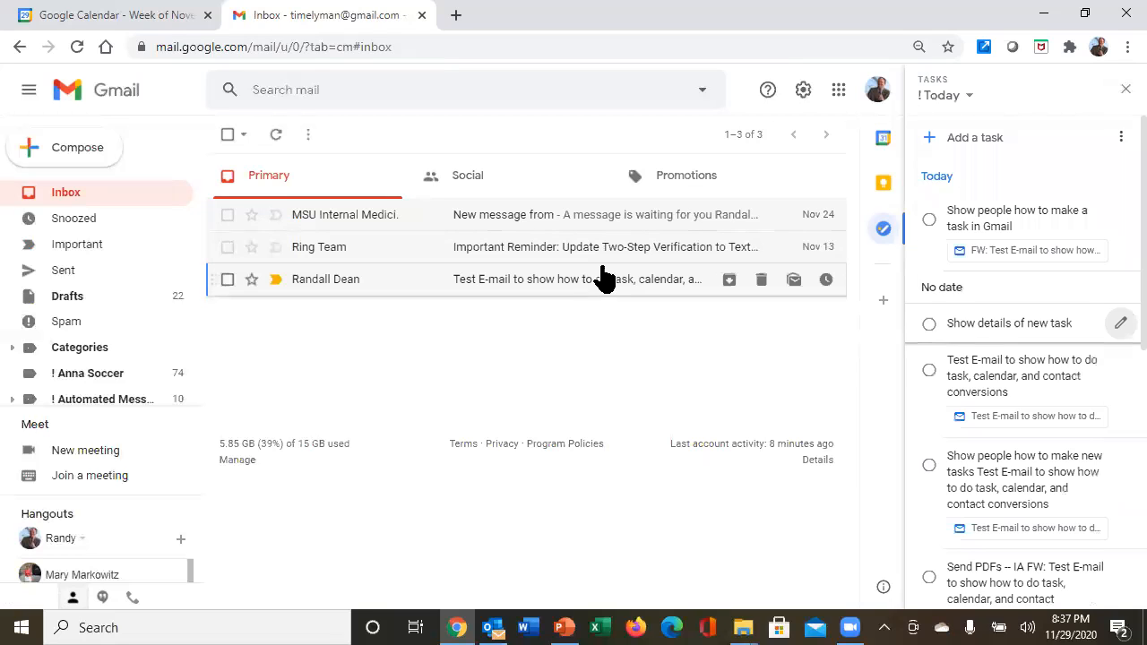
Step: Examine the task and additional actions available for the selected "Test E-mail" message, leaving it deselected
{"action": "left_click_drag", "start_coordinate": [619, 292], "coordinate": [415, 281]}
{"action": "left_click", "coordinate": [228, 280]}
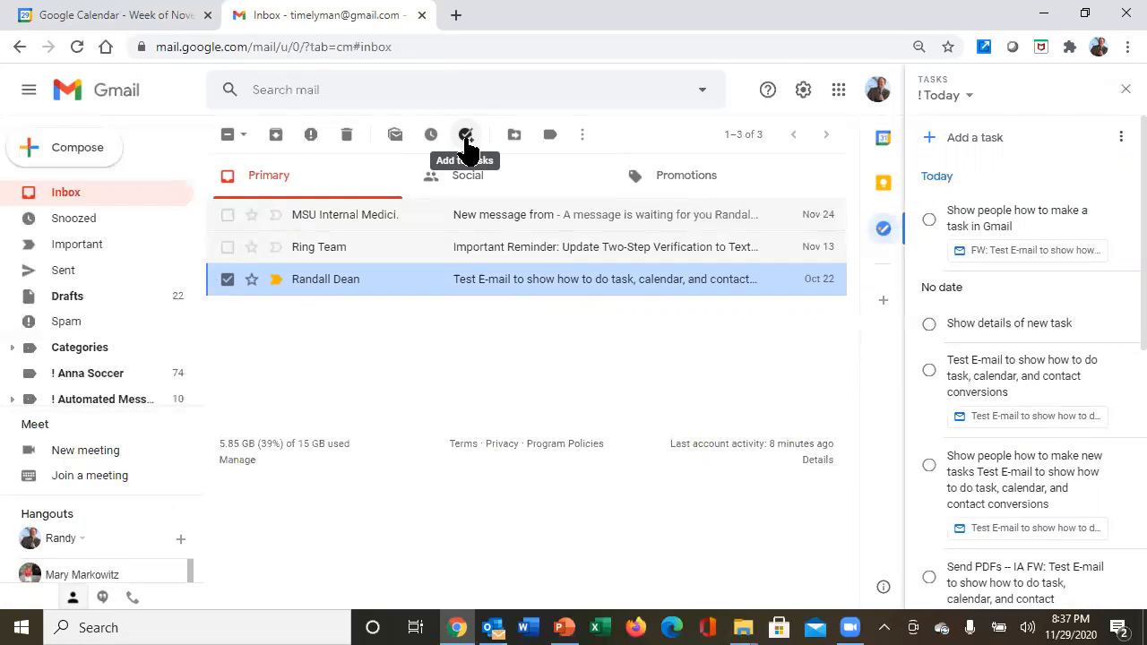
{"action": "left_click", "coordinate": [966, 102]}
{"action": "left_click", "coordinate": [966, 102]}
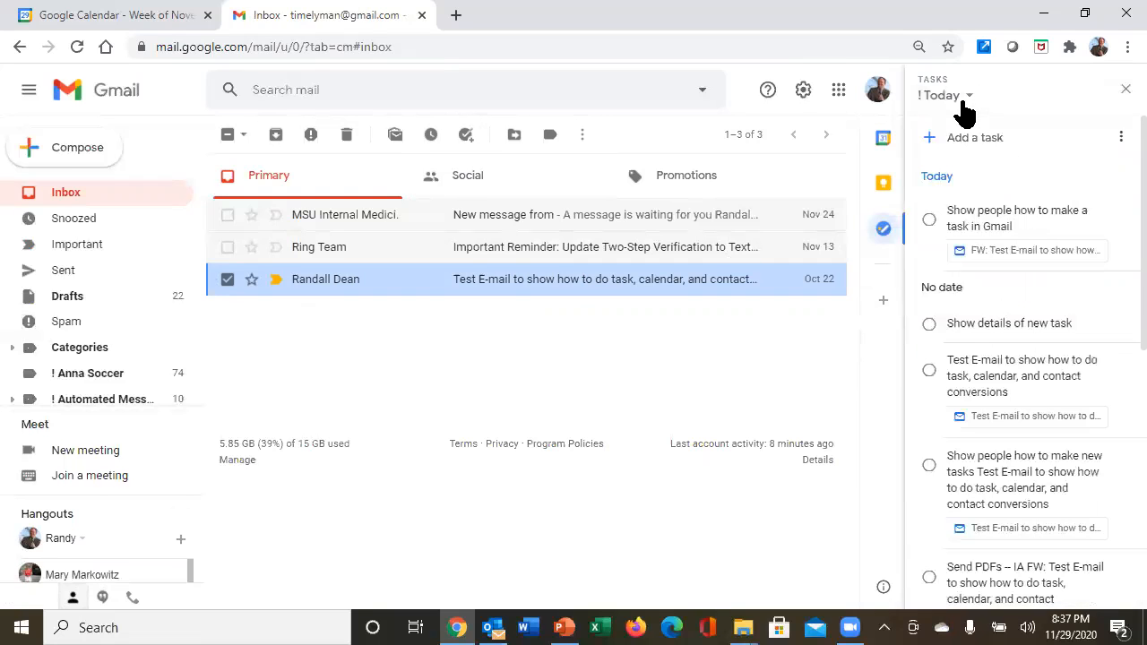
{"action": "left_click", "coordinate": [228, 280]}
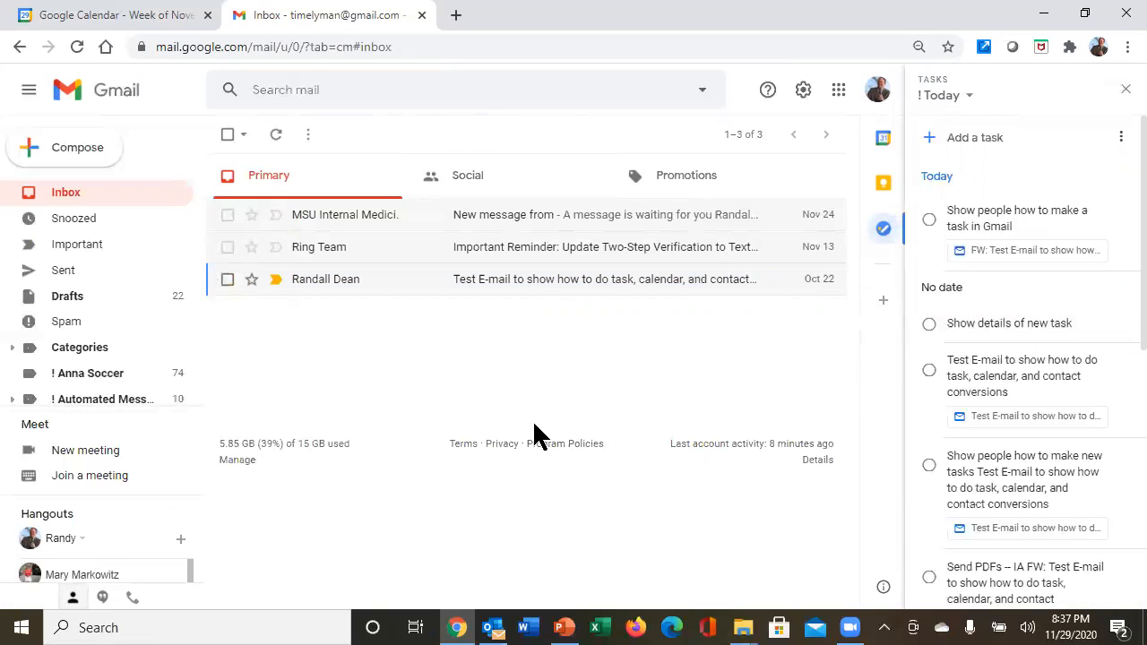
{"action": "left_click", "coordinate": [227, 280]}
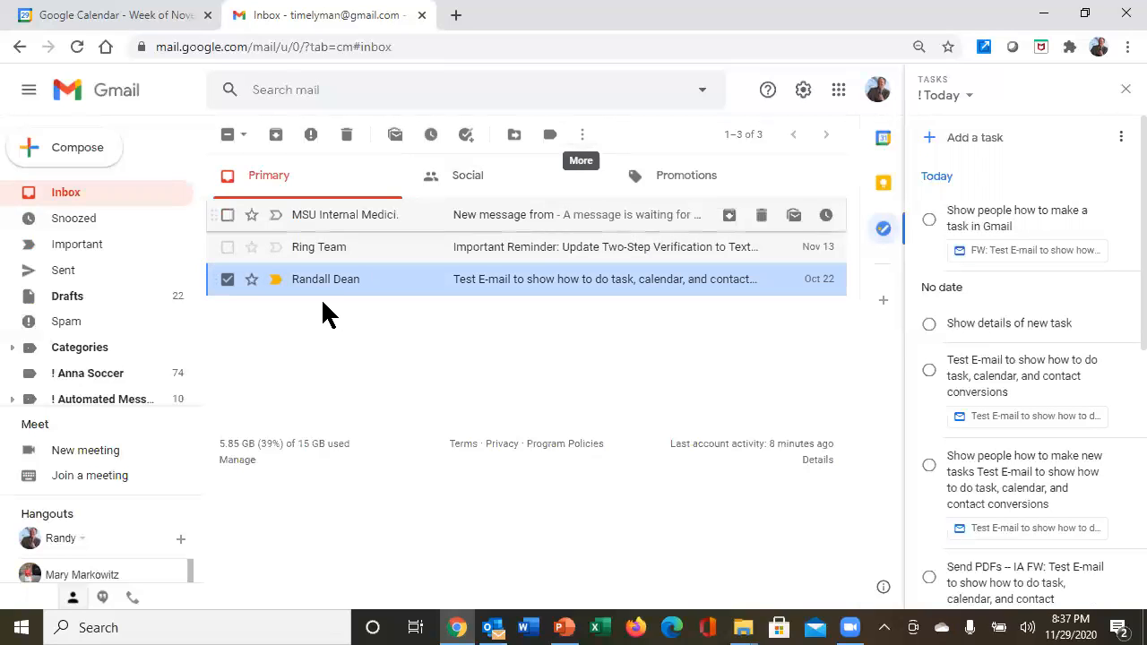
{"action": "left_click", "coordinate": [581, 137]}
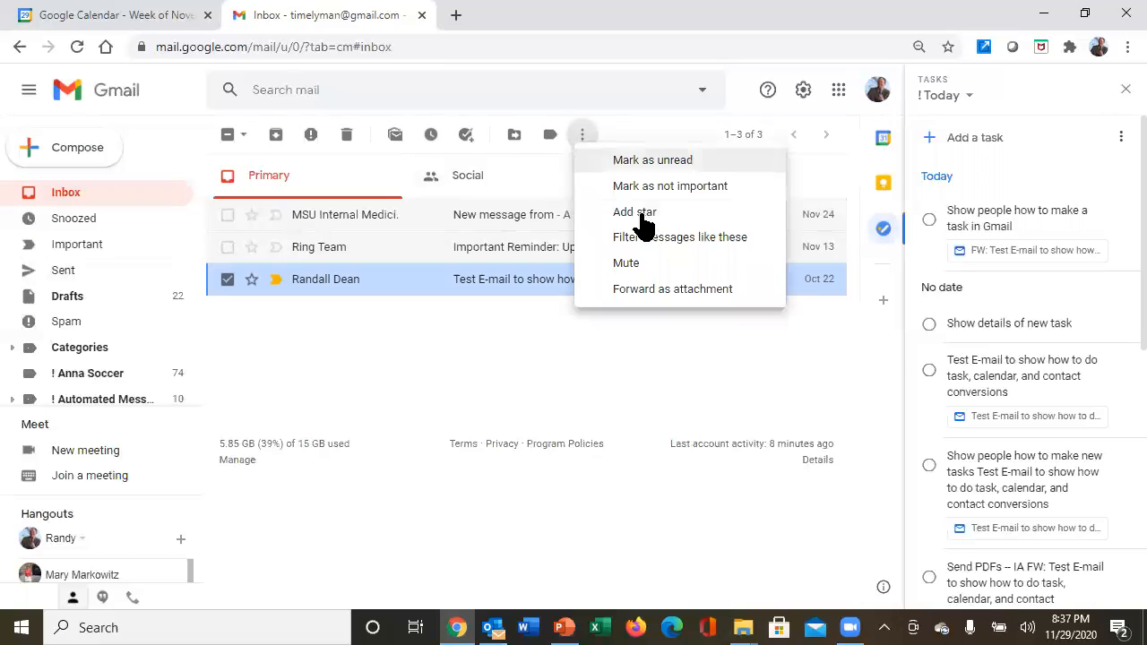
{"action": "left_click", "coordinate": [580, 136]}
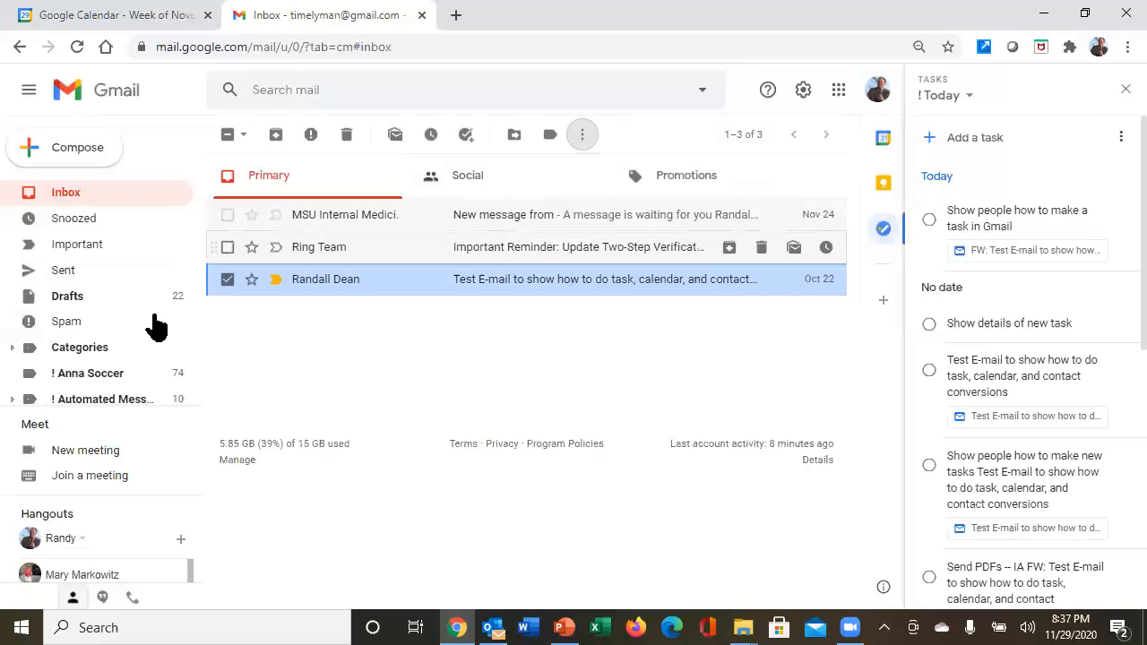
{"action": "left_click", "coordinate": [227, 283]}
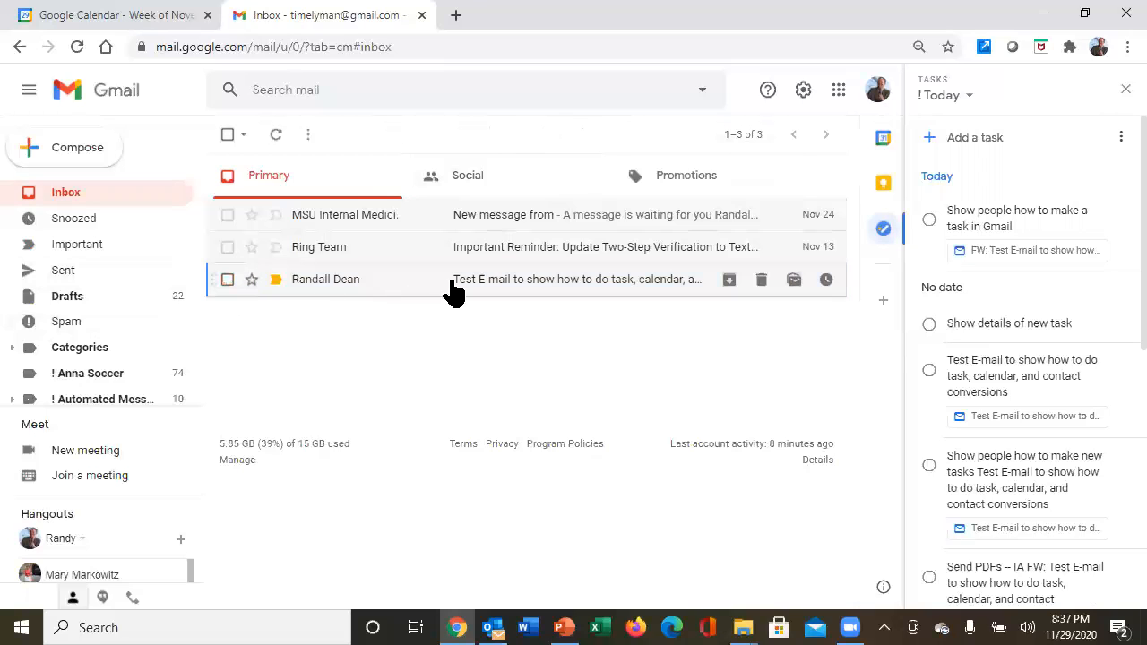
Step: Start a calendar event from the opened "Test E-mail" message, and return to the Gmail inbox
{"action": "left_click", "coordinate": [468, 285]}
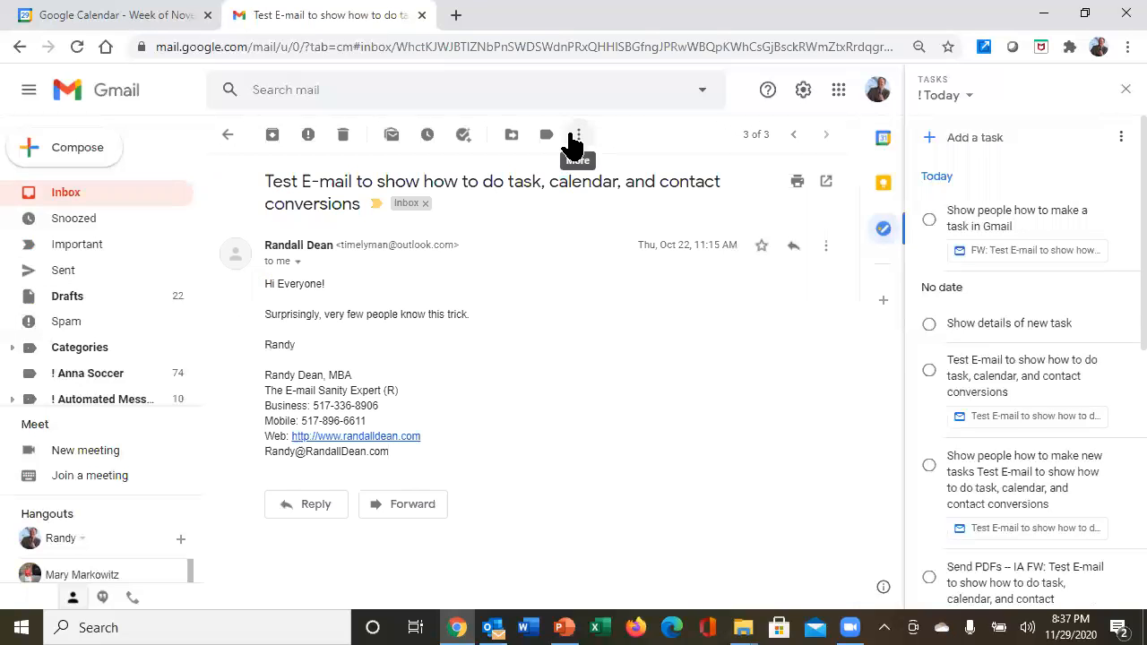
{"action": "left_click", "coordinate": [579, 136]}
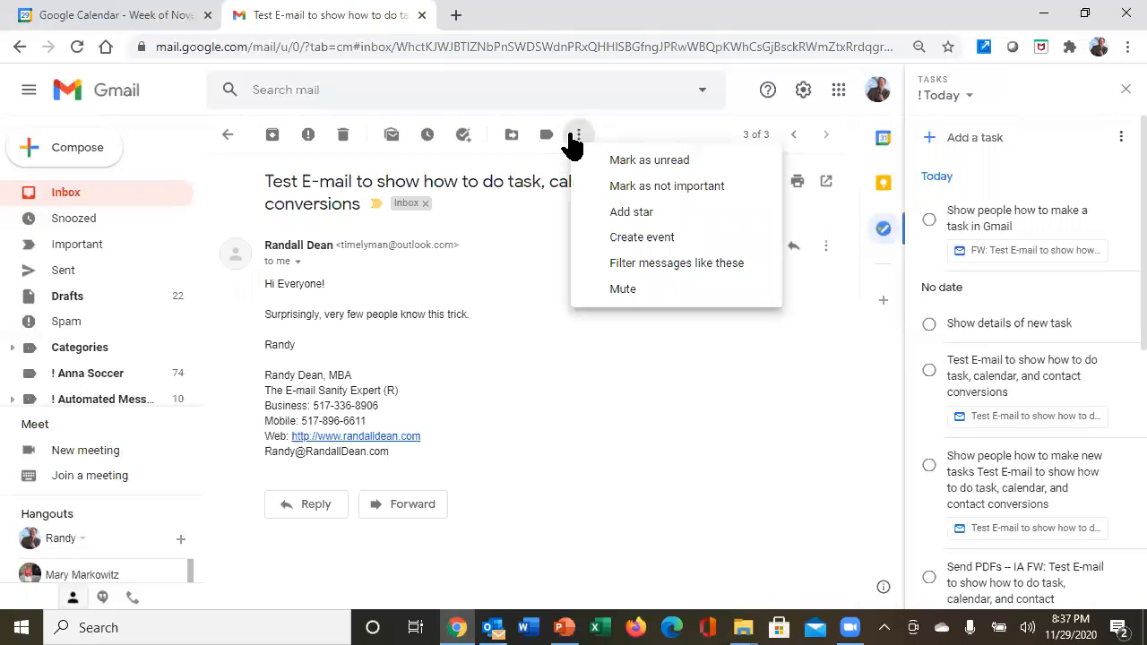
{"action": "left_click", "coordinate": [670, 240]}
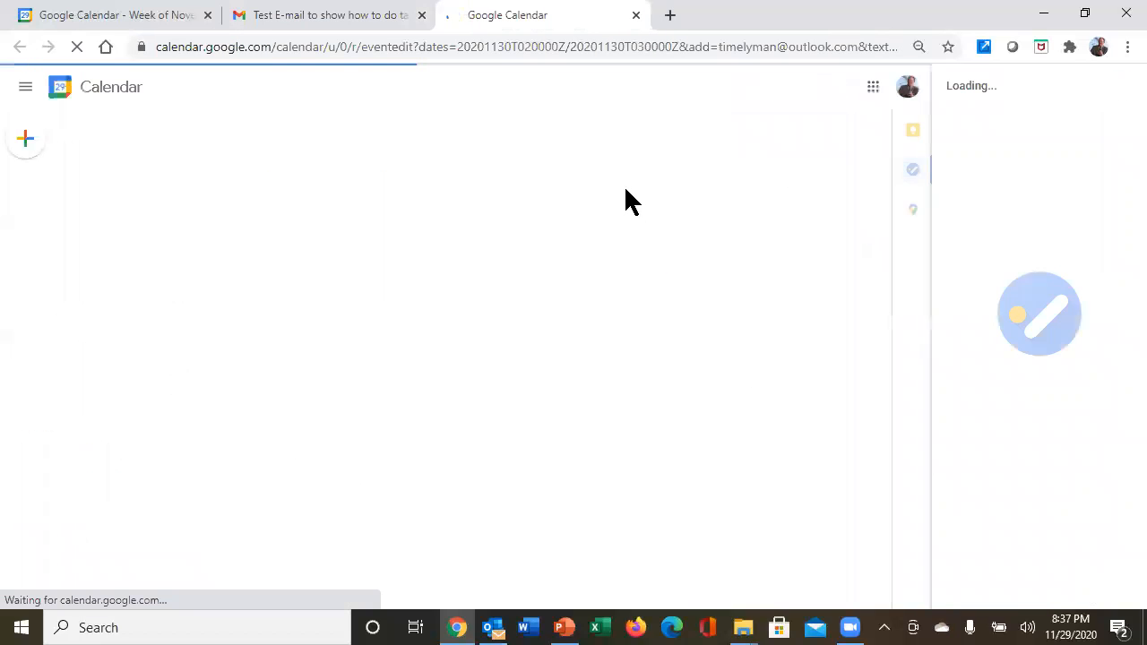
{"action": "left_click", "coordinate": [367, 27]}
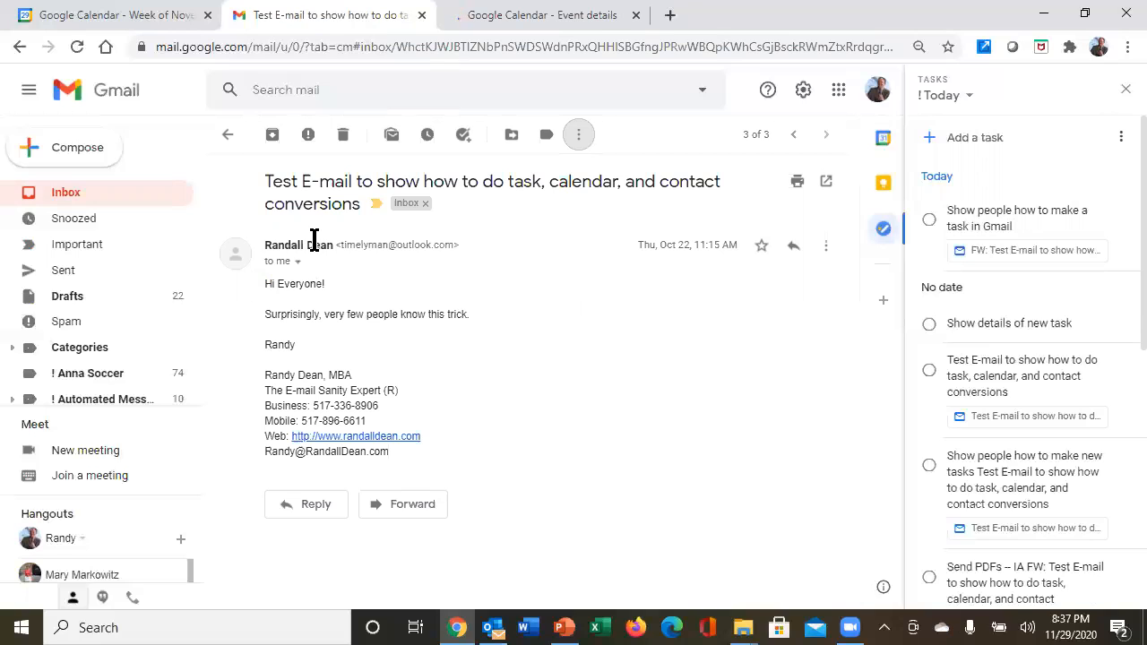
{"action": "mouse_move", "coordinate": [314, 243]}
{"action": "left_click", "coordinate": [229, 139]}
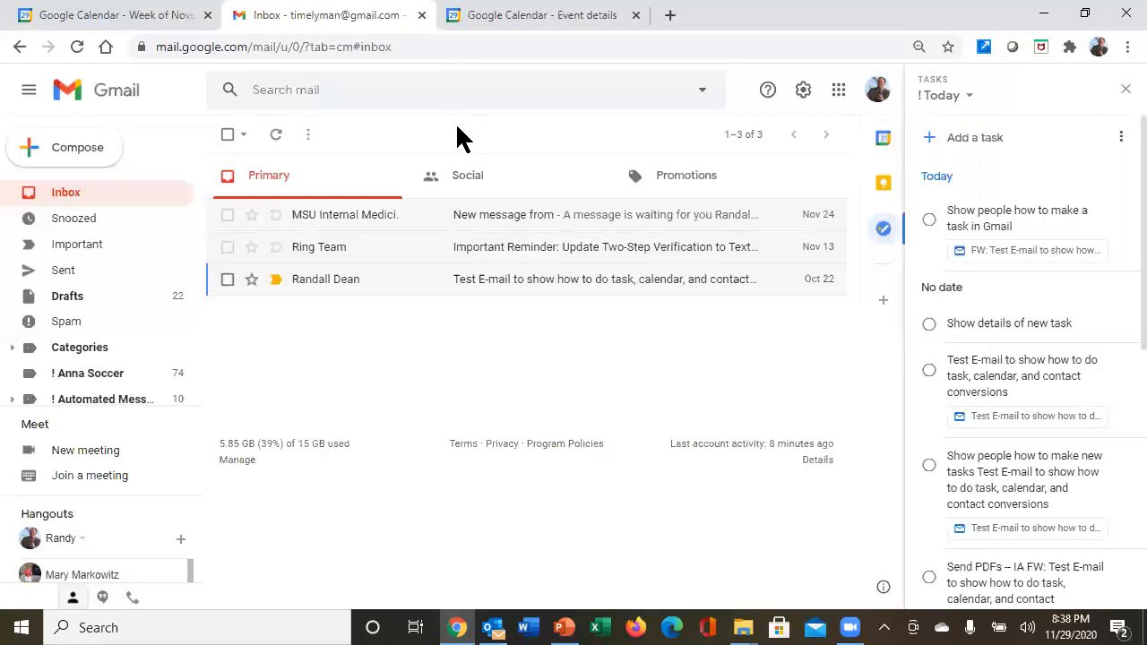
Step: Switch to the Google Calendar week view and add a ! Today task titled "Get handouts for webinar -- SECC"
{"action": "left_click", "coordinate": [133, 22]}
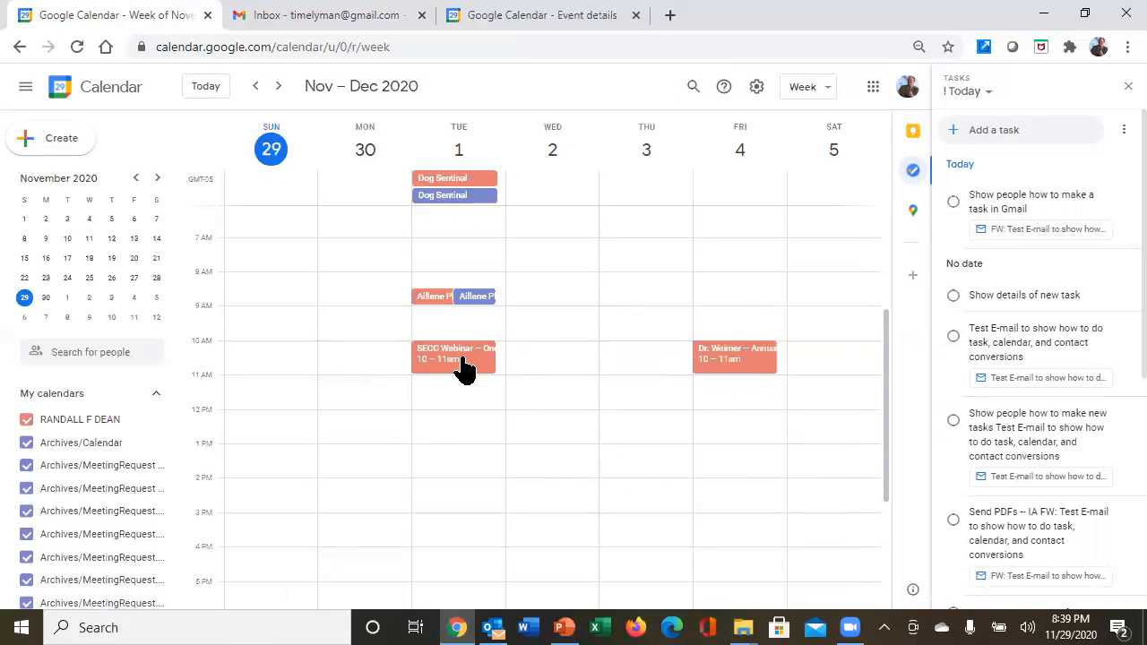
{"action": "left_click", "coordinate": [993, 133]}
{"action": "type", "text": "Get handouts for webinar -- SECC"}
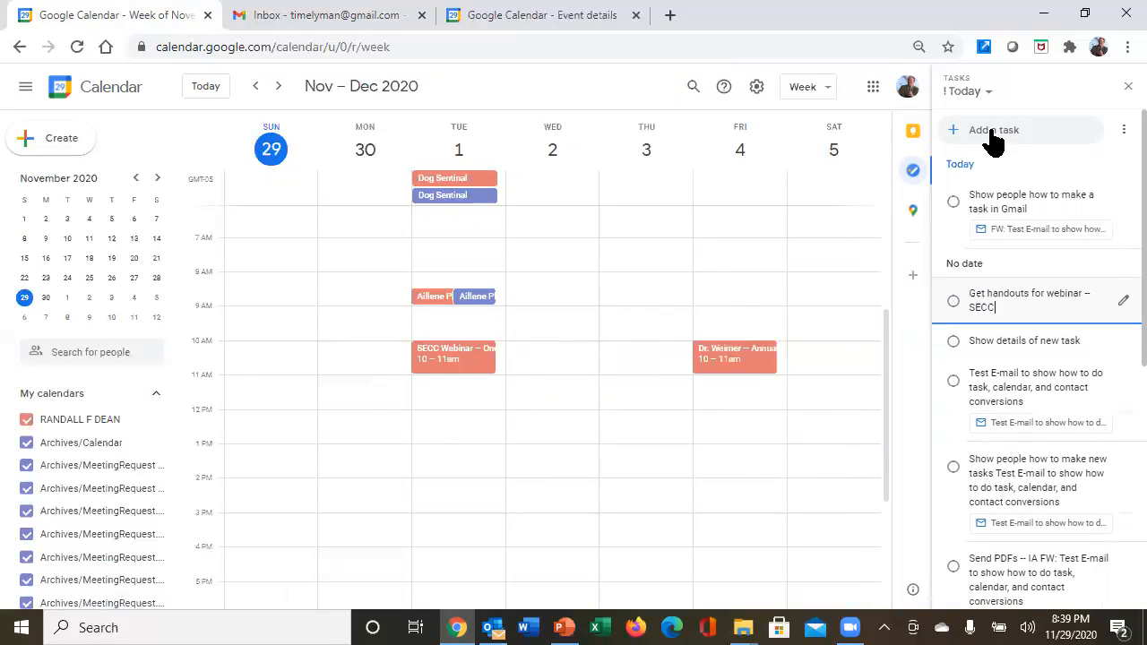
Step: Set the webinar handouts task's date to Mon, Nov 30 and return to the ! Today list
{"action": "left_click", "coordinate": [1122, 305]}
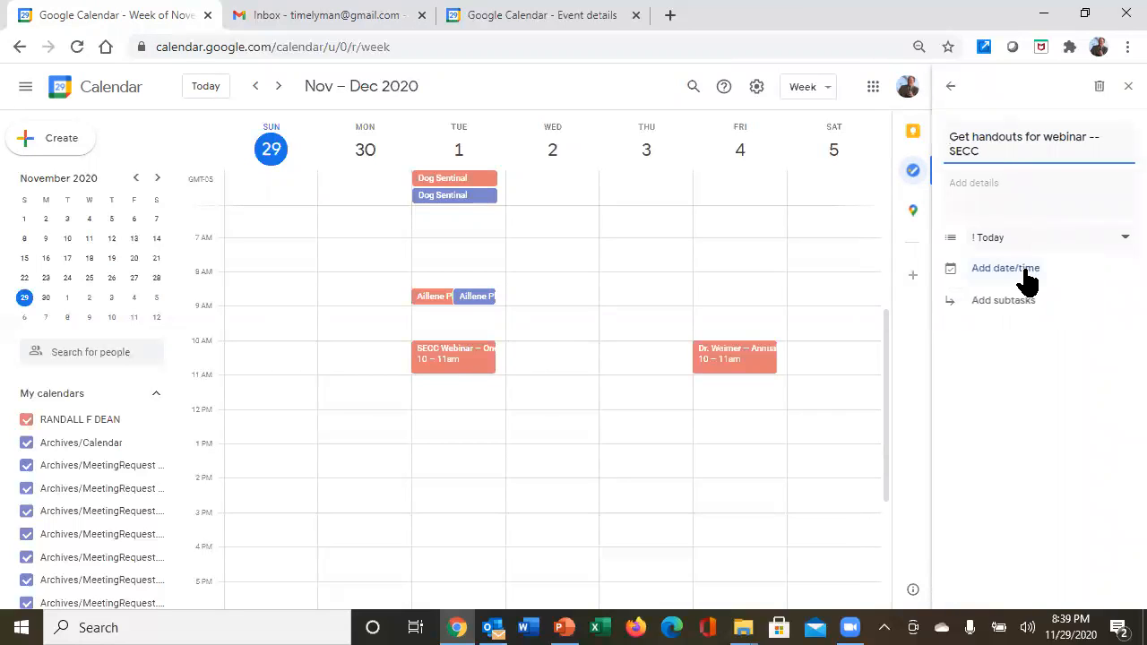
{"action": "left_click", "coordinate": [1026, 269]}
{"action": "left_click", "coordinate": [985, 278]}
{"action": "left_click", "coordinate": [1112, 411]}
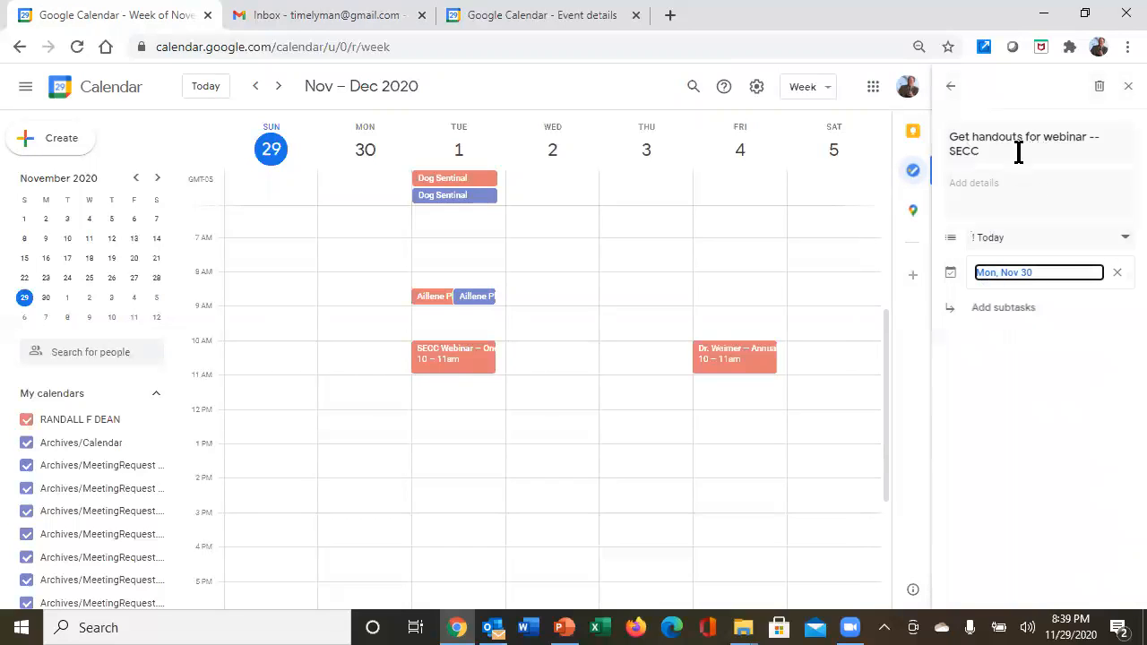
{"action": "left_click", "coordinate": [950, 87]}
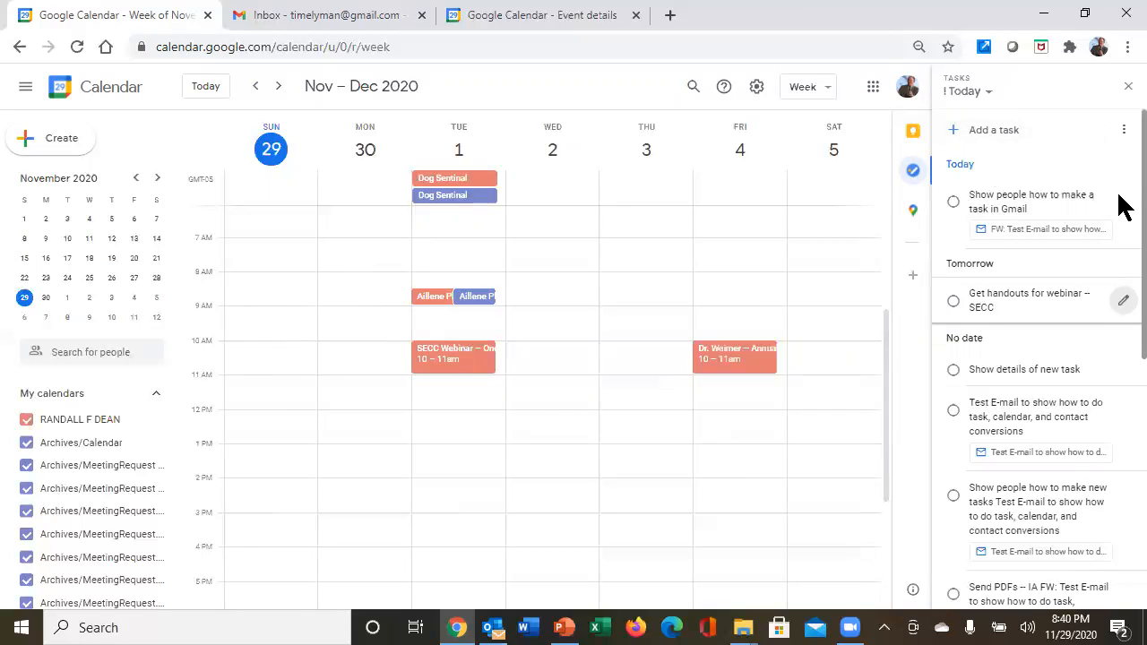
Step: Move the "Send PDFs -- CLAS" task from the ! Today list to the @ tomorrow list and return to ! Today
{"action": "scroll", "coordinate": [1120, 215], "scroll_direction": "down", "scroll_amount": 3}
{"action": "scroll", "coordinate": [1125, 309], "scroll_direction": "down", "scroll_amount": 5}
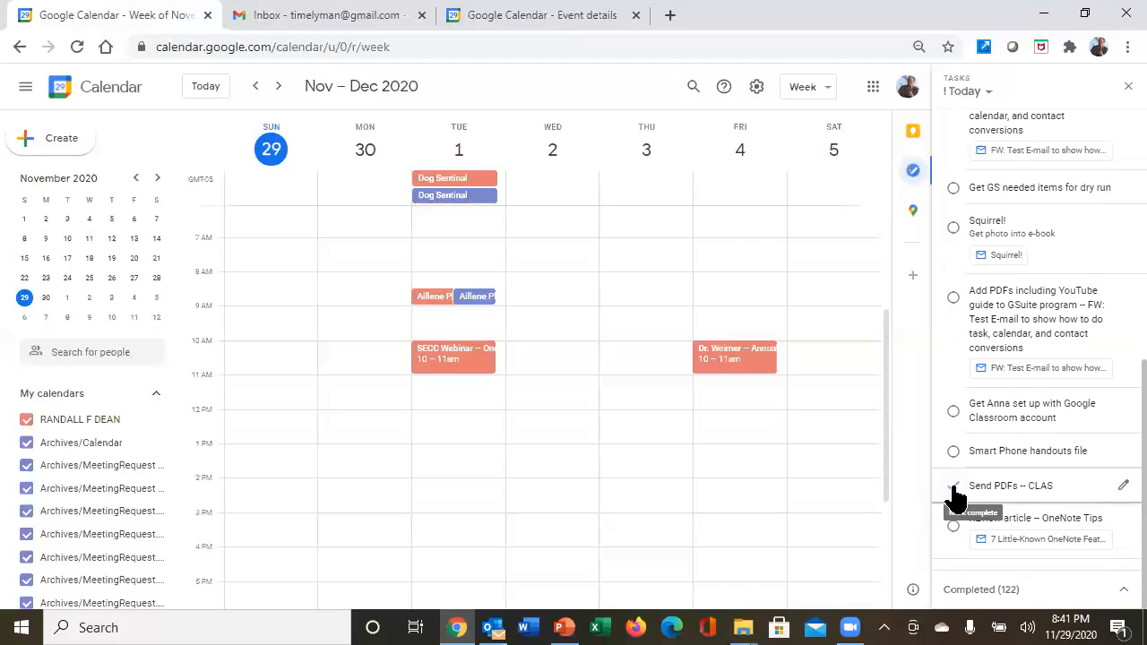
{"action": "left_click", "coordinate": [1120, 486]}
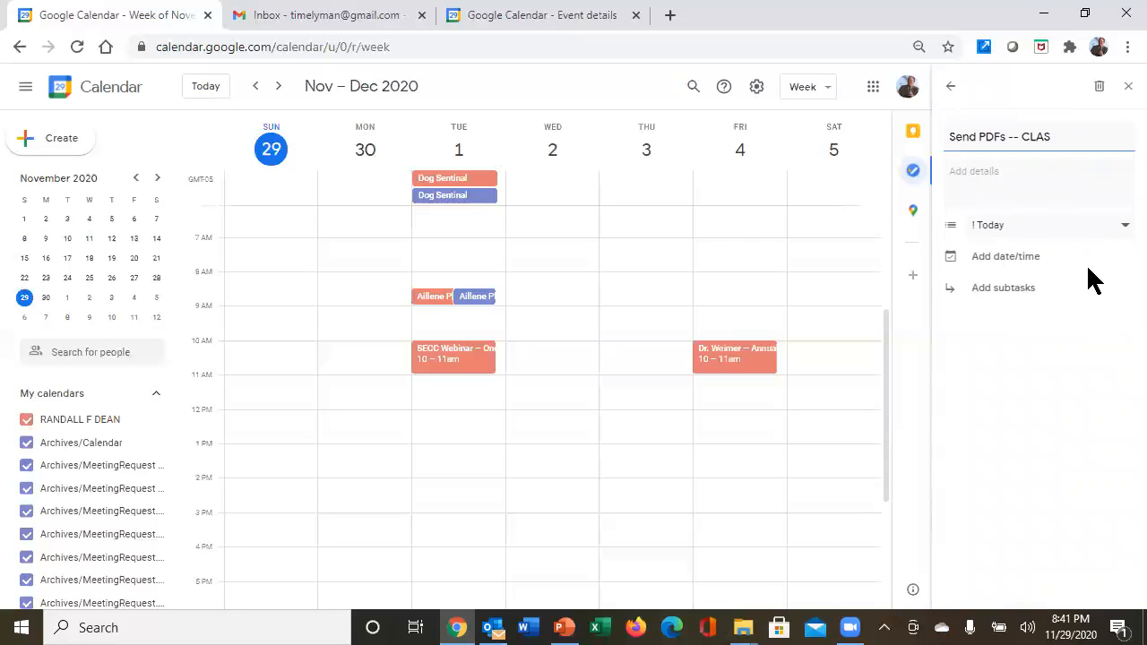
{"action": "left_click", "coordinate": [1115, 229]}
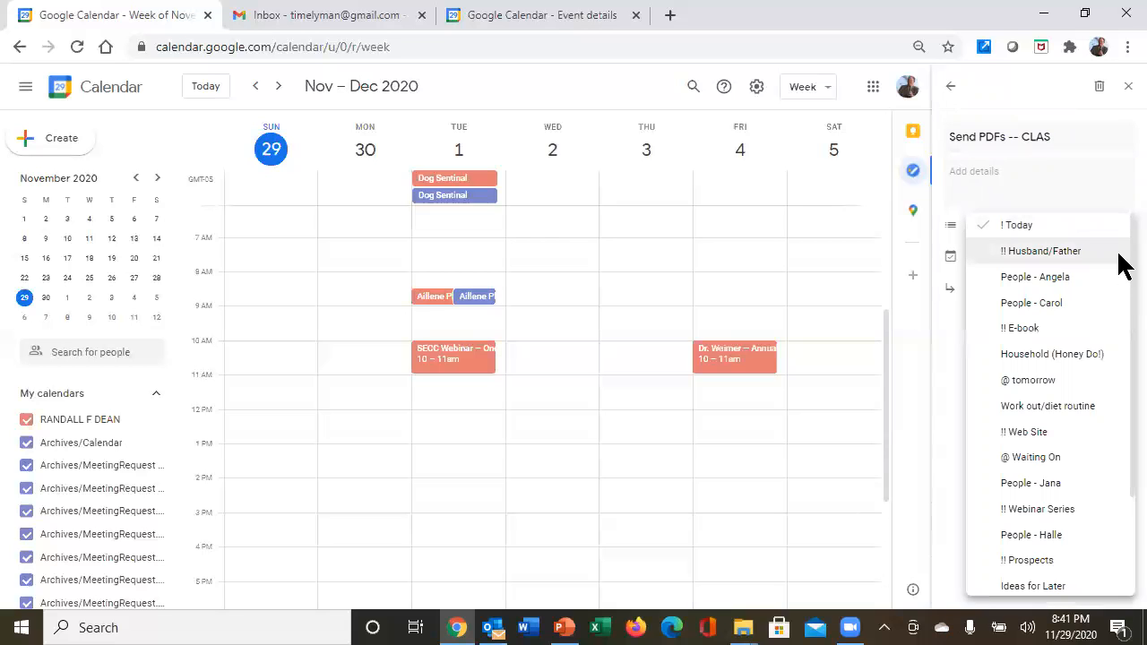
{"action": "scroll", "coordinate": [1127, 305], "scroll_direction": "down", "scroll_amount": 2}
{"action": "mouse_move", "coordinate": [1127, 326]}
{"action": "left_mouse_down"}
{"action": "mouse_move", "coordinate": [1127, 367]}
{"action": "mouse_move", "coordinate": [1120, 346]}
{"action": "left_mouse_up"}
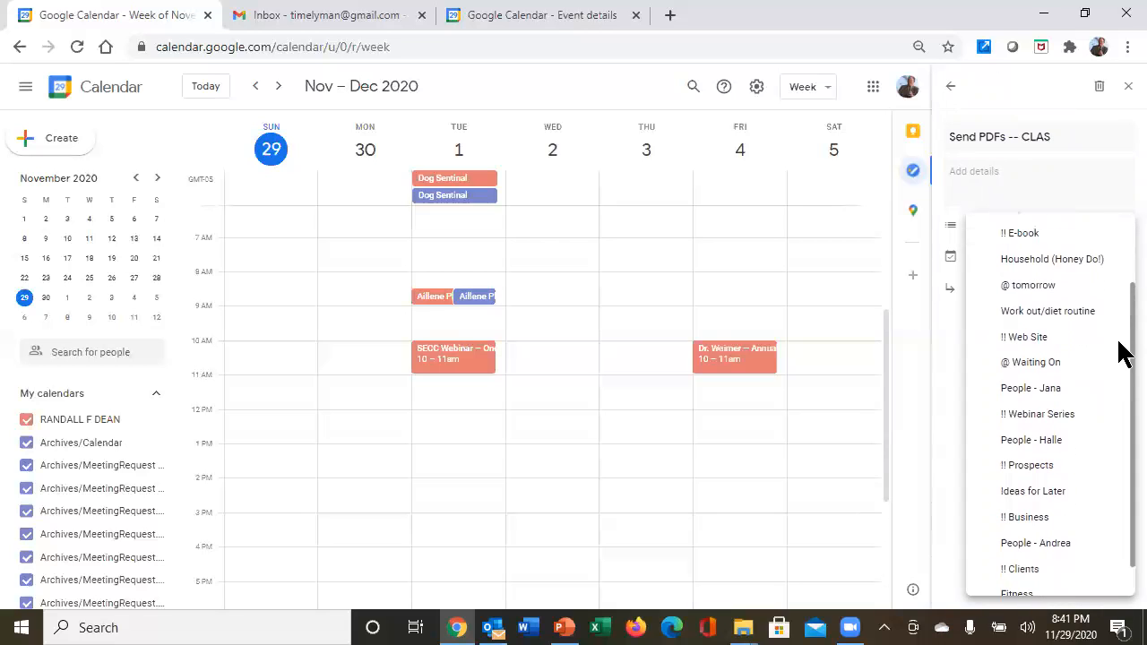
{"action": "left_click", "coordinate": [1029, 287]}
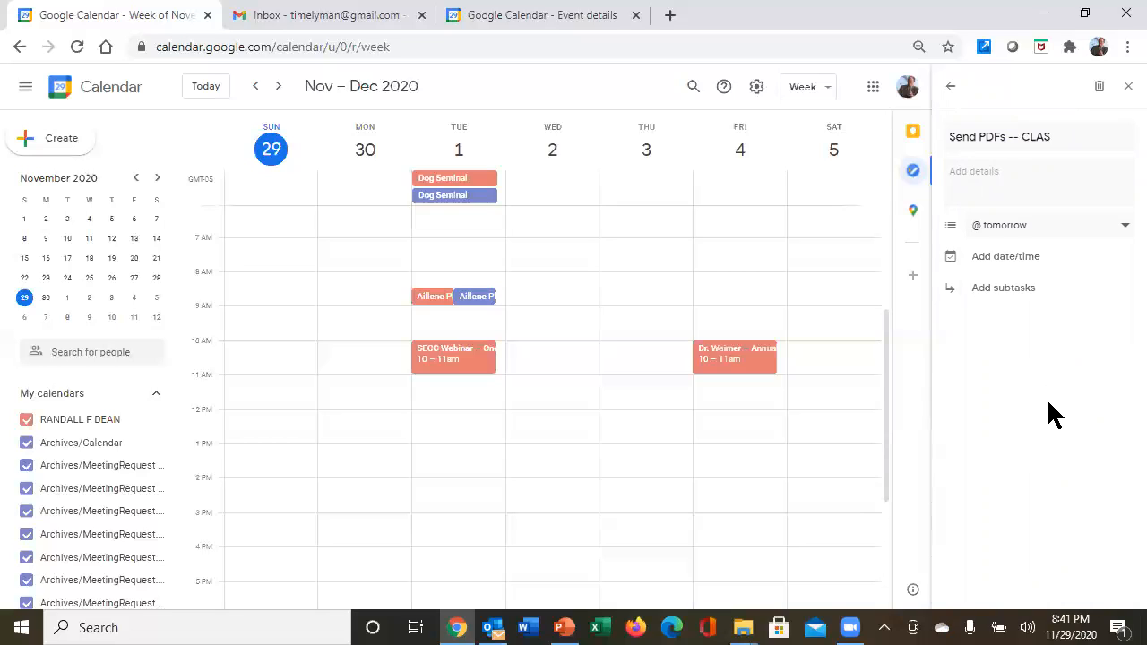
{"action": "left_click", "coordinate": [953, 90]}
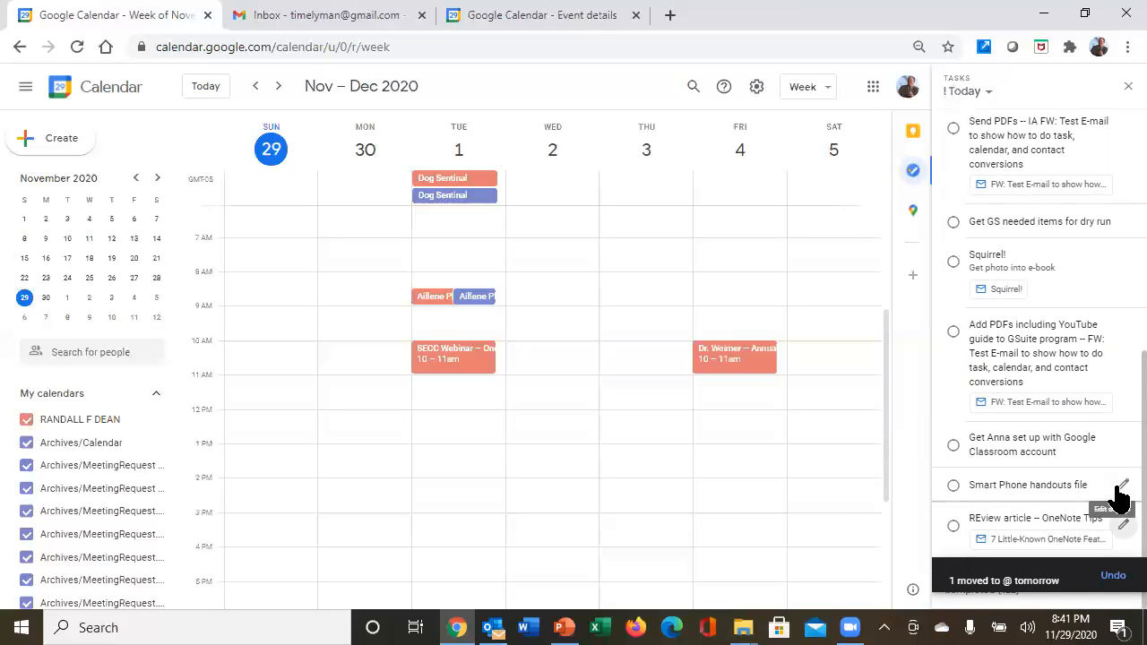
Step: Move the "Smart Phone handouts file" task to the !! Webinar Series list and return to ! Today
{"action": "left_click", "coordinate": [1121, 489]}
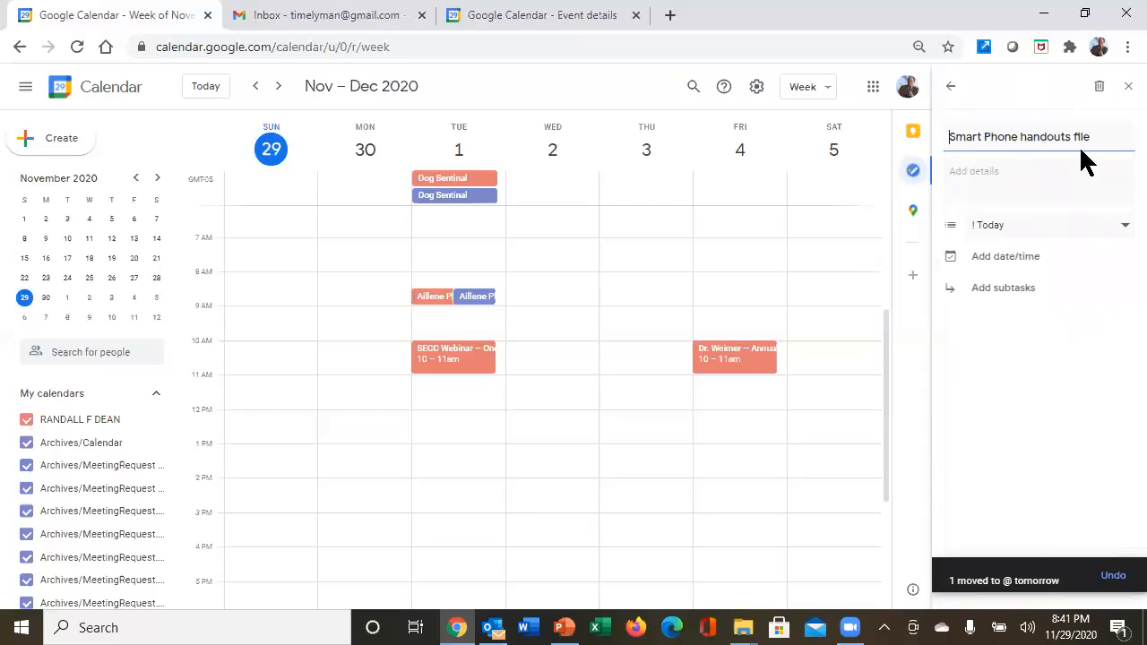
{"action": "left_click", "coordinate": [1075, 227]}
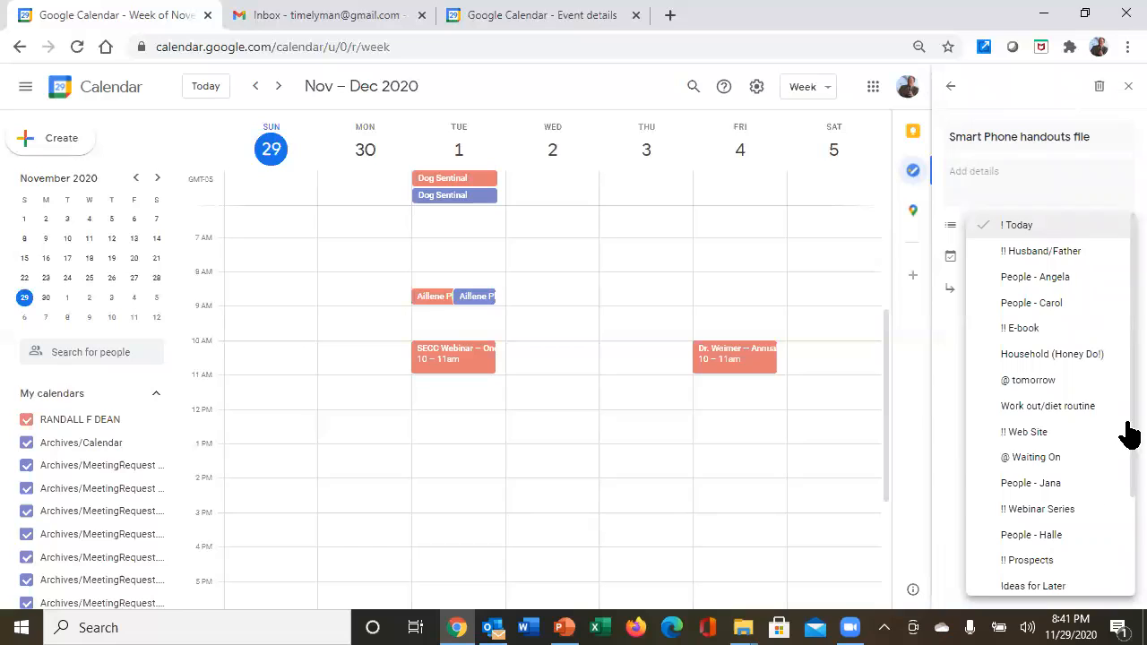
{"action": "left_click", "coordinate": [1057, 510]}
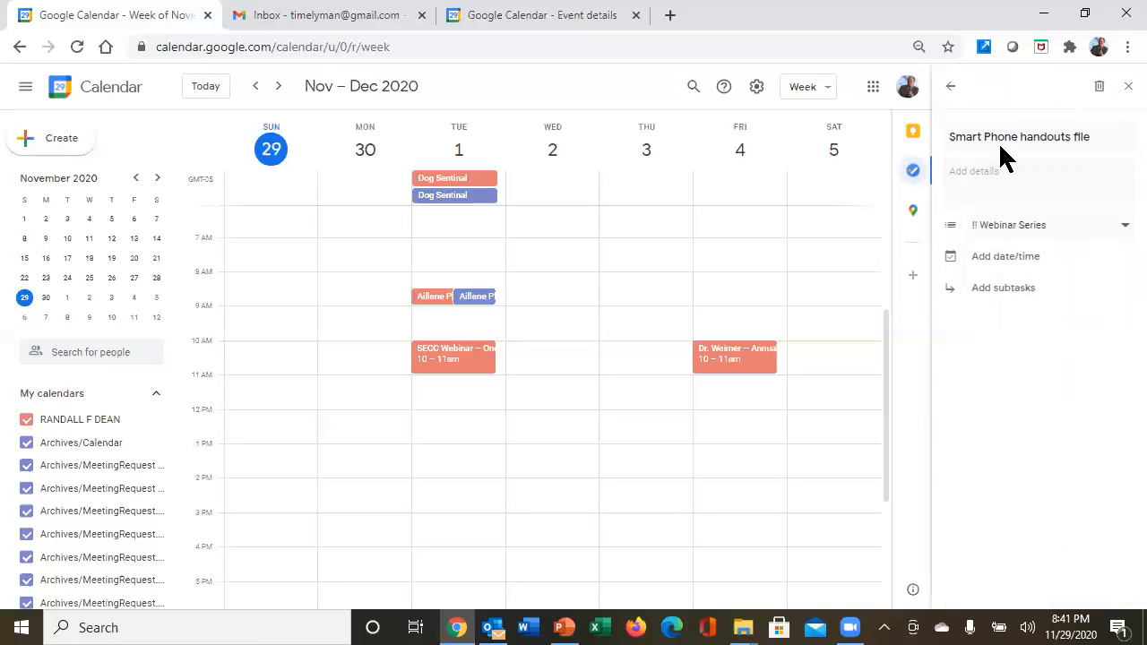
{"action": "left_click", "coordinate": [950, 89]}
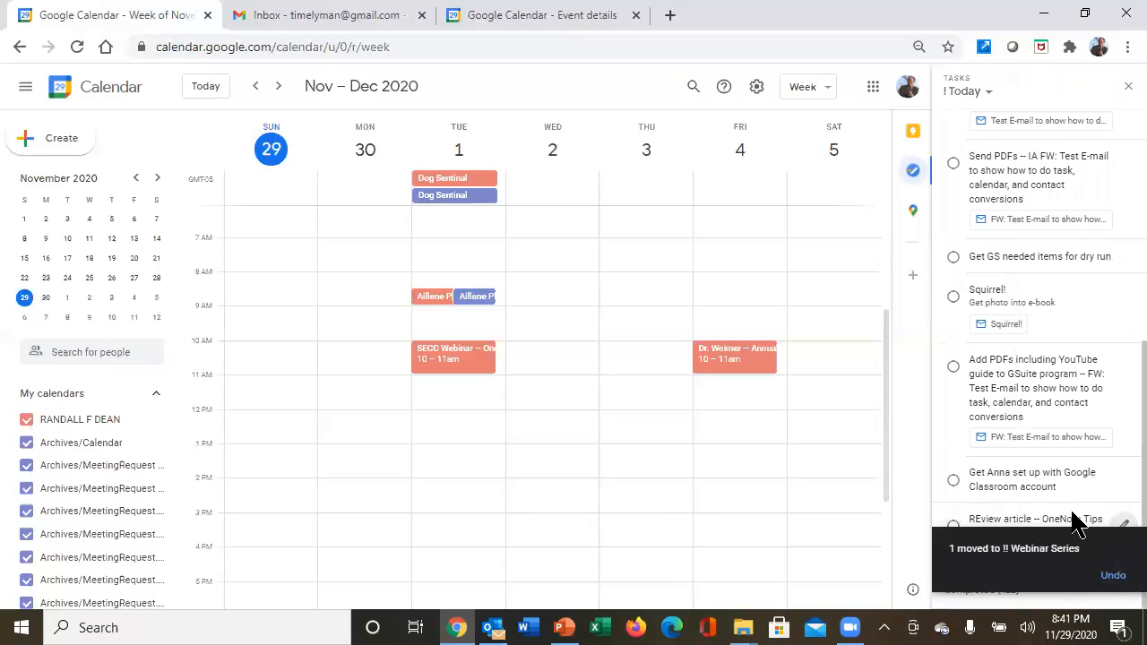
Step: Move the "REview article -- OneNote Tips" task to the !! E-book list and return to ! Today
{"action": "left_click", "coordinate": [1126, 523]}
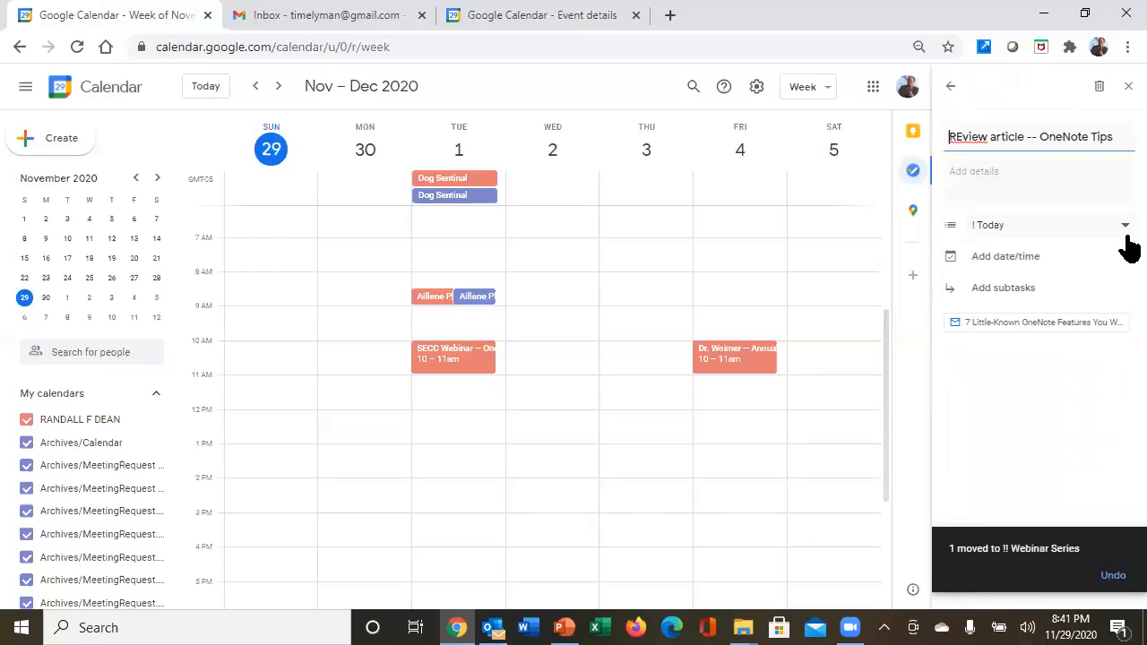
{"action": "left_click", "coordinate": [1127, 229]}
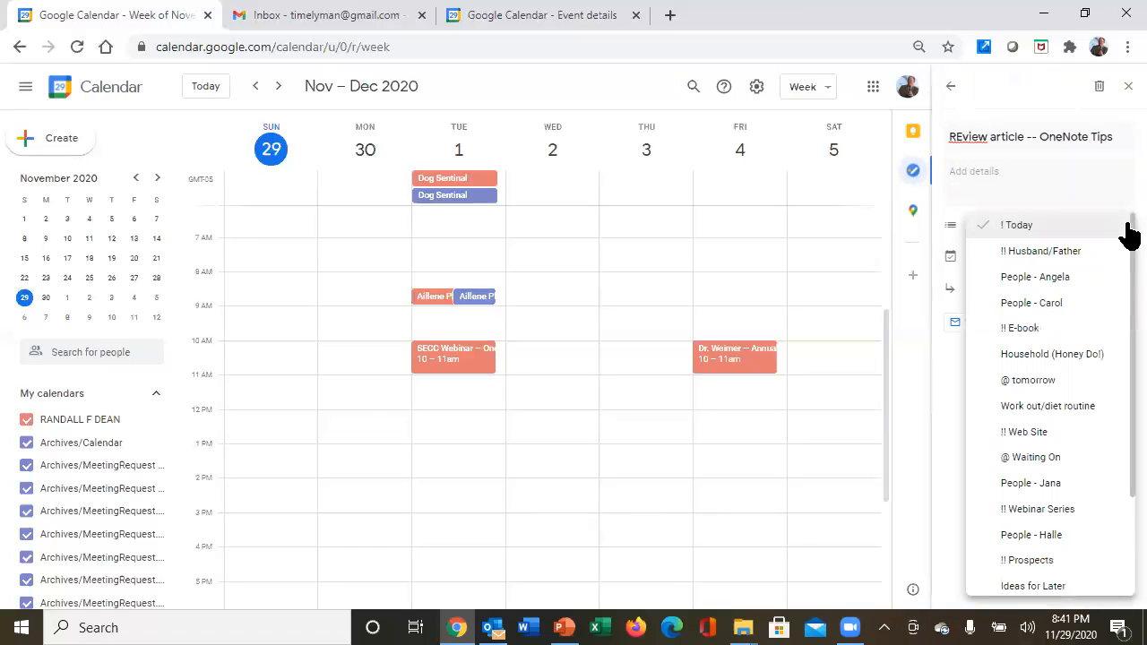
{"action": "left_click", "coordinate": [1029, 330]}
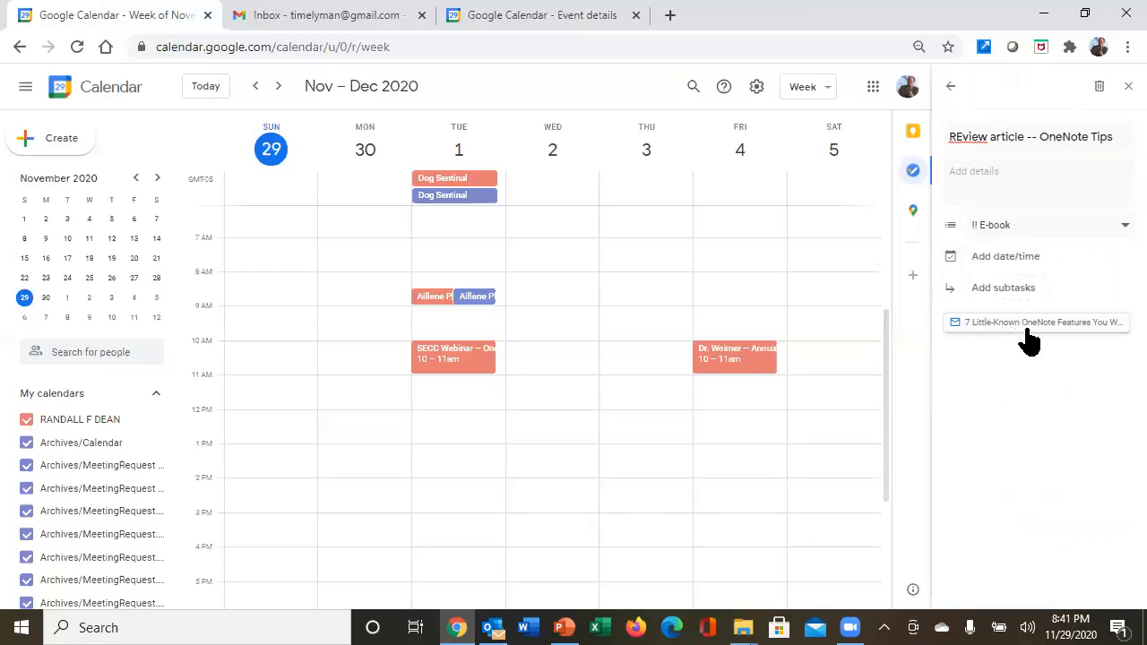
{"action": "left_click", "coordinate": [953, 86]}
Step: Review the remaining ! Today tasks and the available task lists, and view the !! Husband/Father list
{"action": "scroll", "coordinate": [1119, 397], "scroll_direction": "up", "scroll_amount": 1}
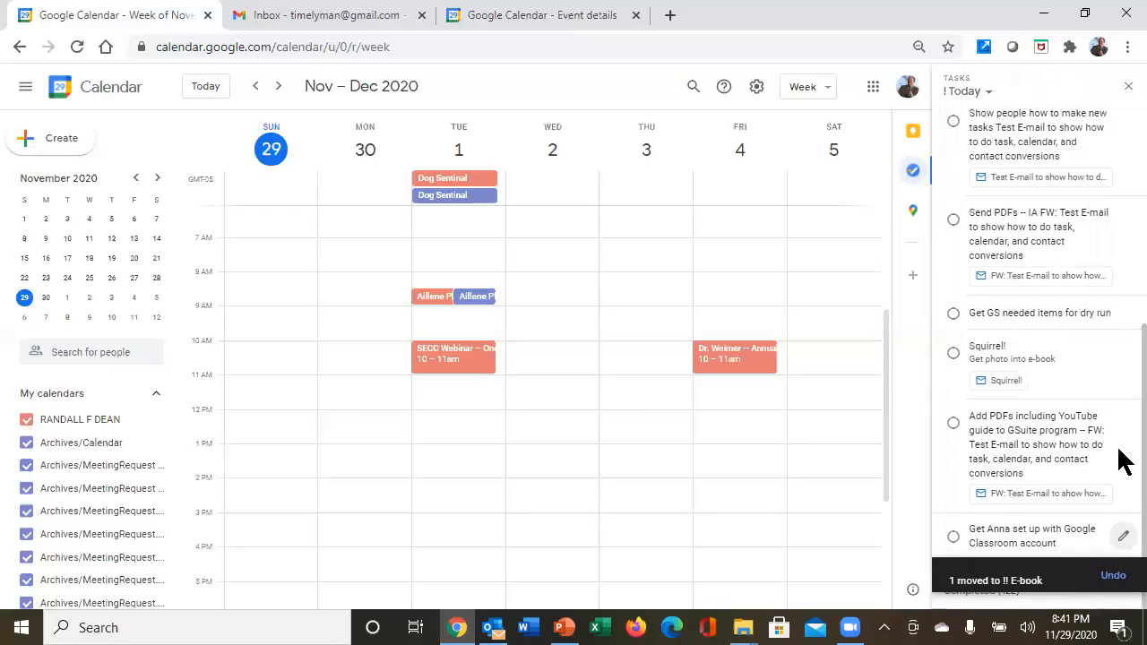
{"action": "scroll", "coordinate": [1125, 315], "scroll_direction": "up", "scroll_amount": 3}
{"action": "scroll", "coordinate": [1124, 315], "scroll_direction": "up", "scroll_amount": 2}
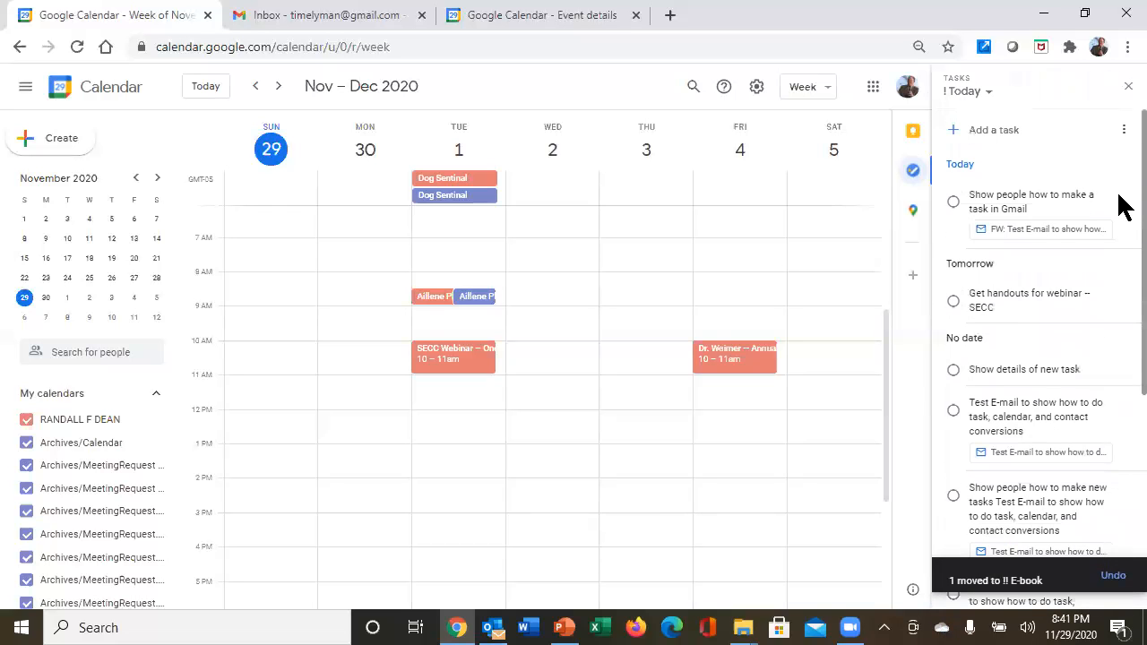
{"action": "scroll", "coordinate": [1120, 363], "scroll_direction": "down", "scroll_amount": 5}
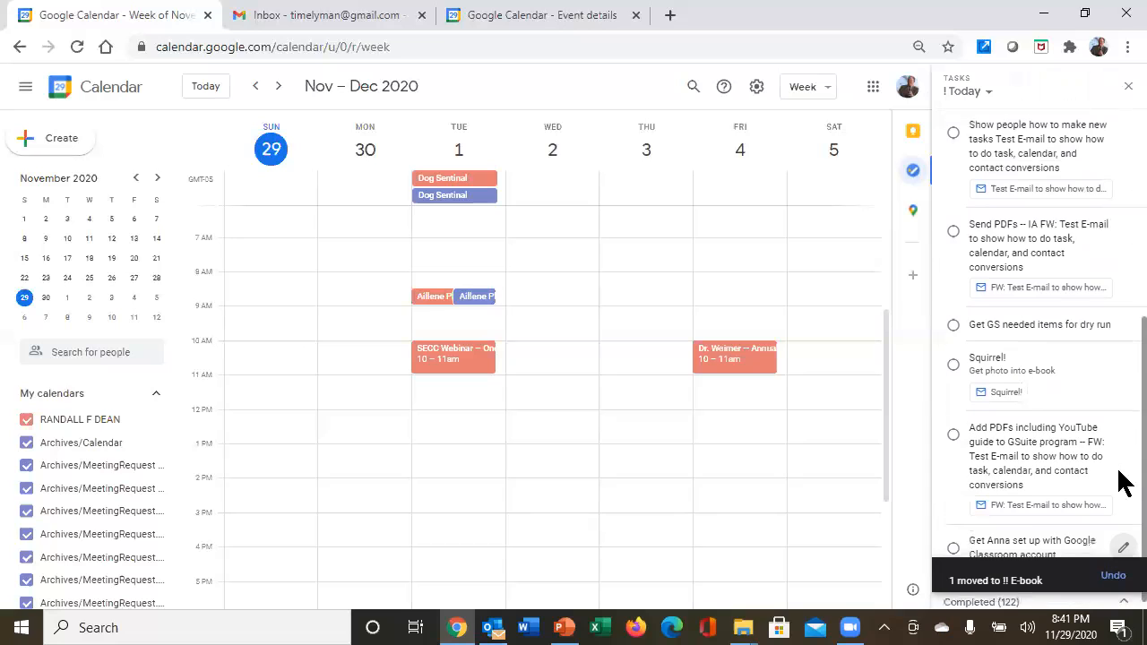
{"action": "scroll", "coordinate": [1120, 359], "scroll_direction": "up", "scroll_amount": 5}
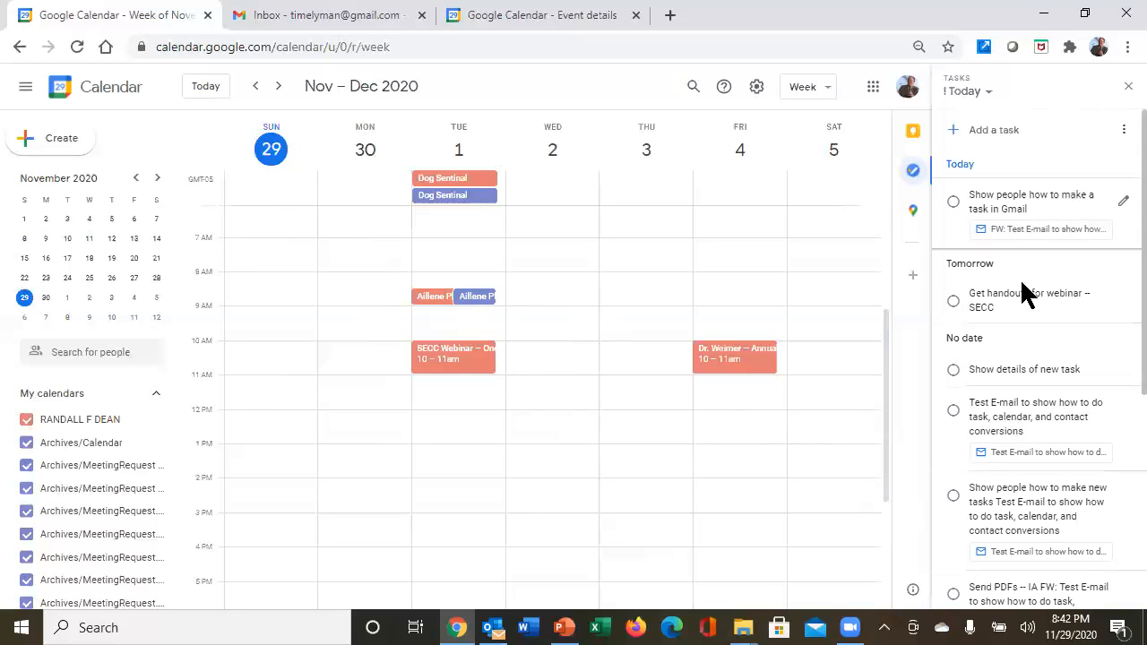
{"action": "scroll", "coordinate": [1120, 394], "scroll_direction": "down", "scroll_amount": 4}
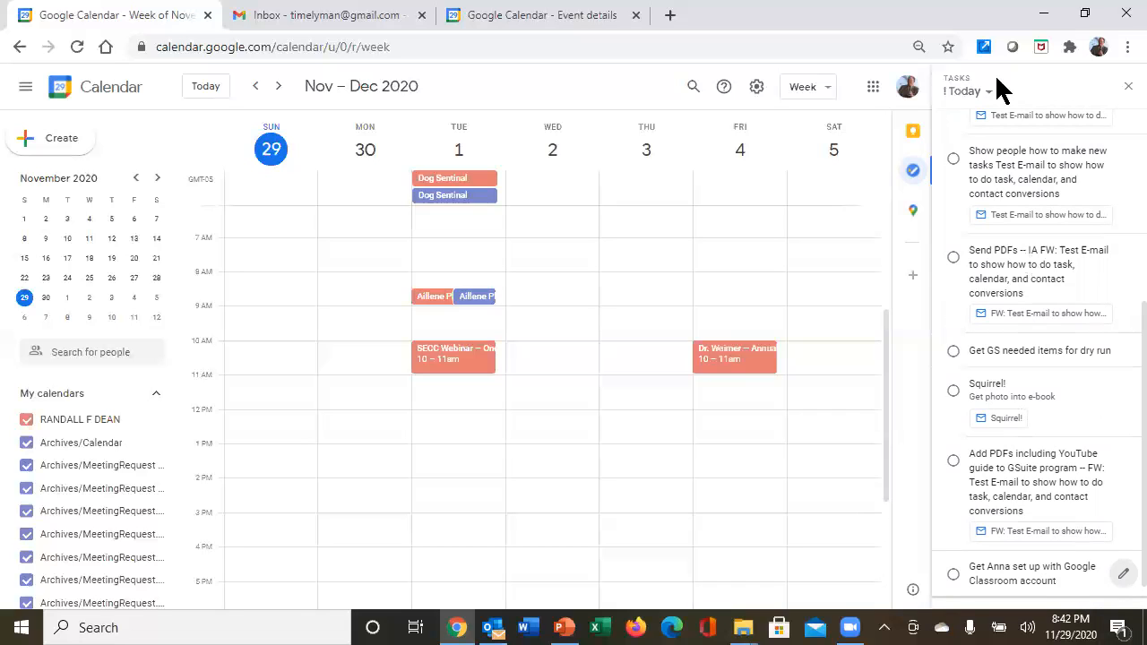
{"action": "left_click", "coordinate": [976, 91]}
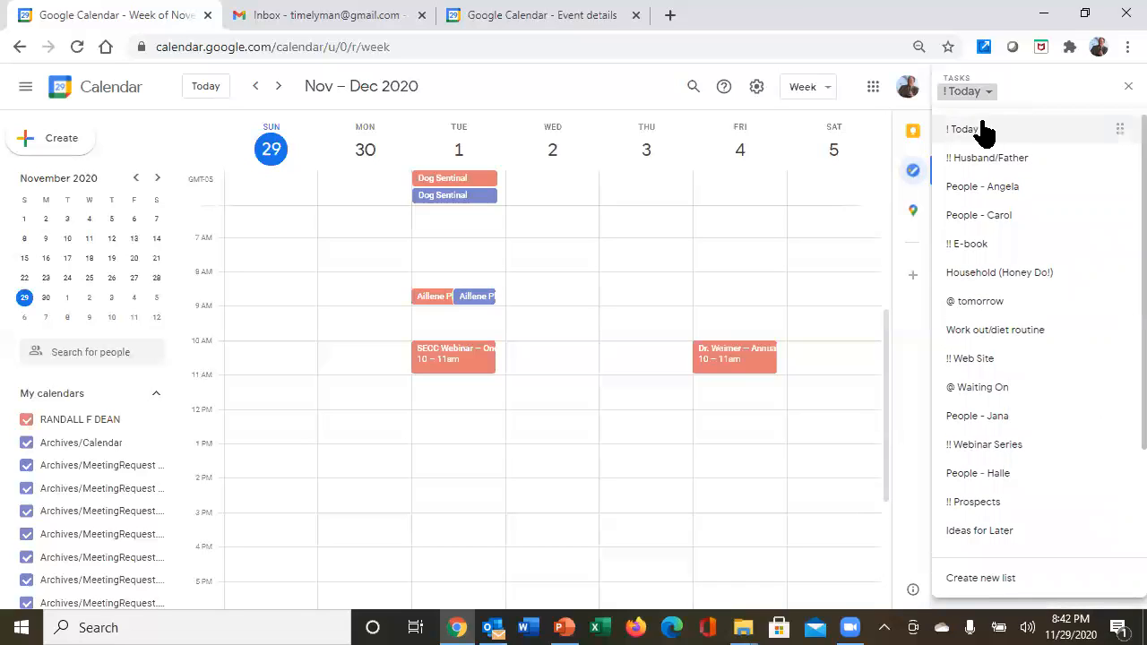
{"action": "scroll", "coordinate": [1024, 548], "scroll_direction": "down", "scroll_amount": 1}
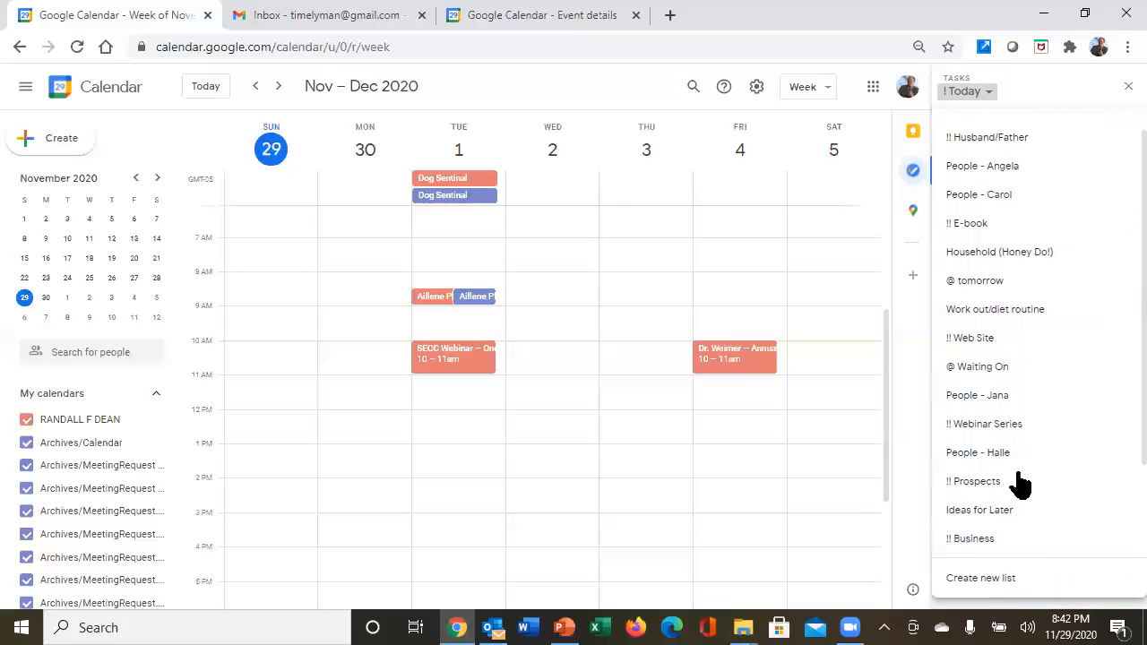
{"action": "scroll", "coordinate": [1014, 481], "scroll_direction": "up", "scroll_amount": 1}
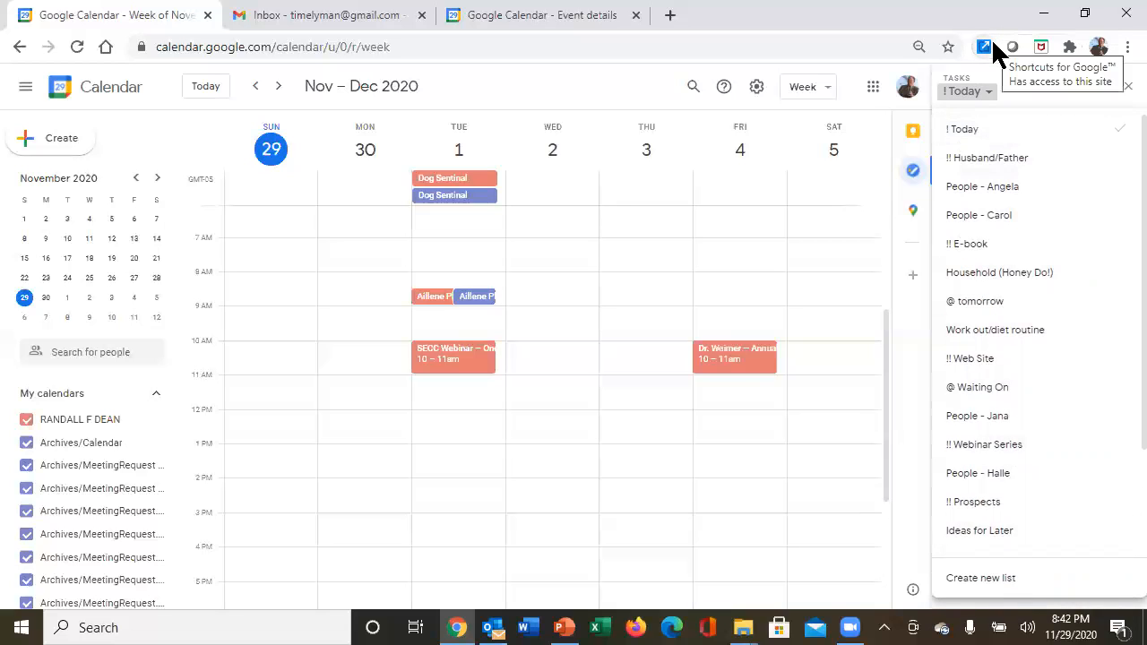
{"action": "left_click", "coordinate": [992, 165]}
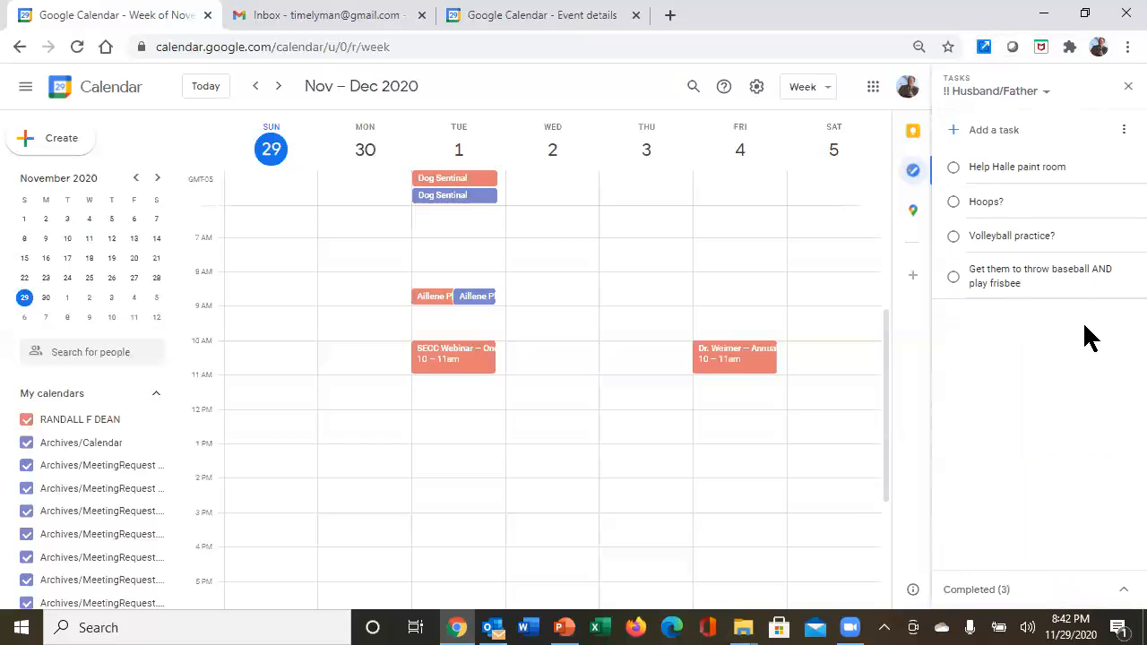
Step: In the !! E-book list, move the "Download full text into Word and begin master edit" task to the ! Today list
{"action": "left_click", "coordinate": [997, 92]}
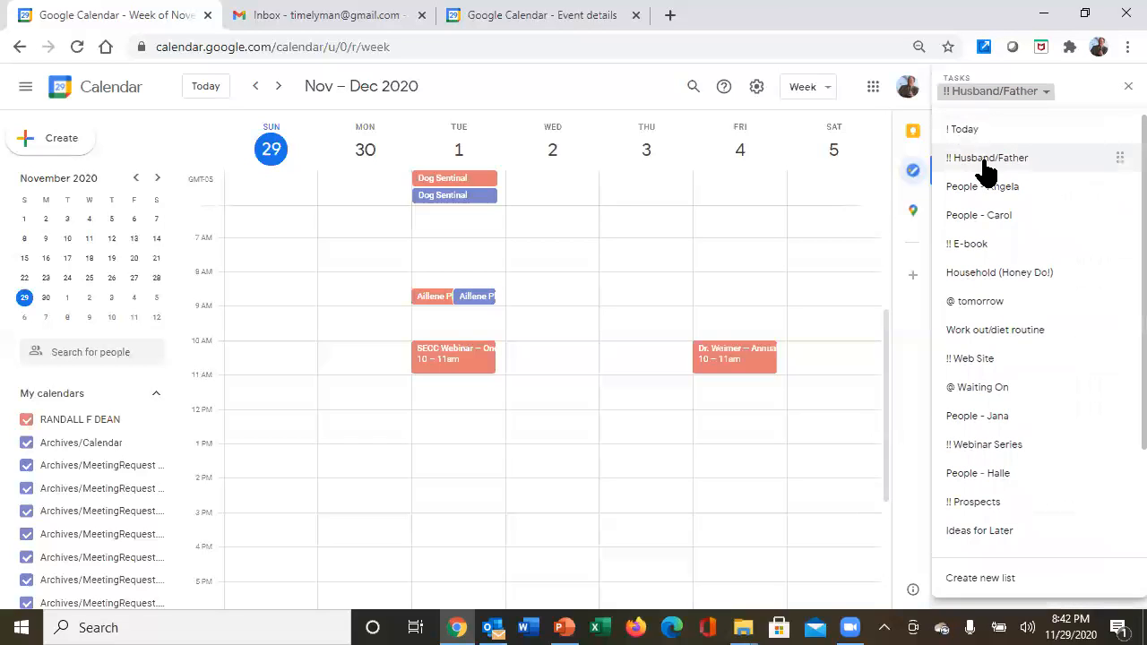
{"action": "left_click", "coordinate": [970, 246]}
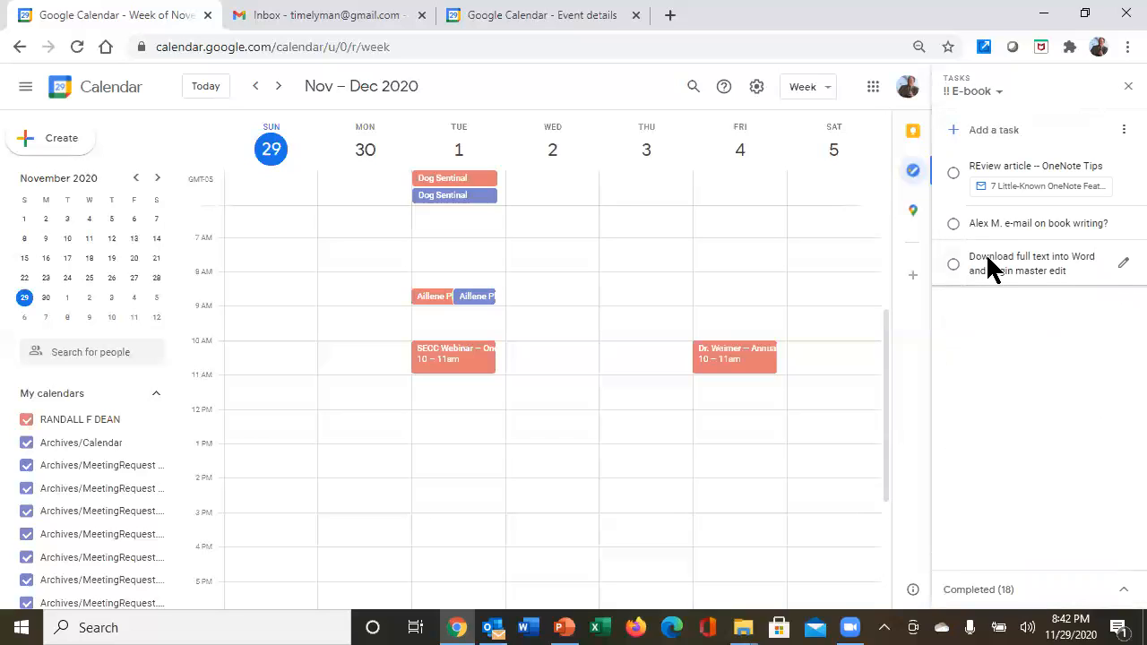
{"action": "left_click", "coordinate": [1126, 267]}
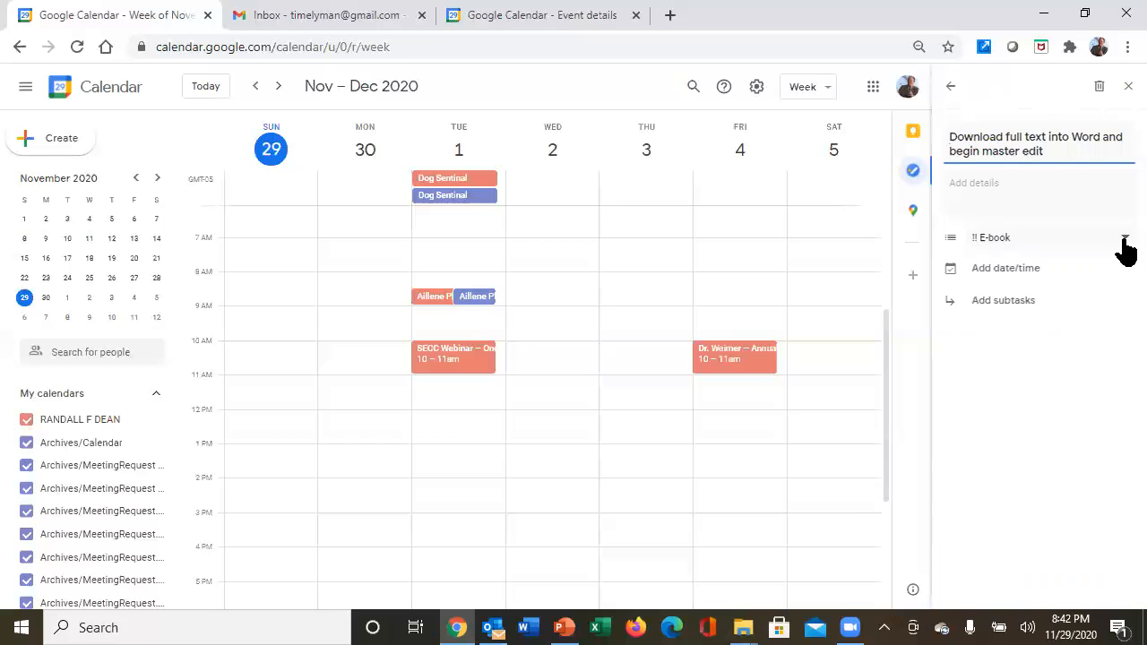
{"action": "left_click", "coordinate": [1121, 244]}
{"action": "left_click", "coordinate": [1026, 243]}
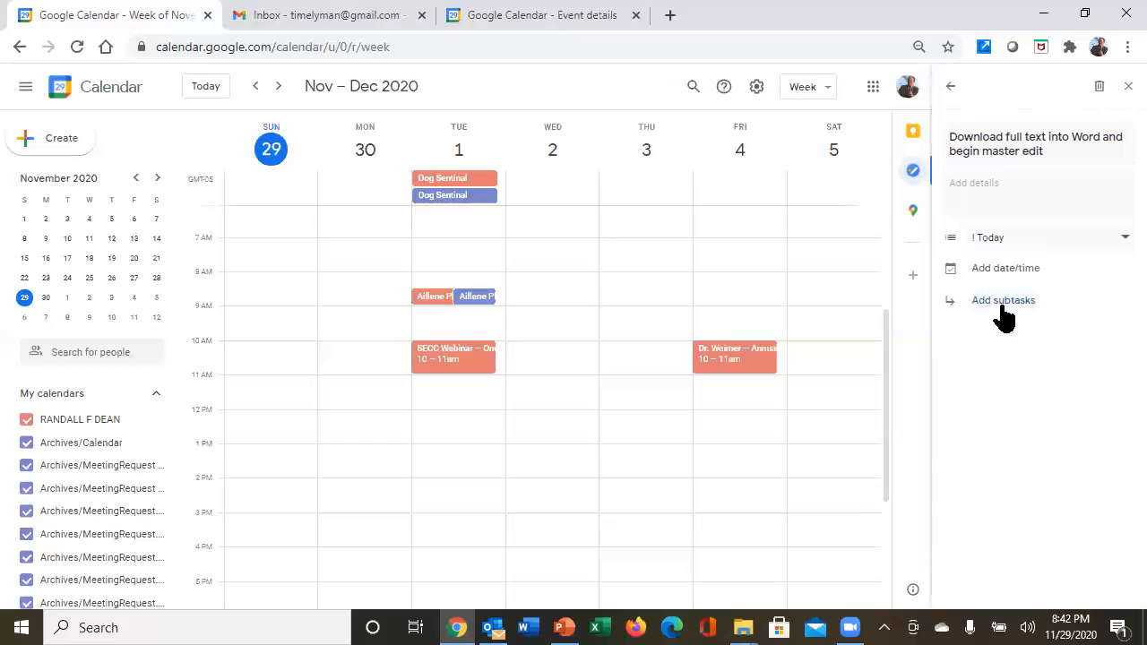
{"action": "left_click", "coordinate": [950, 87]}
Step: In the ! Today list, set the "Download full text into Word and begin master edit" task's date to Sun, Nov 29
{"action": "left_click", "coordinate": [986, 91]}
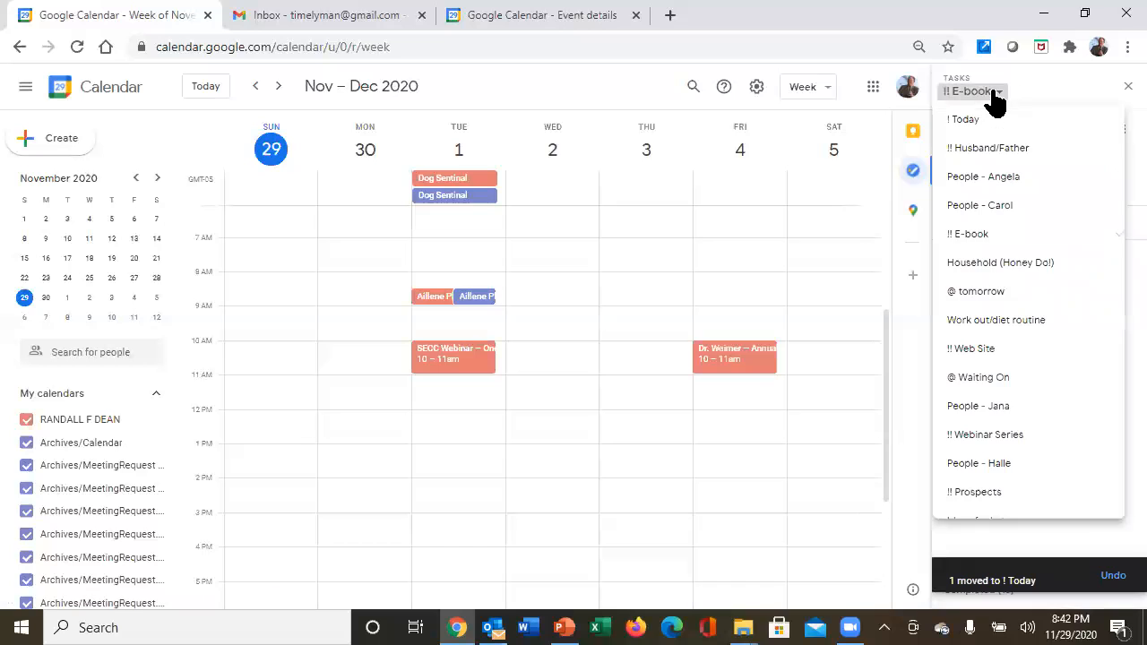
{"action": "left_click", "coordinate": [980, 131]}
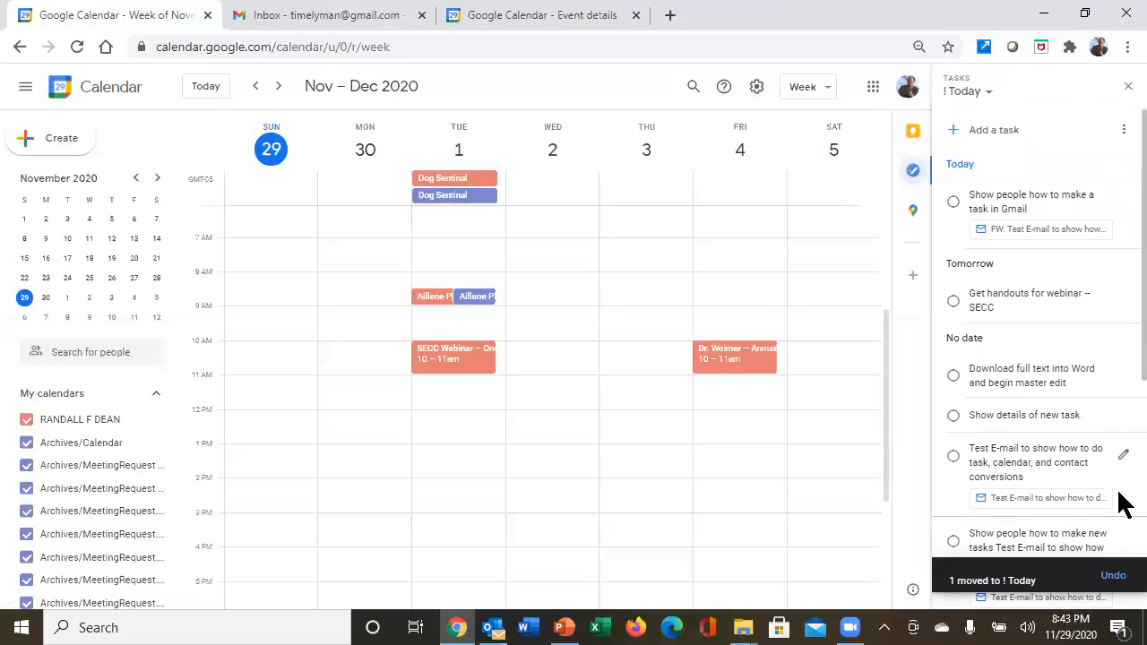
{"action": "left_click", "coordinate": [1124, 378]}
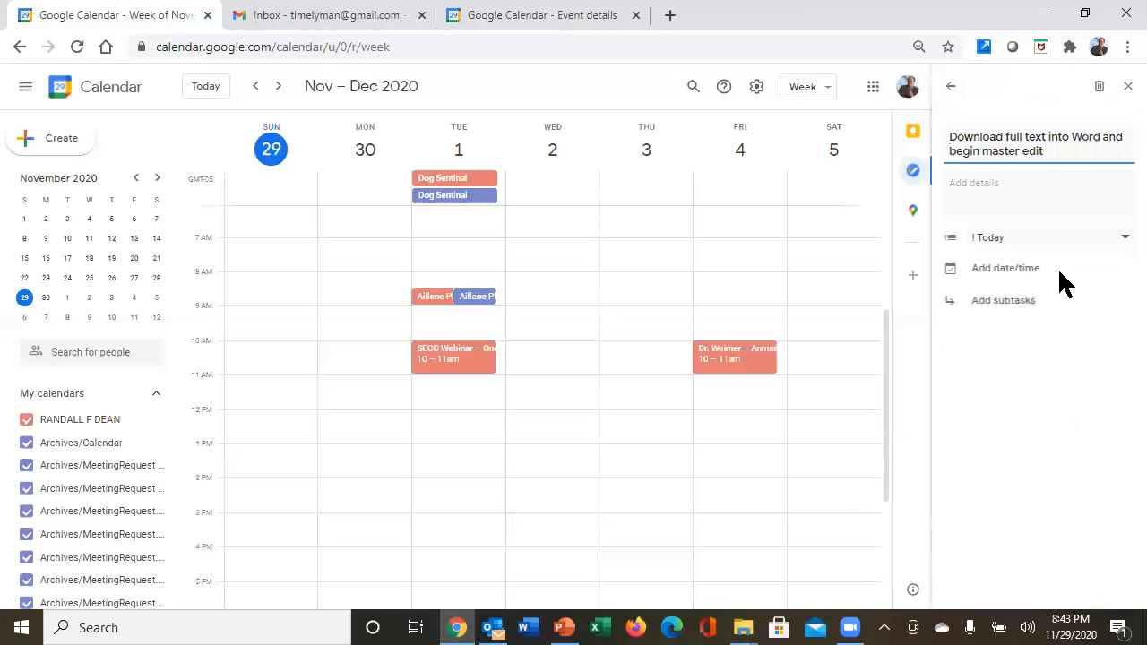
{"action": "left_click", "coordinate": [1025, 272]}
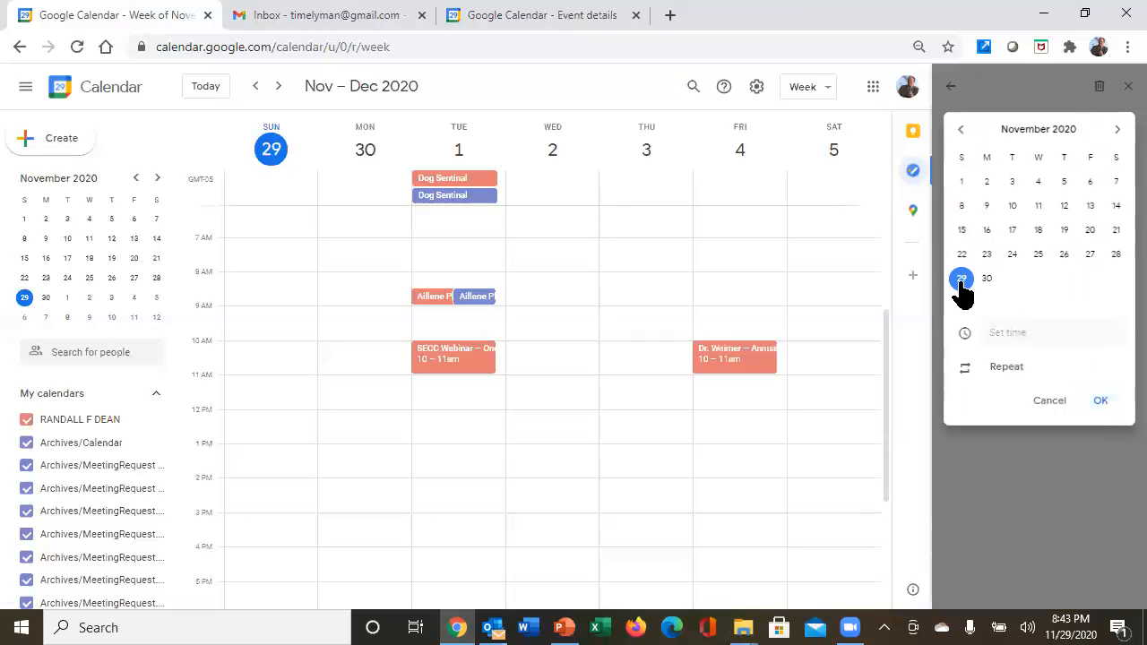
{"action": "left_click", "coordinate": [1094, 388]}
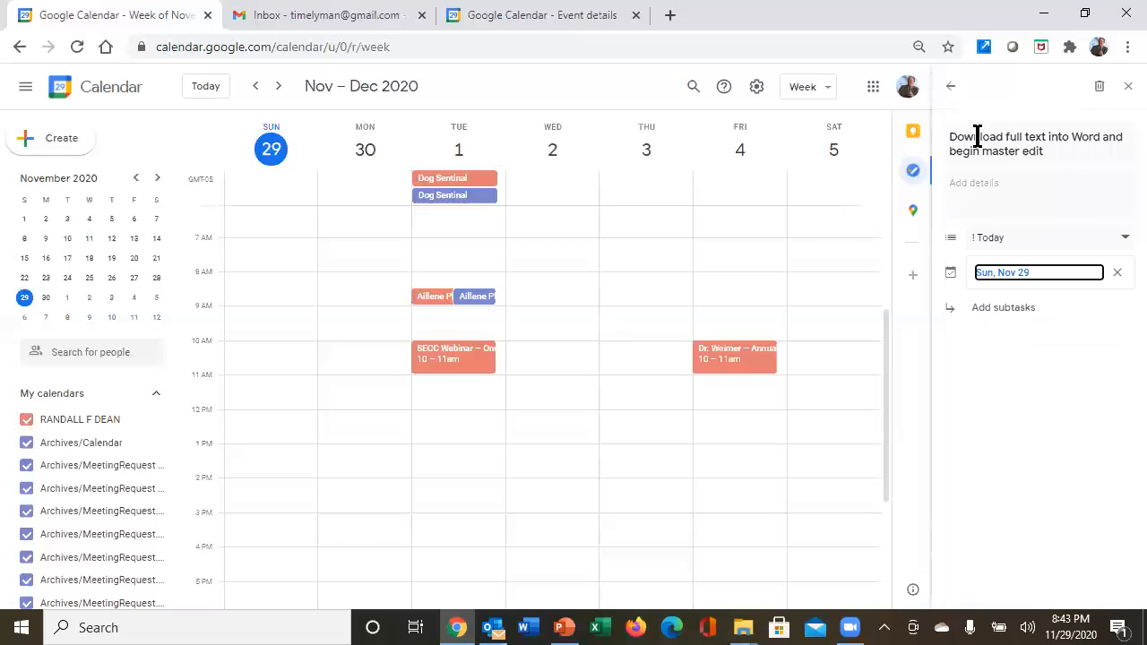
{"action": "left_click", "coordinate": [951, 87]}
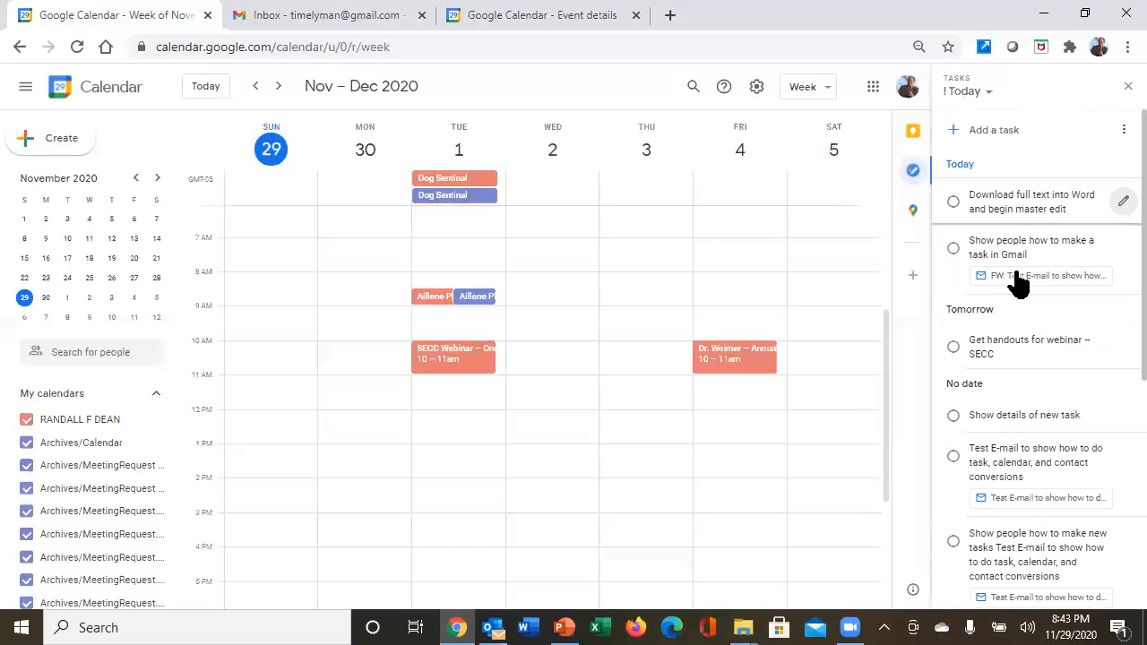
Step: Look through the available task lists and view the Household (Honey Do!) list
{"action": "left_click", "coordinate": [972, 91]}
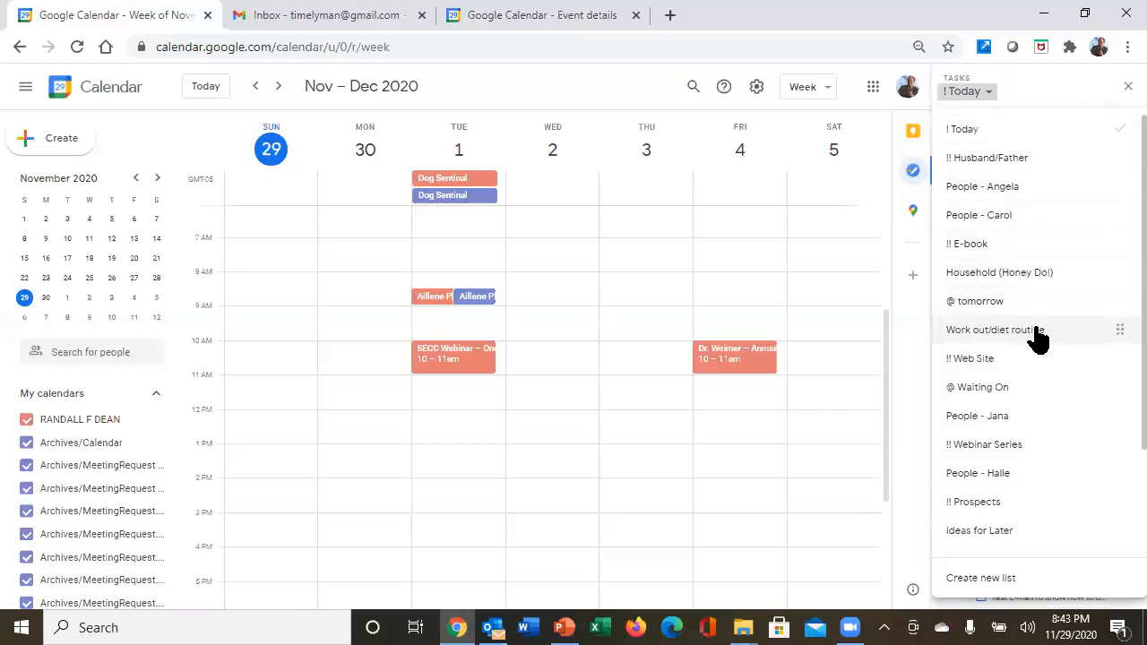
{"action": "scroll", "coordinate": [1004, 537], "scroll_direction": "down", "scroll_amount": 1}
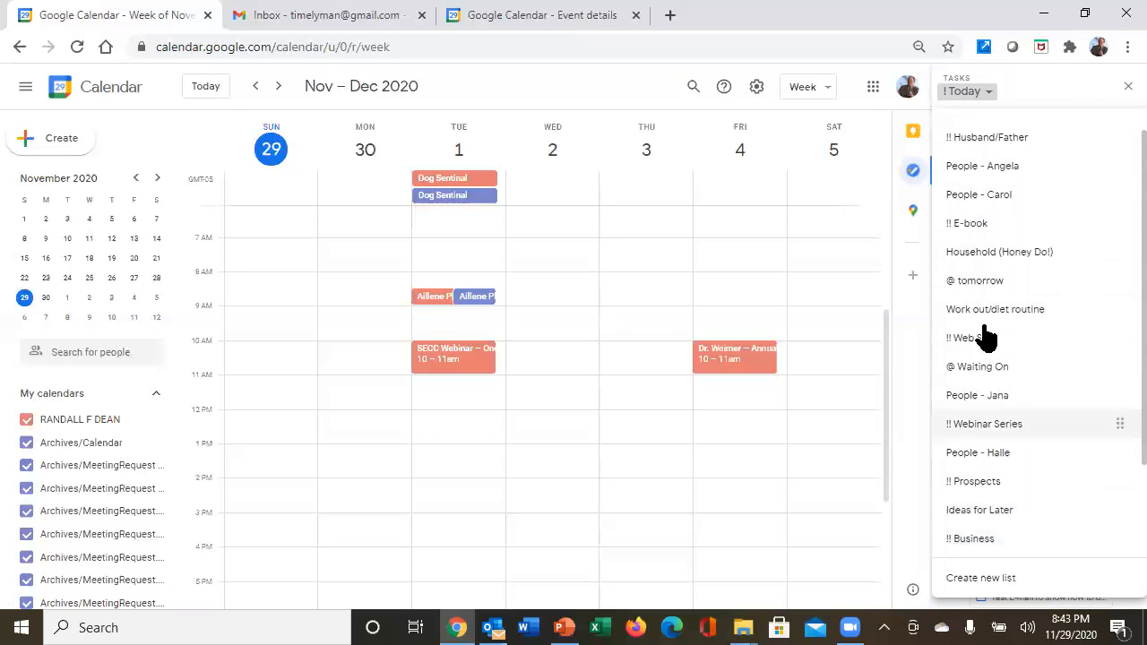
{"action": "left_click", "coordinate": [982, 253]}
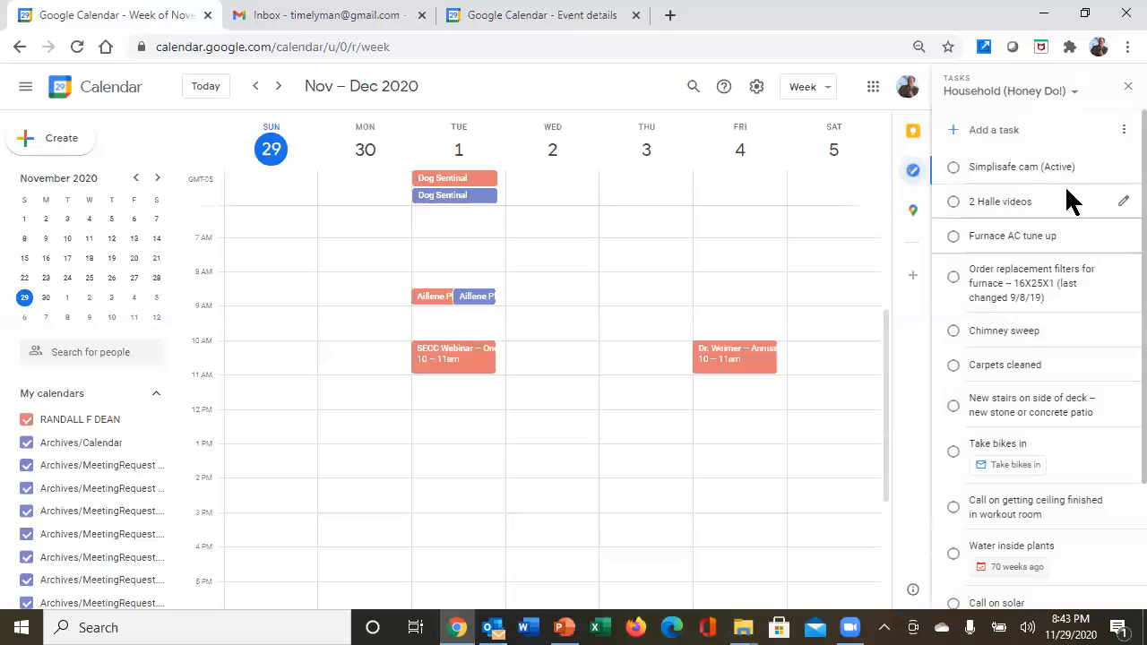
Step: In the Household (Honey Do!) list, move the "Take bikes in" task to the ! Today list and view the ! Today list
{"action": "left_click", "coordinate": [982, 97]}
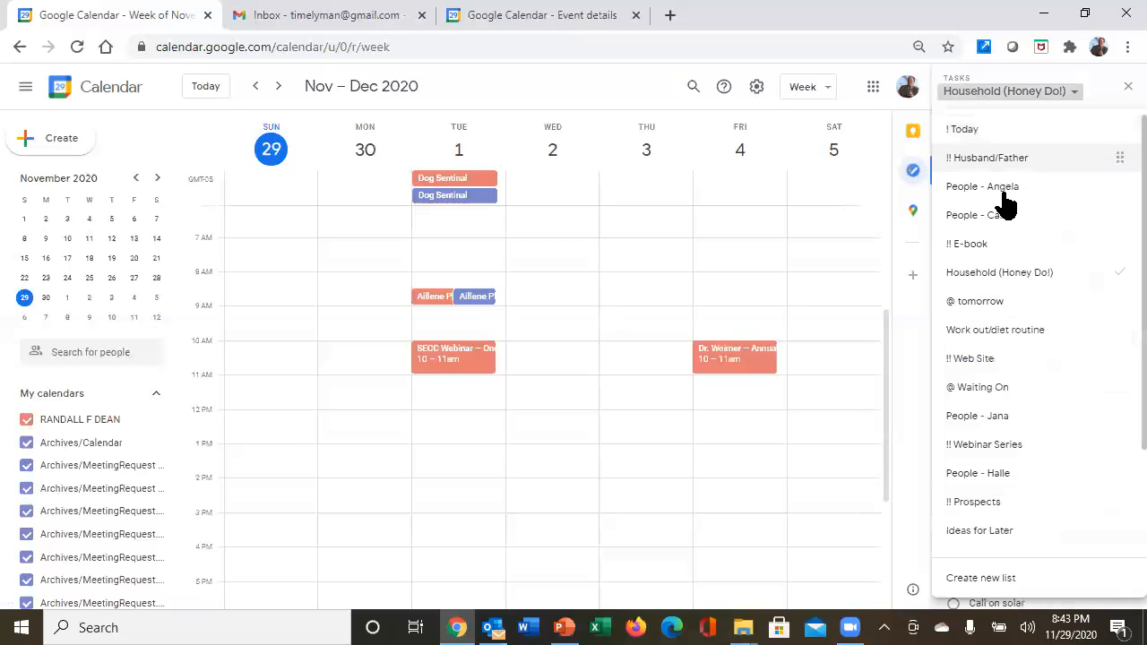
{"action": "left_click", "coordinate": [991, 271]}
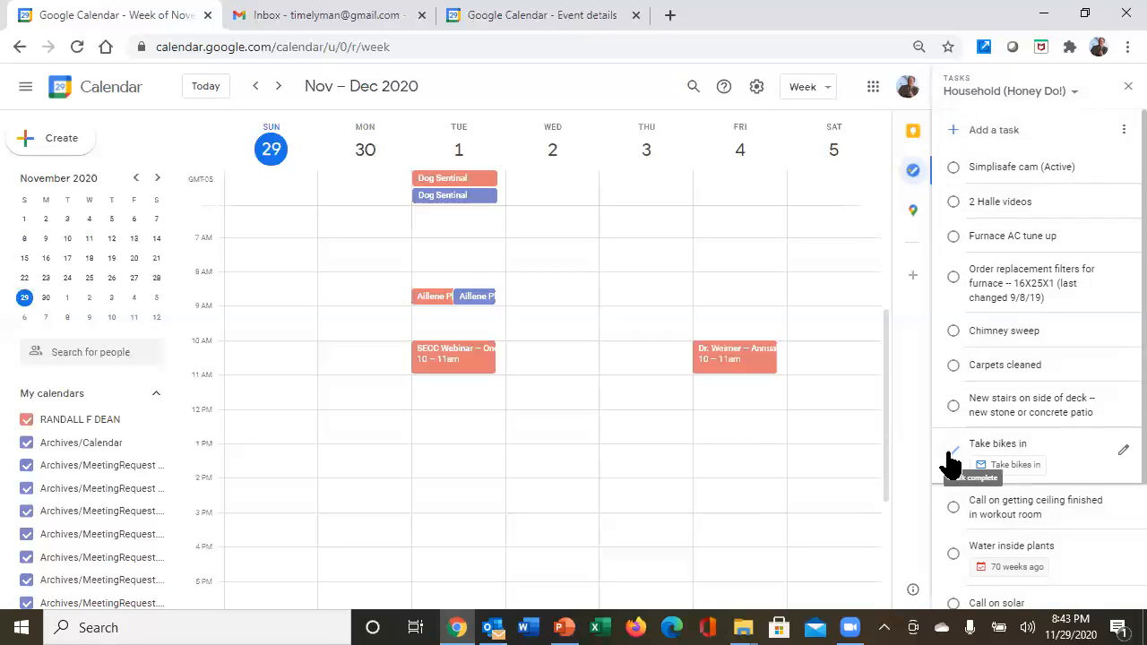
{"action": "left_click", "coordinate": [1123, 452]}
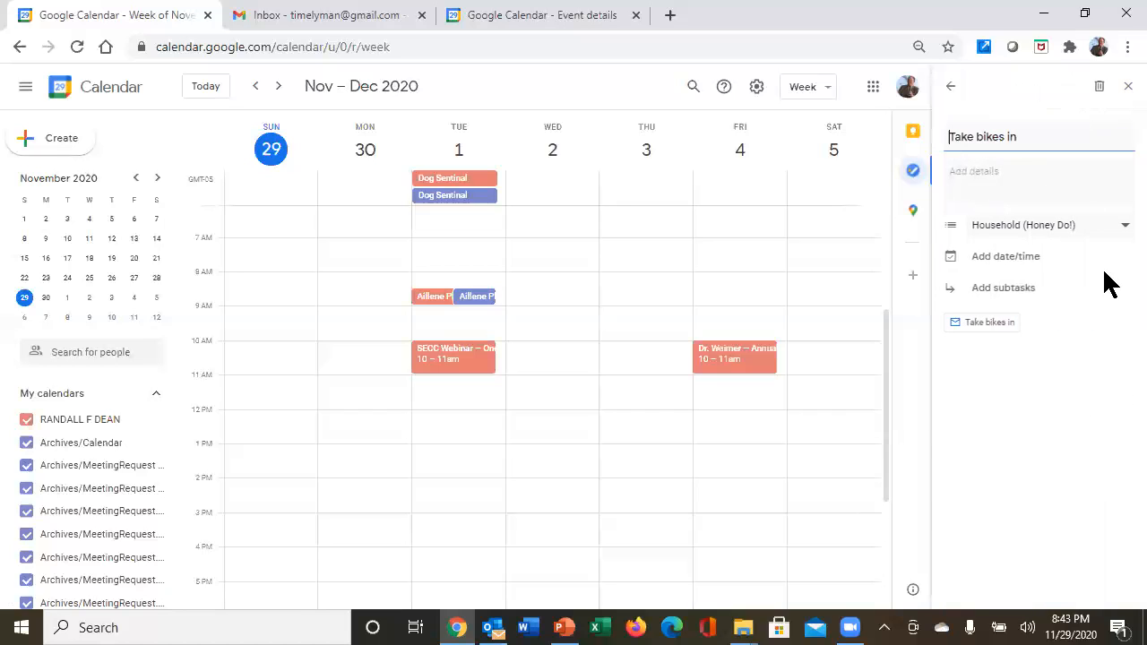
{"action": "left_click", "coordinate": [1127, 227]}
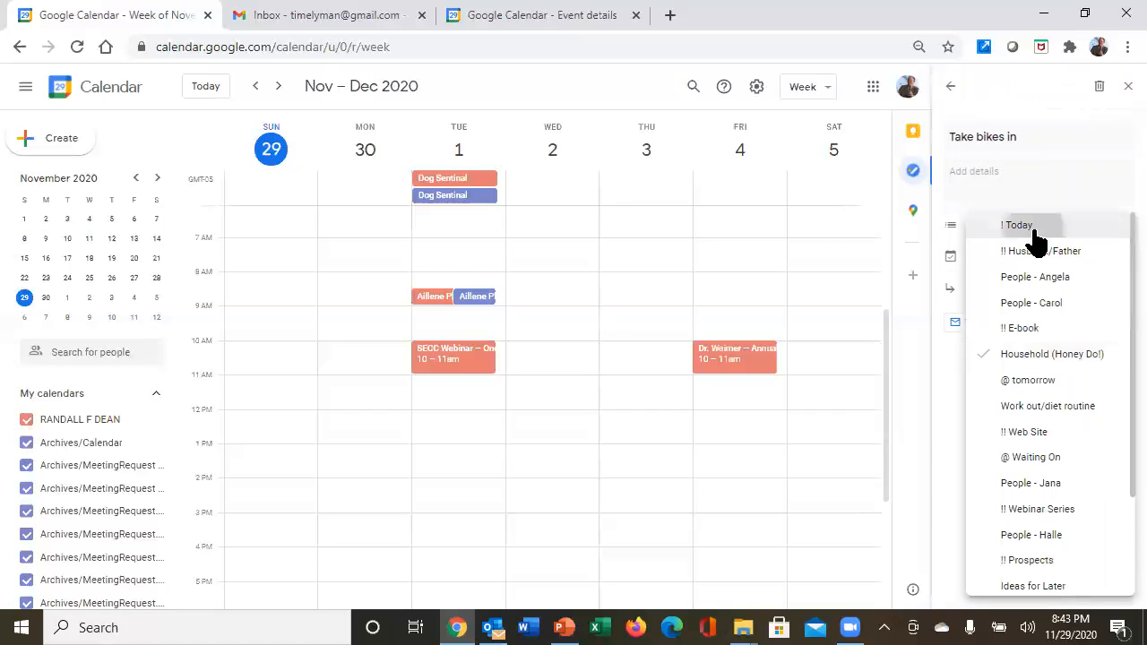
{"action": "left_click", "coordinate": [965, 228]}
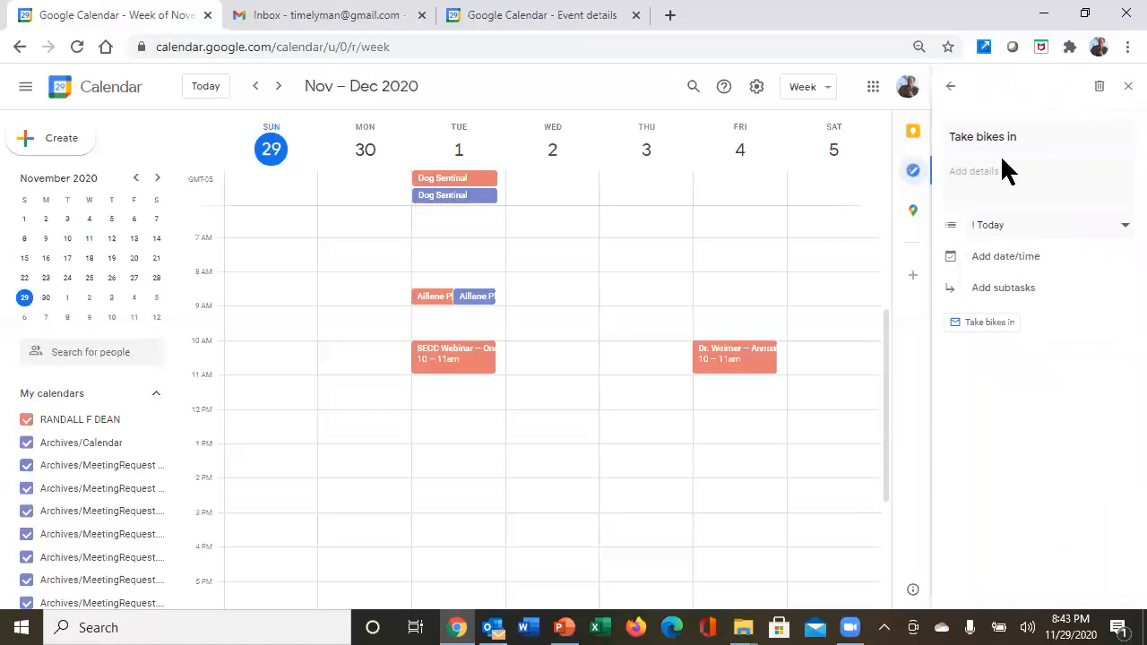
{"action": "left_click", "coordinate": [949, 86]}
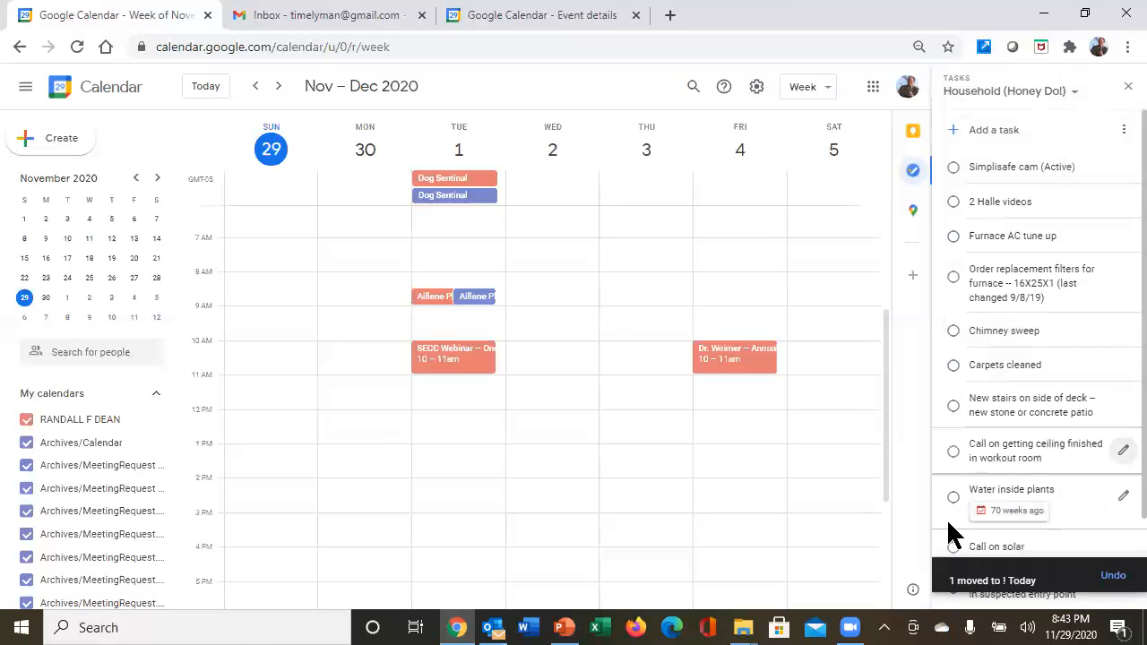
{"action": "left_click", "coordinate": [979, 92]}
{"action": "left_click", "coordinate": [974, 132]}
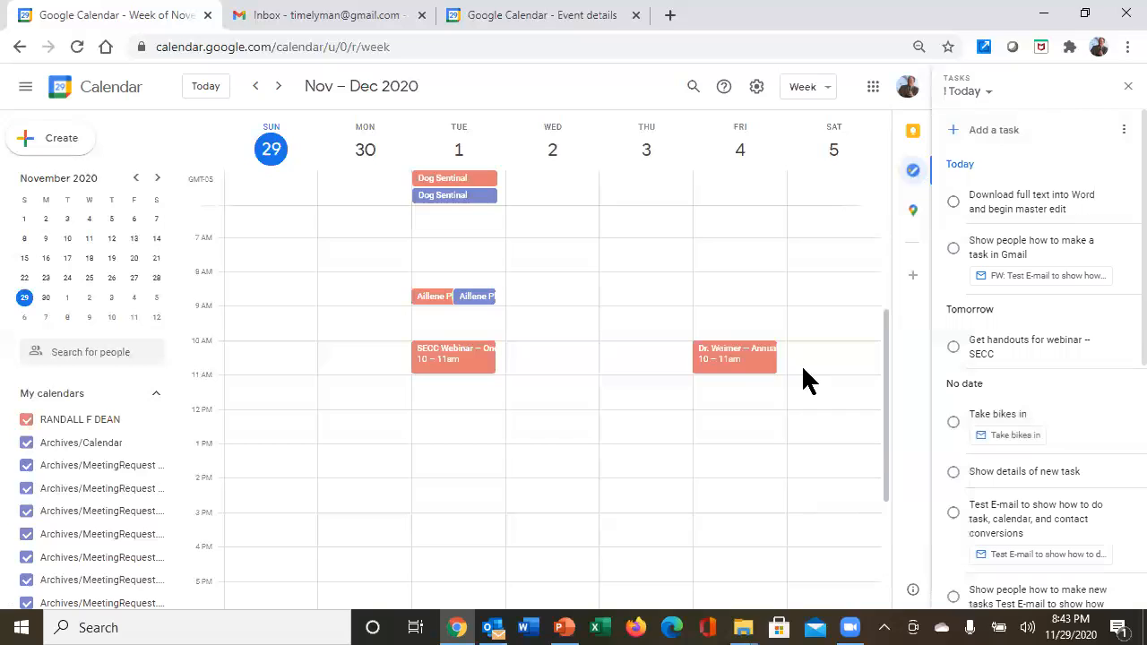
Step: Create a calendar event titled "E-newsletter" on Wednesday, December 2, from 10:00am to 11:00am and save it
{"action": "left_click", "coordinate": [556, 366]}
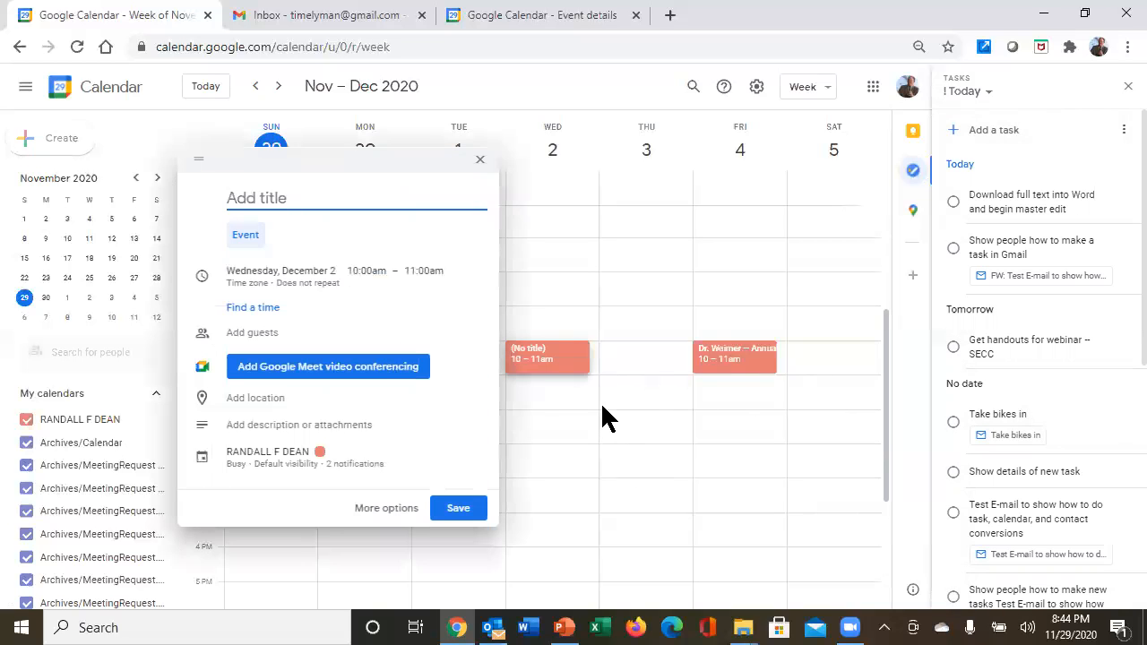
{"action": "type", "text": "E-newsletter"}
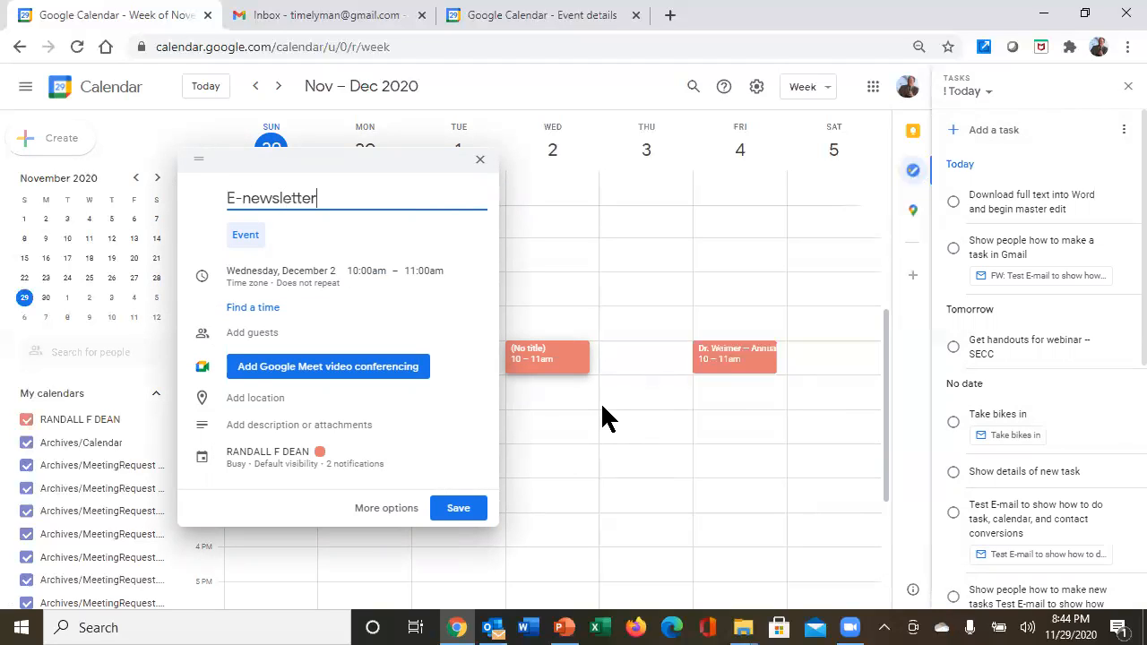
{"action": "left_click", "coordinate": [458, 509]}
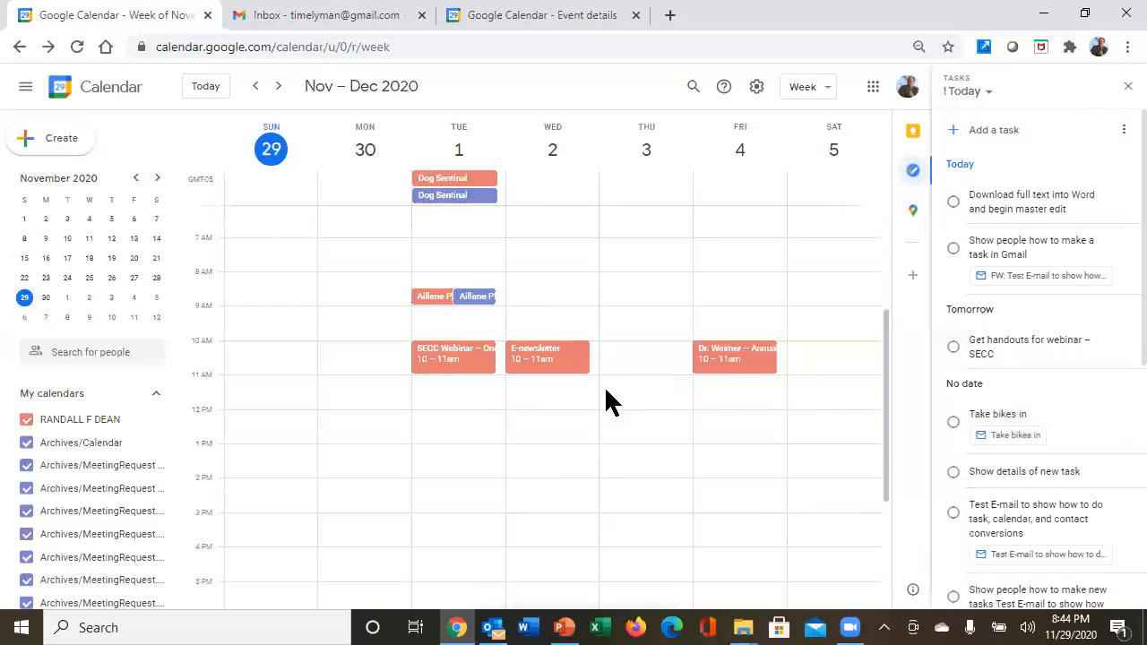
Step: Edit the E-newsletter event to give it the lighter green color and save the change
{"action": "left_click", "coordinate": [583, 360]}
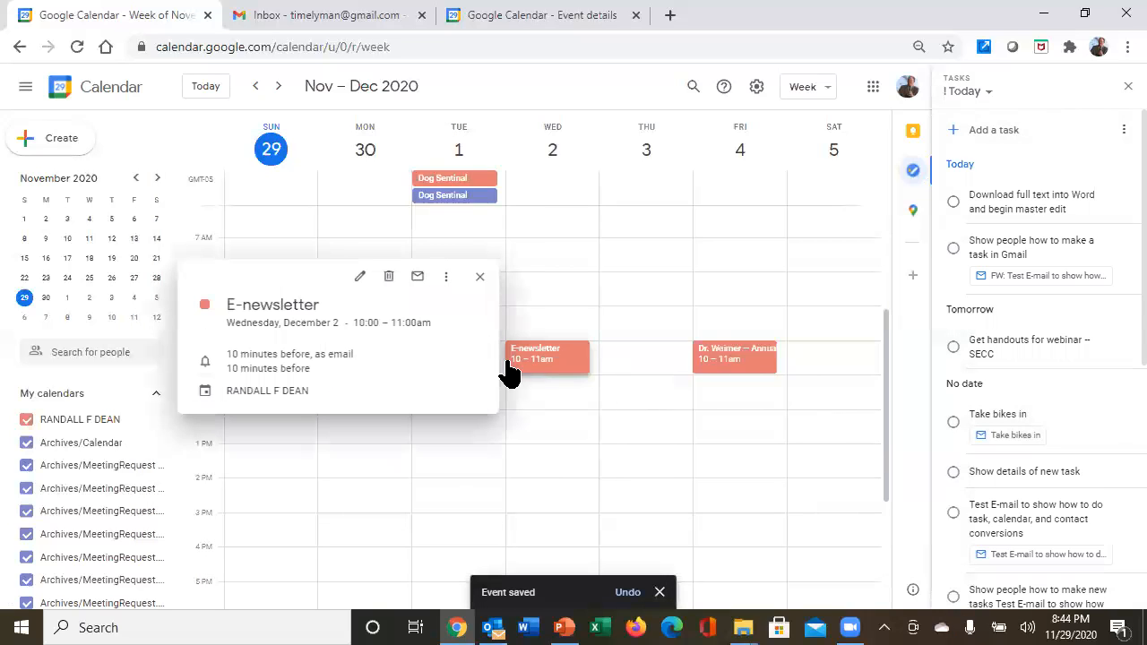
{"action": "left_click", "coordinate": [447, 278]}
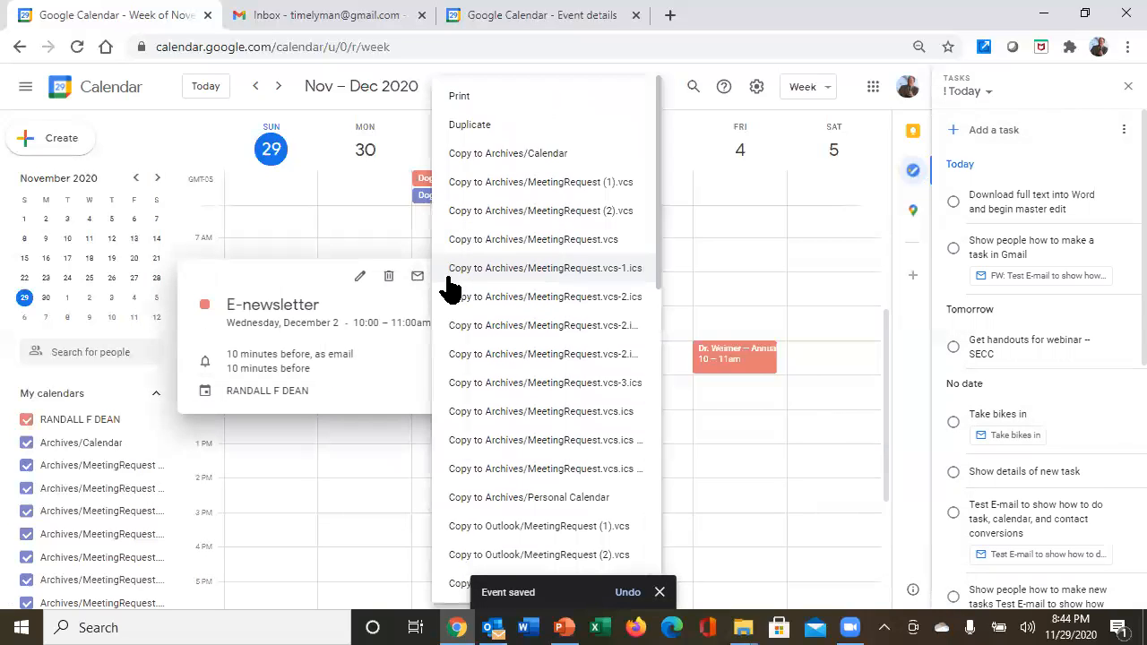
{"action": "left_click", "coordinate": [363, 296]}
{"action": "left_click", "coordinate": [359, 279]}
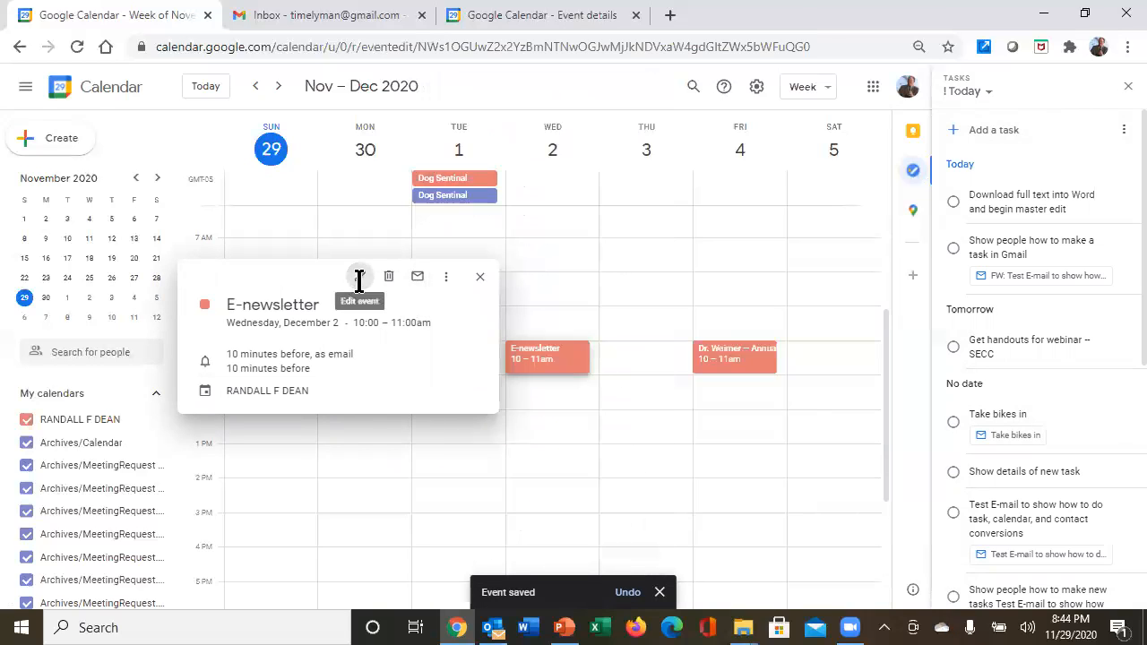
{"action": "left_click", "coordinate": [185, 420]}
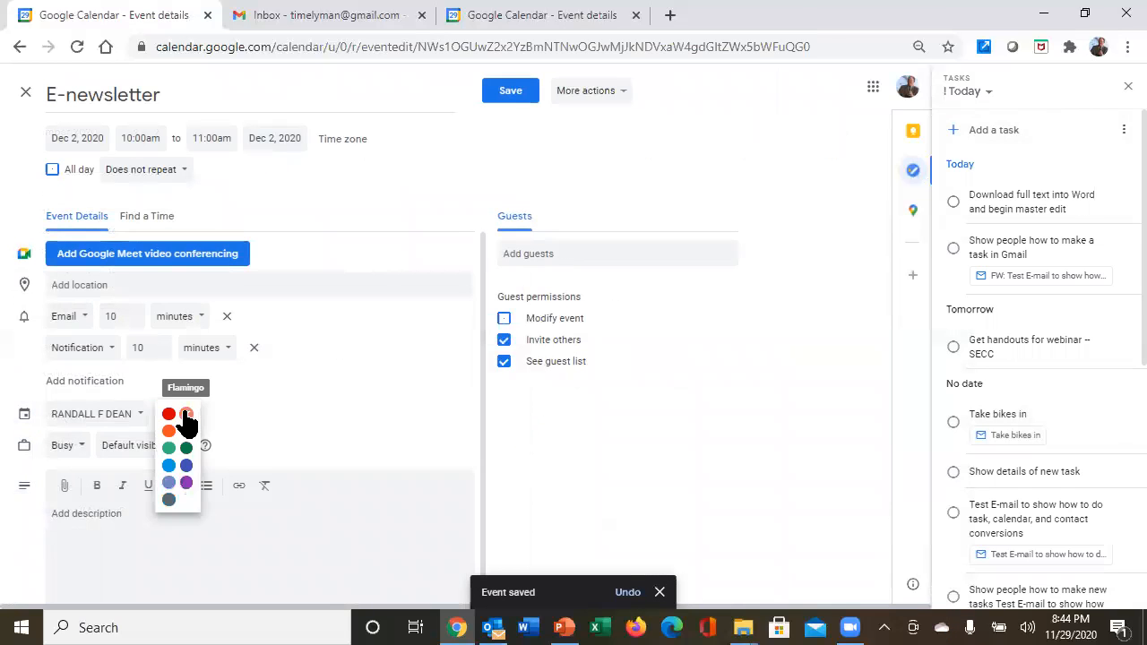
{"action": "left_click", "coordinate": [170, 453]}
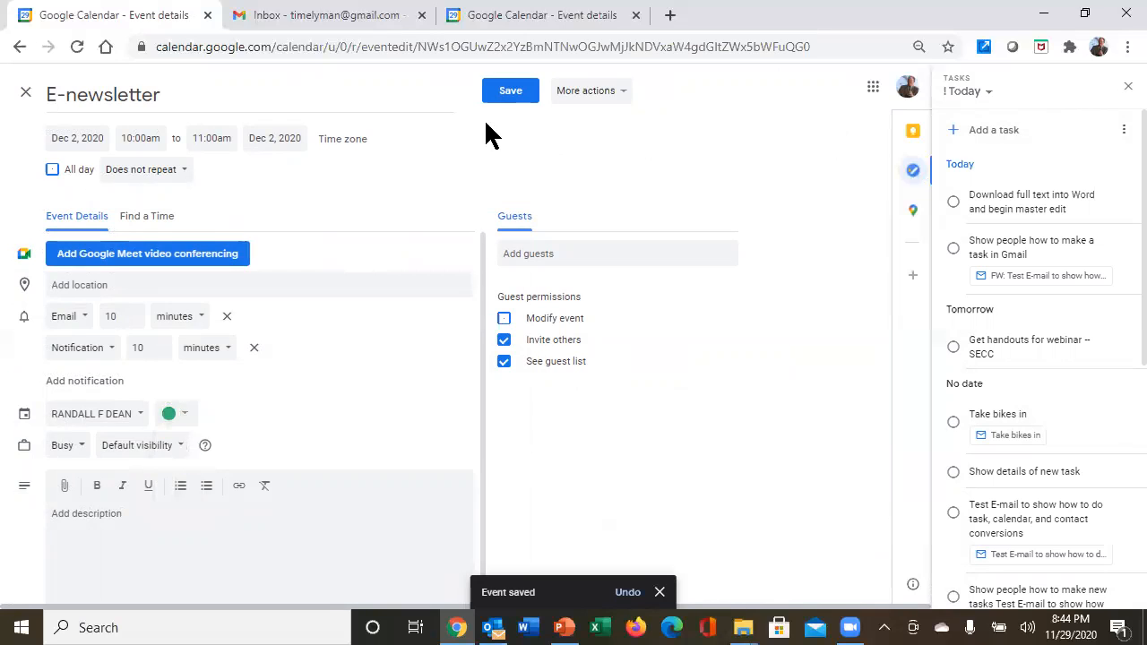
{"action": "left_click", "coordinate": [513, 93]}
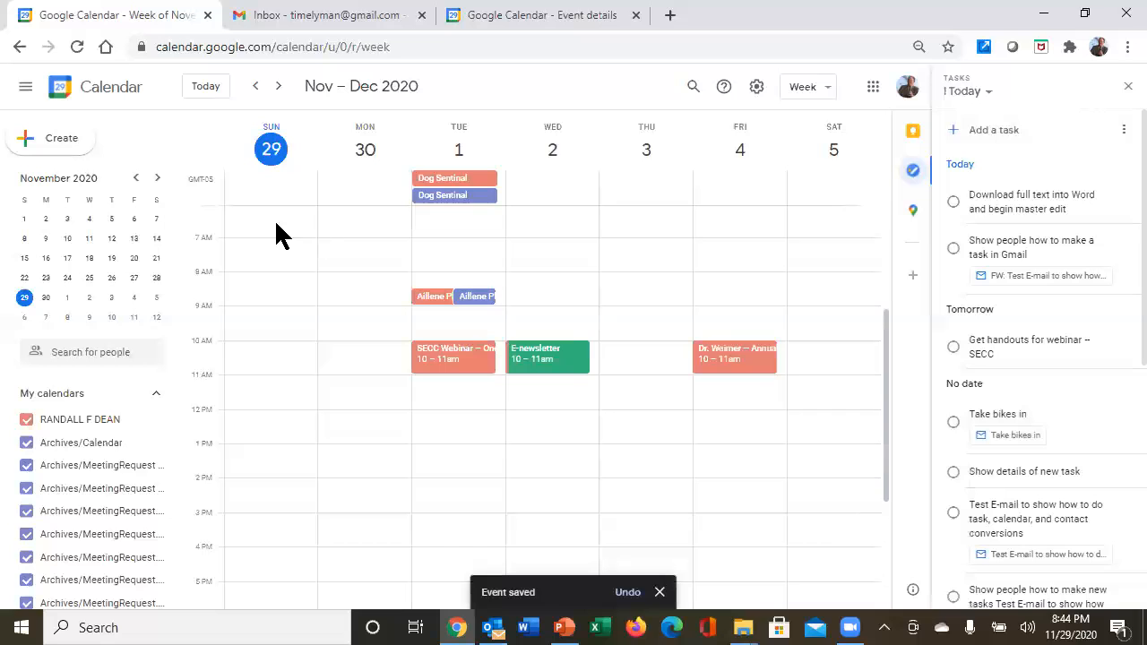
Step: Review the undated tasks in the ! Today list and look through the available task lists
{"action": "scroll", "coordinate": [1120, 363], "scroll_direction": "down", "scroll_amount": 3}
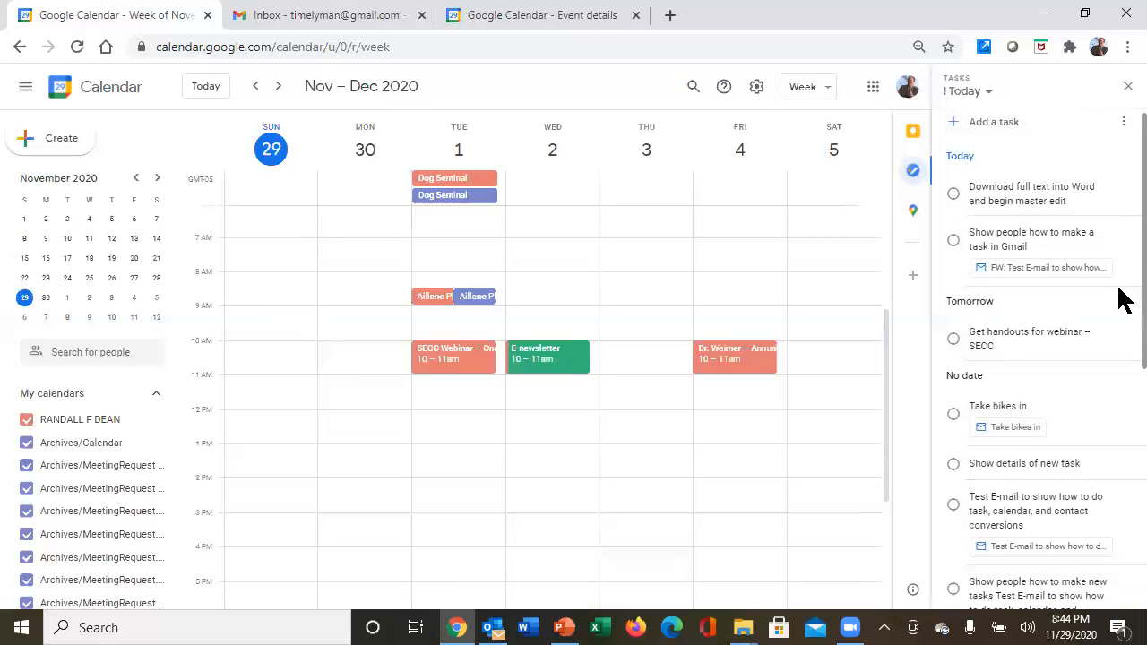
{"action": "scroll", "coordinate": [1120, 367], "scroll_direction": "down", "scroll_amount": 3}
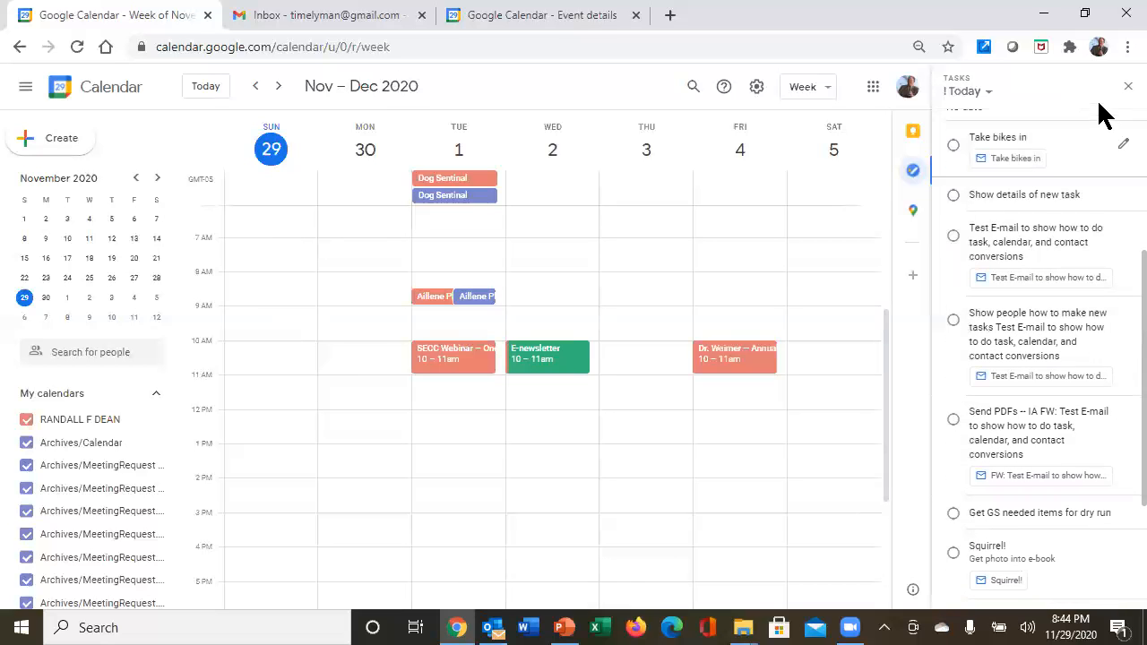
{"action": "left_click", "coordinate": [982, 91]}
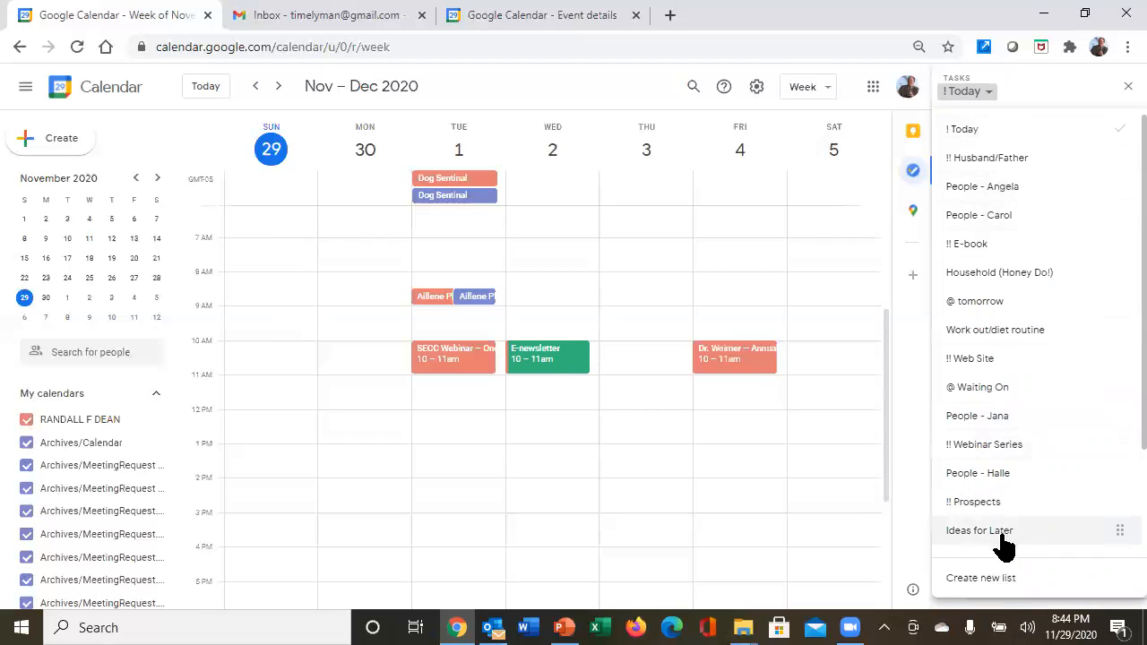
{"action": "scroll", "coordinate": [1003, 545], "scroll_direction": "down", "scroll_amount": 1}
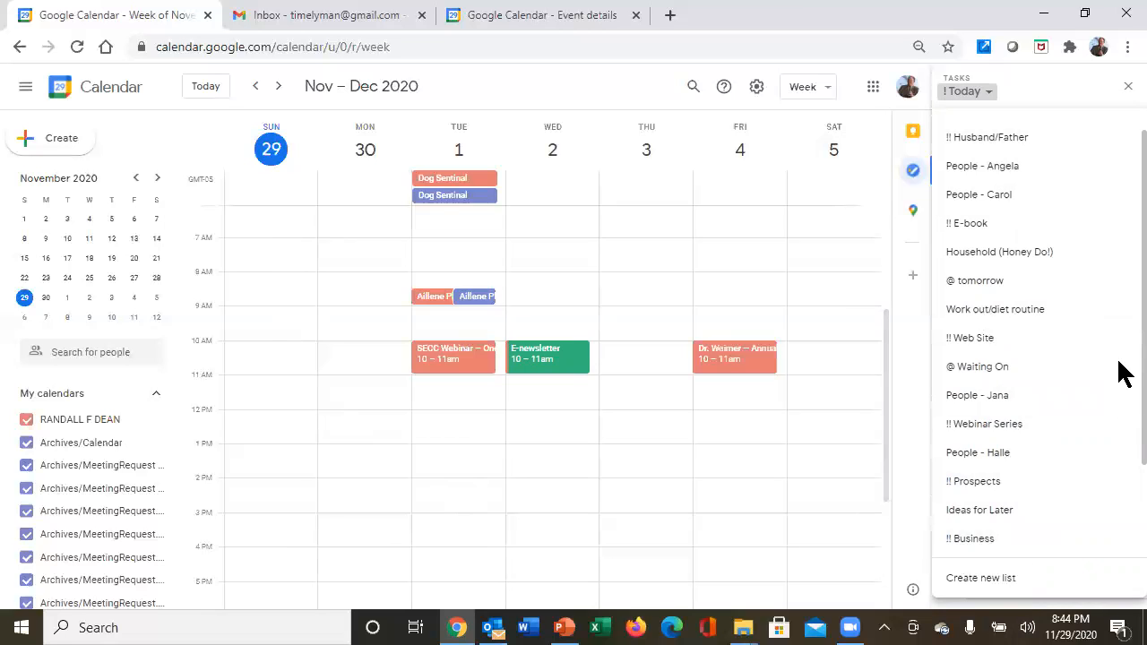
{"action": "scroll", "coordinate": [1049, 205], "scroll_direction": "up", "scroll_amount": 1}
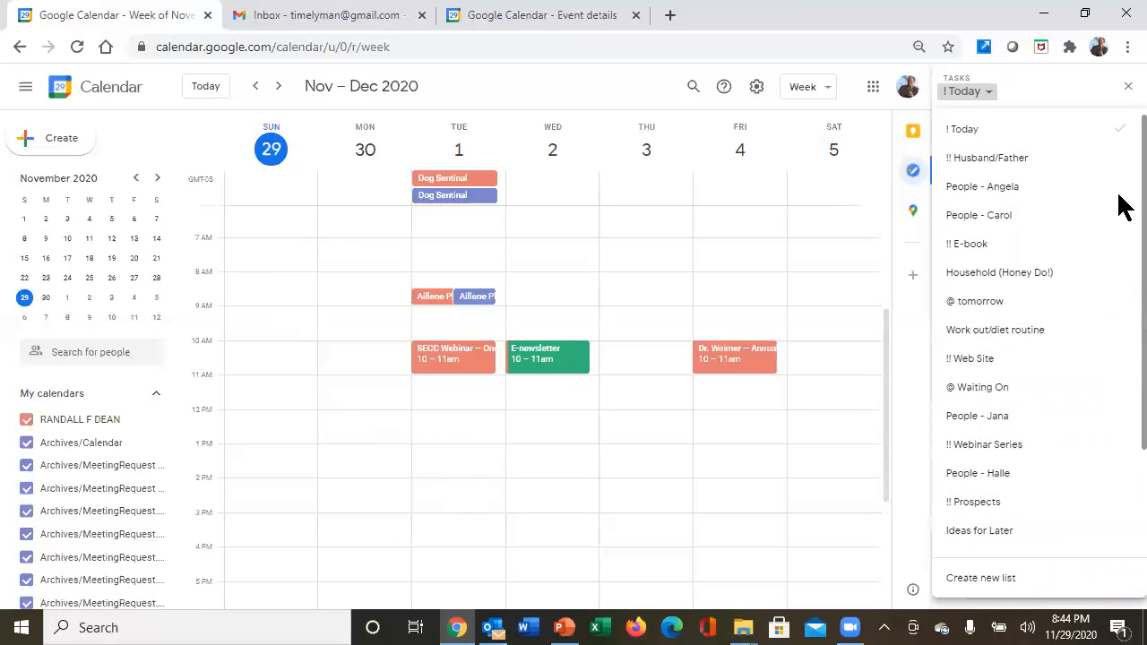
{"action": "left_click", "coordinate": [961, 93]}
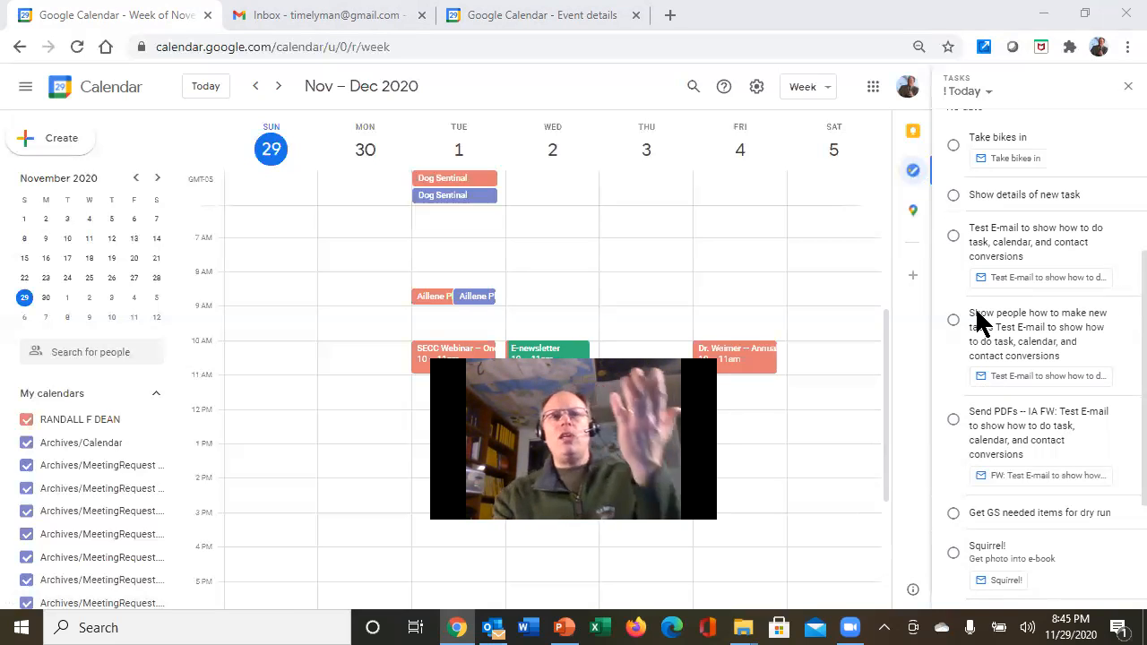
Step: Check the ! Today tasks in Gmail, return to the calendar and look through its task lists
{"action": "key", "text": "ctrl+Tab"}
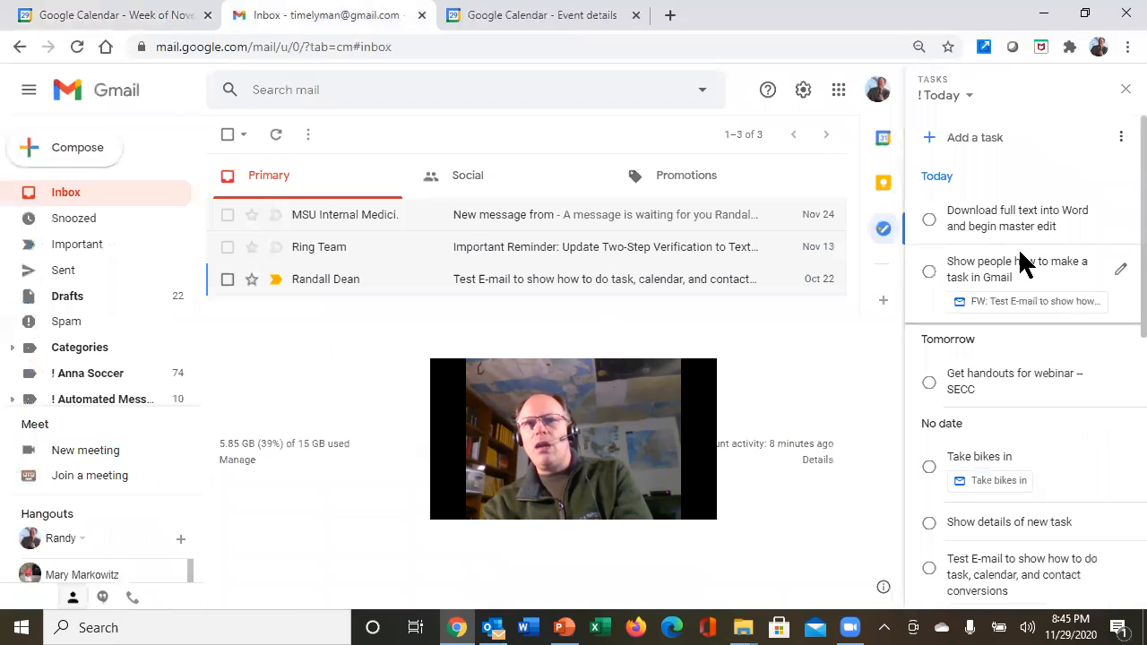
{"action": "left_click", "coordinate": [117, 16]}
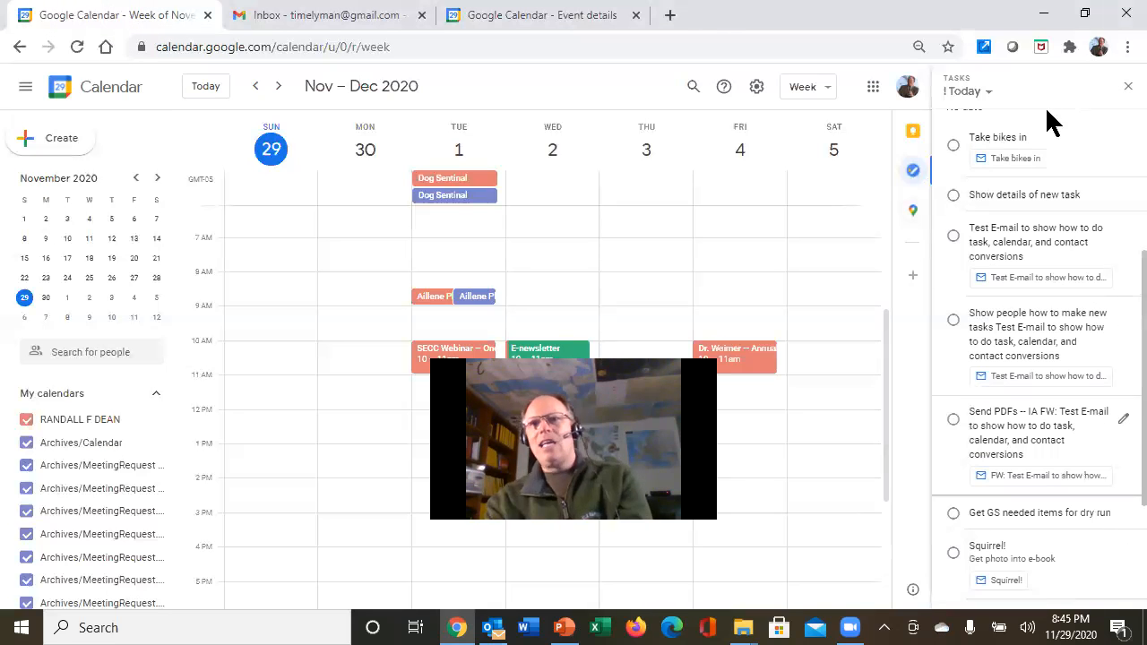
{"action": "left_click", "coordinate": [983, 94]}
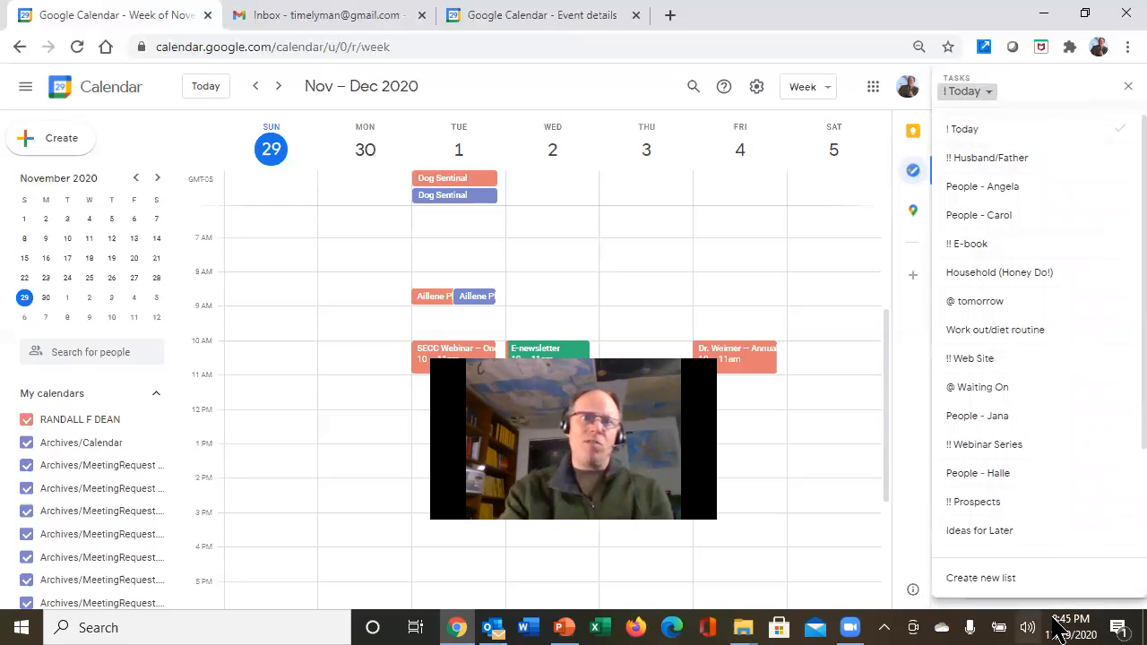
{"action": "scroll", "coordinate": [973, 504], "scroll_direction": "down", "scroll_amount": 1}
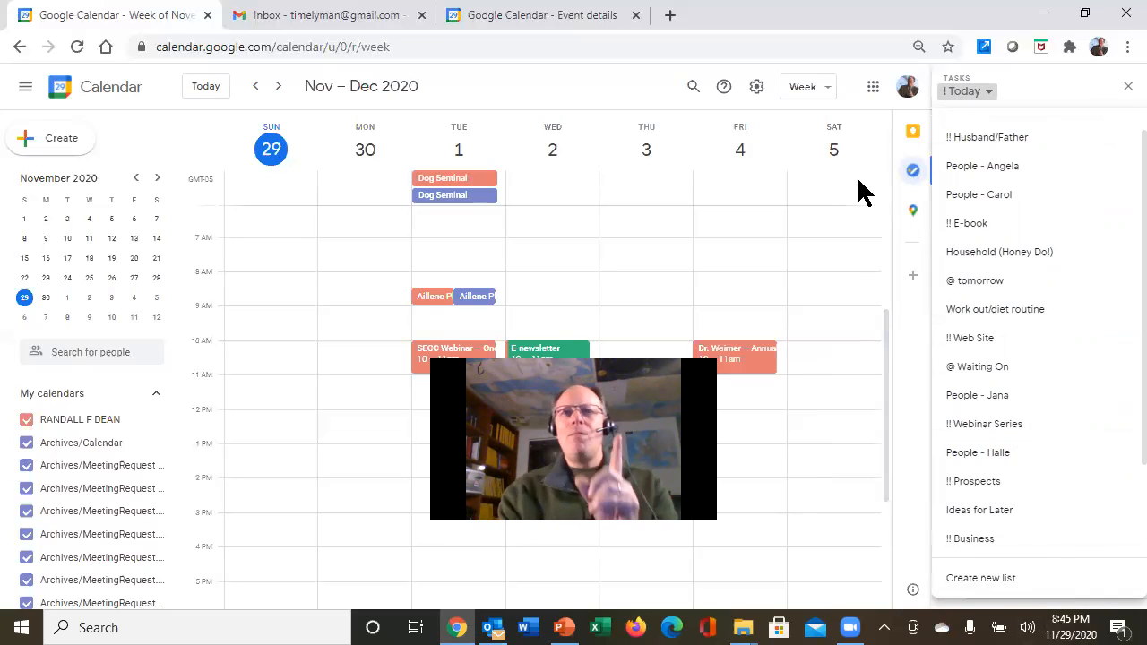
Step: Open Google Keep from the calendar in its own tab and start a new checklist note
{"action": "left_click", "coordinate": [912, 134]}
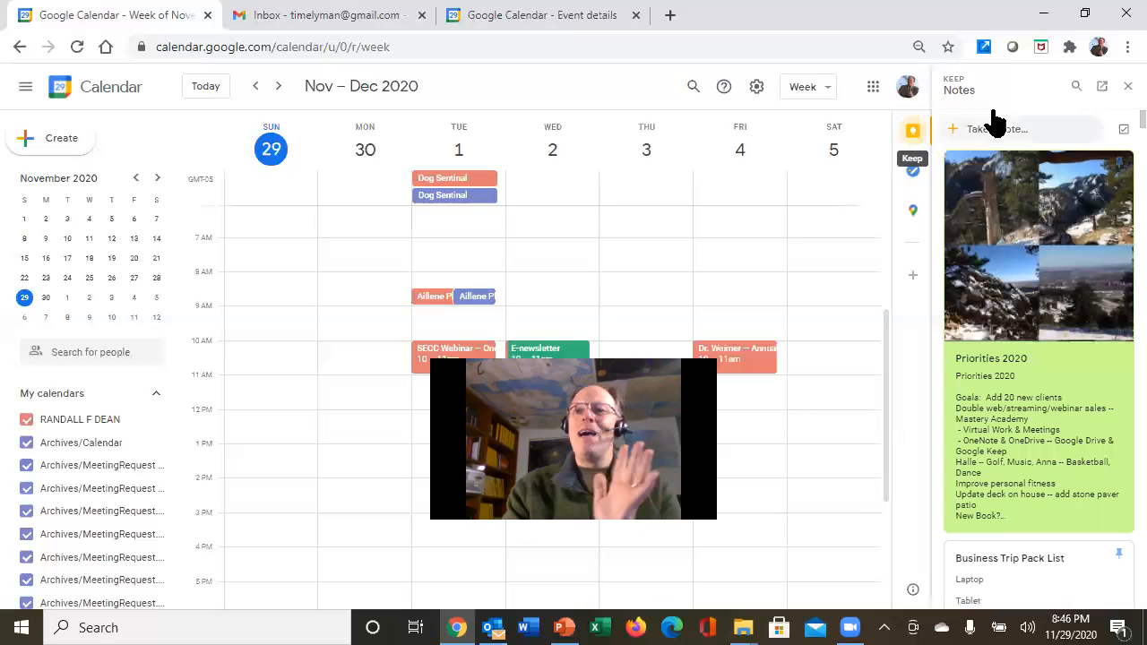
{"action": "left_click", "coordinate": [1104, 89]}
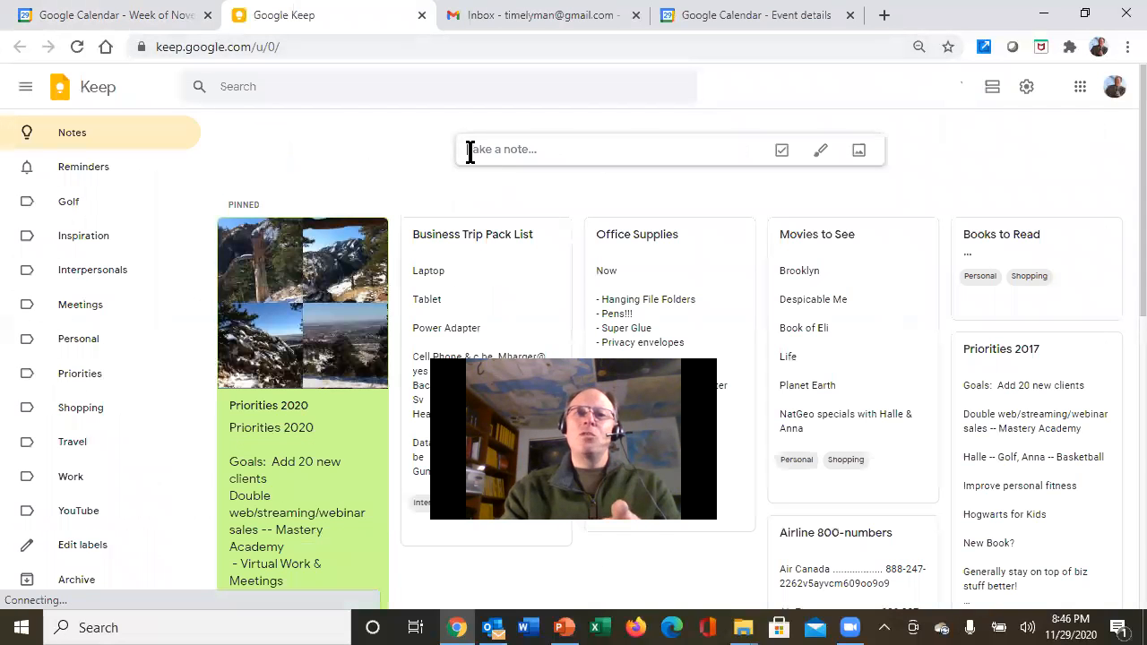
{"action": "left_click", "coordinate": [780, 152]}
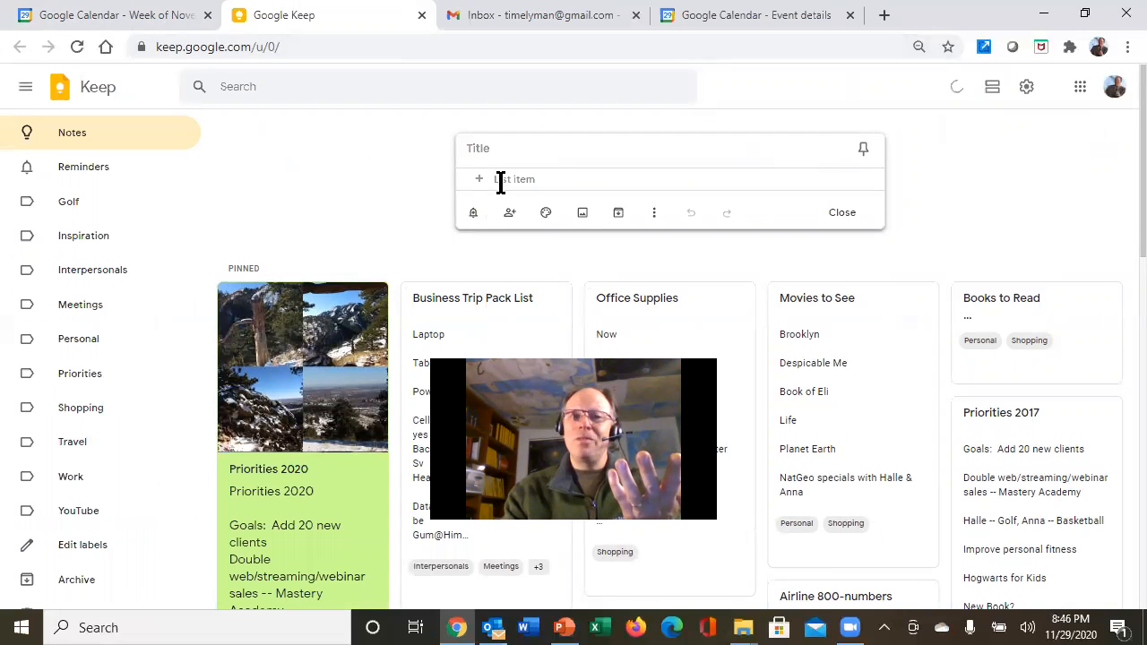
{"action": "left_click", "coordinate": [481, 148]}
{"action": "type", "text": "Tod"}
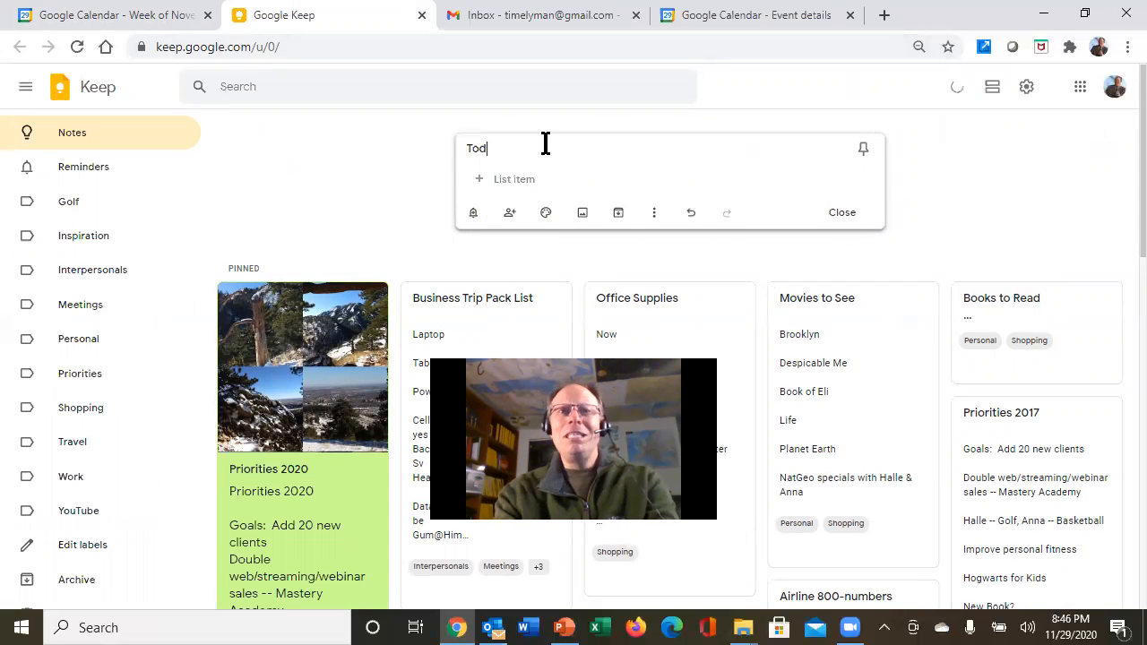
{"action": "type", "text": "ay's Tasks"}
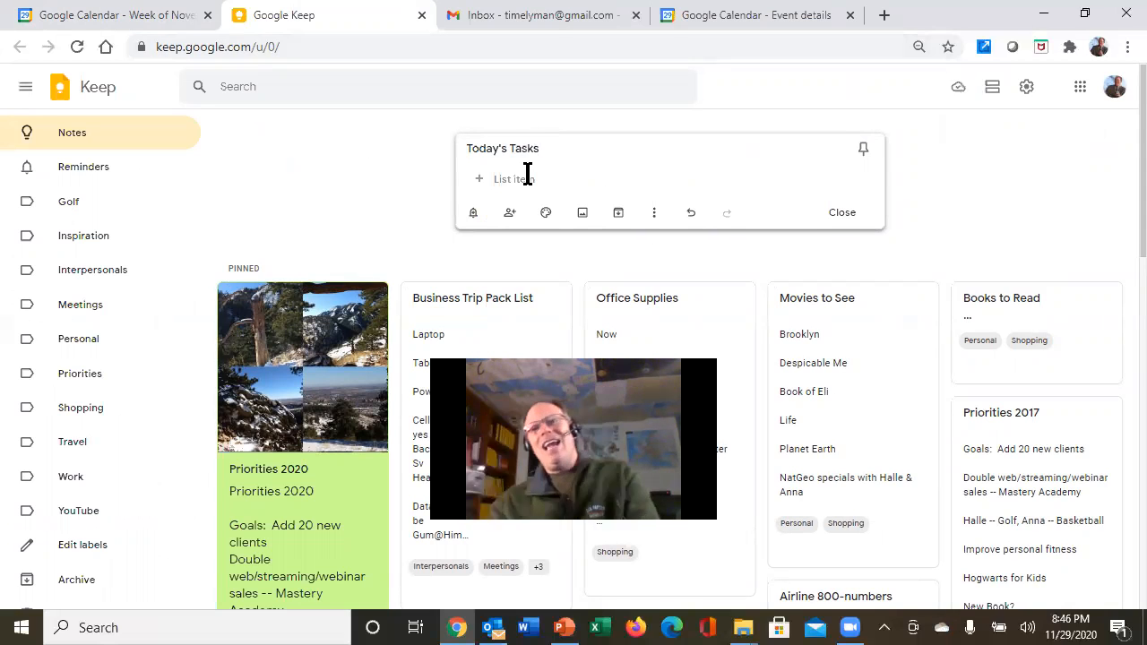
{"action": "key", "text": "BackSpace"}
{"action": "key", "text": "BackSpace"}
{"action": "key", "text": "BackSpace"}
{"action": "key", "text": "BackSpace"}
{"action": "key", "text": "BackSpace"}
{"action": "key", "text": "BackSpace"}
{"action": "key", "text": "BackSpace"}
{"action": "key", "text": "BackSpace"}
{"action": "key", "text": "BackSpace"}
{"action": "key", "text": "BackSpace"}
{"action": "key", "text": "BackSpace"}
{"action": "key", "text": "BackSpace"}
{"action": "key", "text": "BackSpace"}
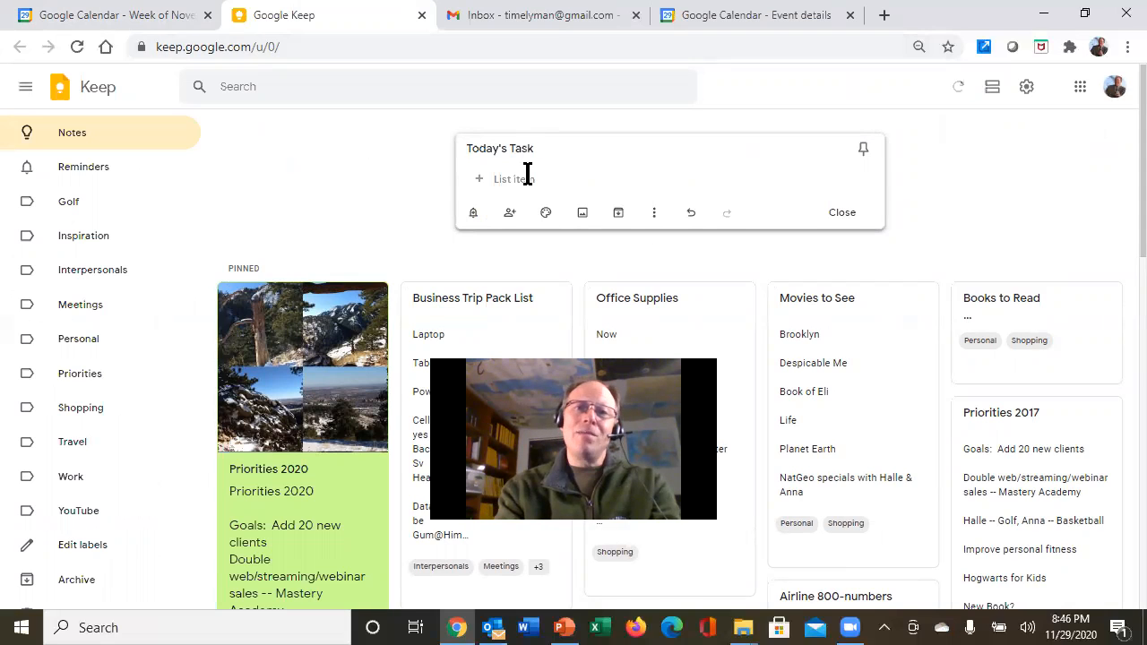
Step: Title the new checklist note "E-book project/task list"
{"action": "type", "text": "E-book project/tak"}
{"action": "key", "text": "BackSpace"}
{"action": "type", "text": "sk list"}
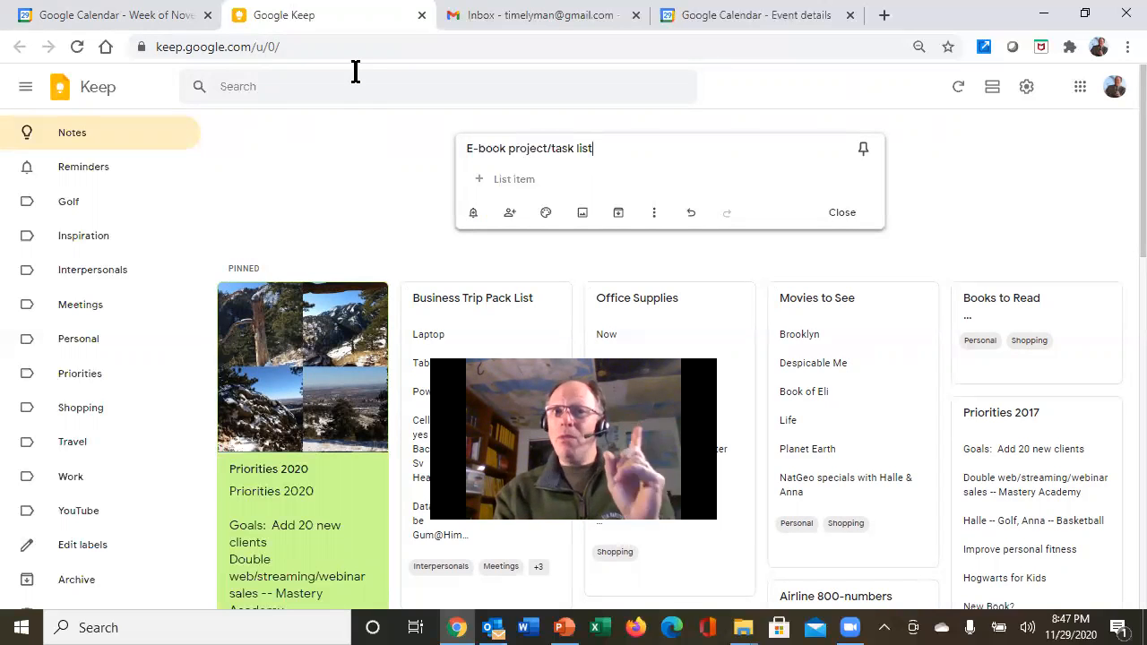
Step: Return to the Gmail inbox, and switch to PowerPoint to display slide 2 announcing the Patreon page
{"action": "key", "text": "ctrl+Tab"}
{"action": "left_click_drag", "start_coordinate": [473, 289], "coordinate": [932, 117]}
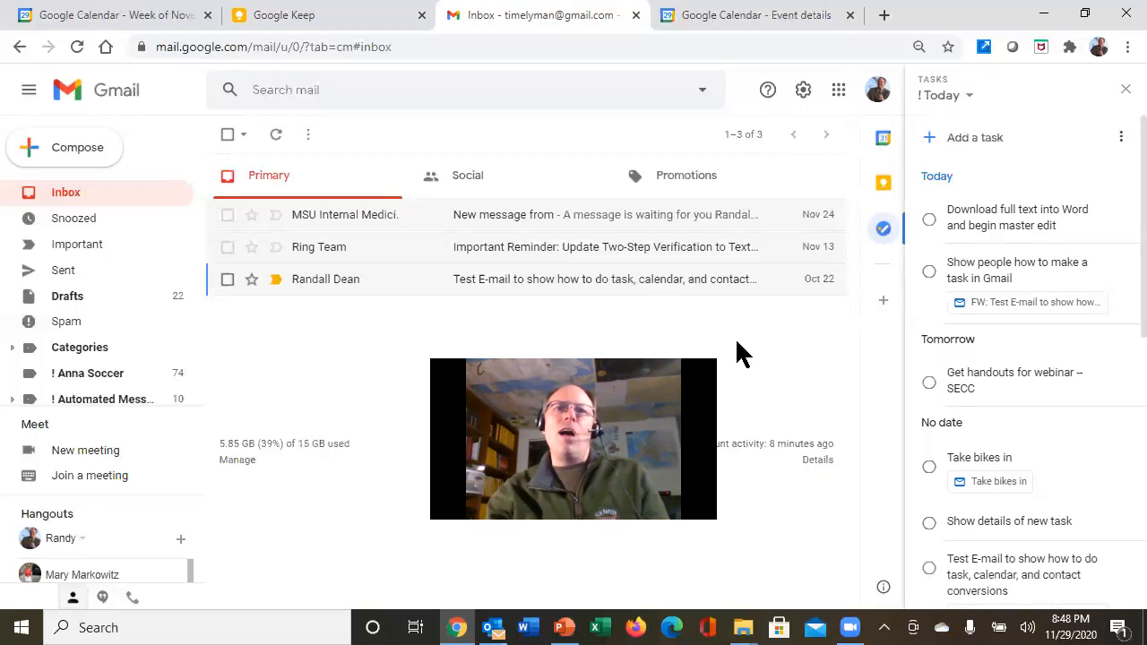
{"action": "left_click", "coordinate": [565, 624]}
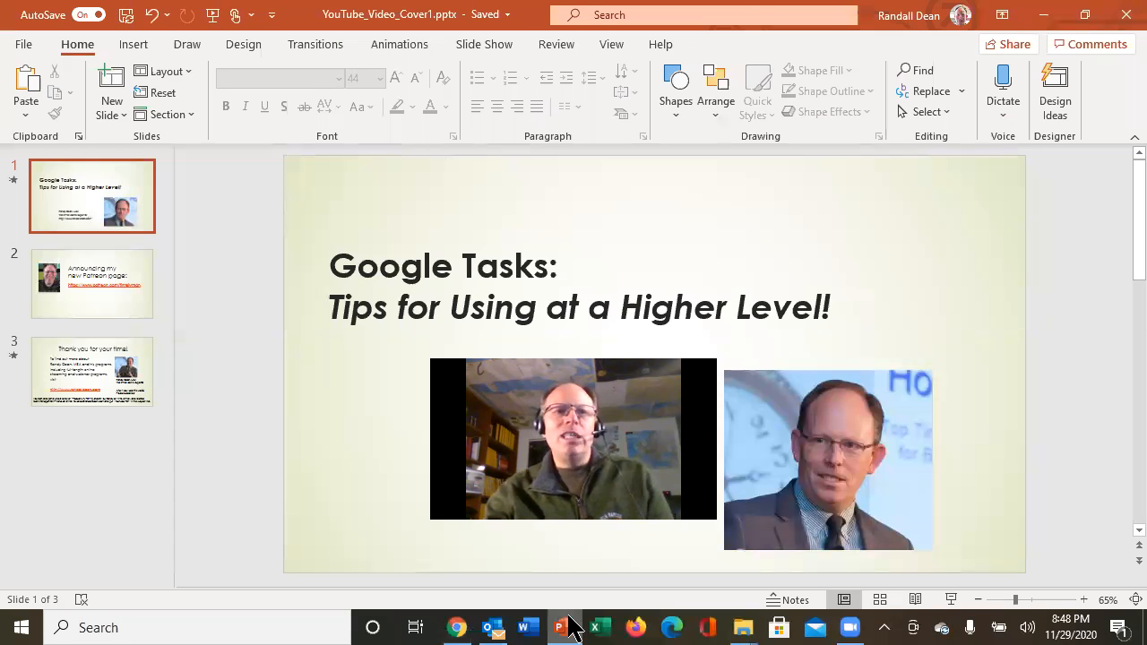
{"action": "left_click", "coordinate": [133, 308]}
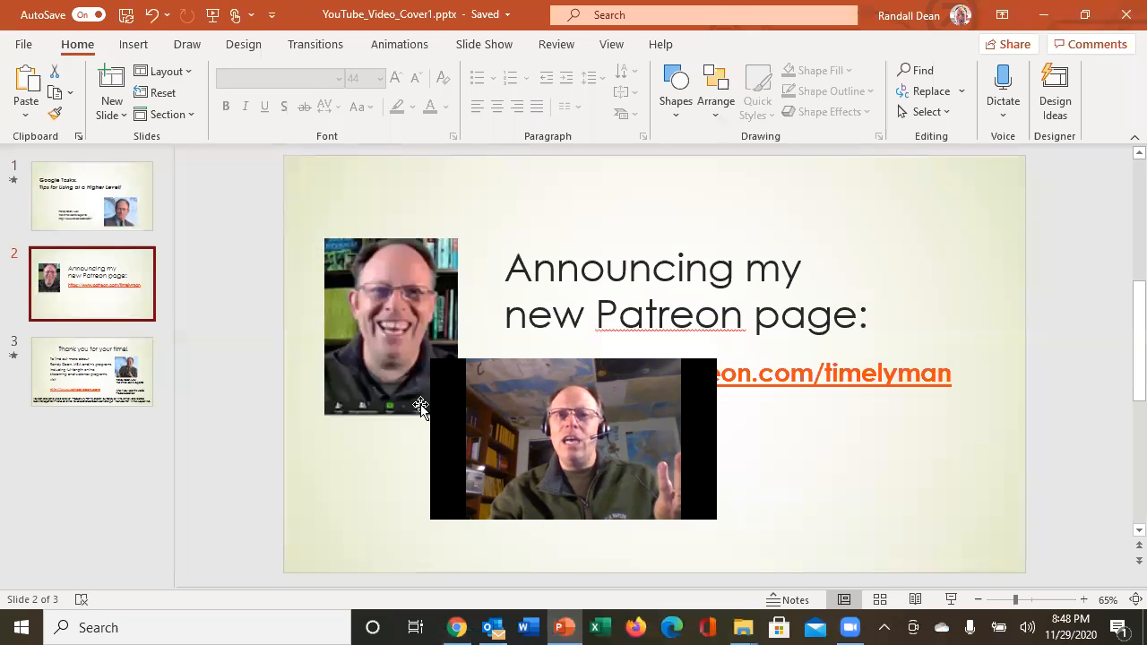